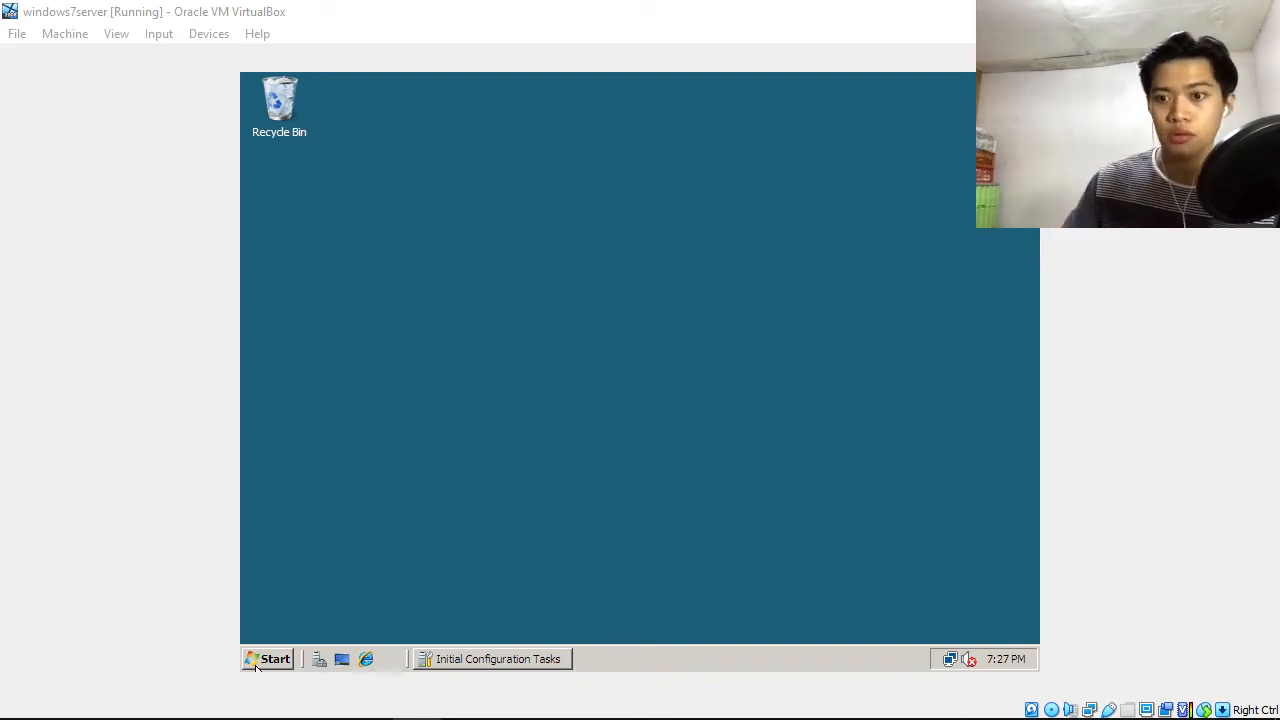
Look over the desktops of the windows7server and windows7client virtual machines, switching between the two.
{"action": "mouse_move", "coordinate": [243, 677]}
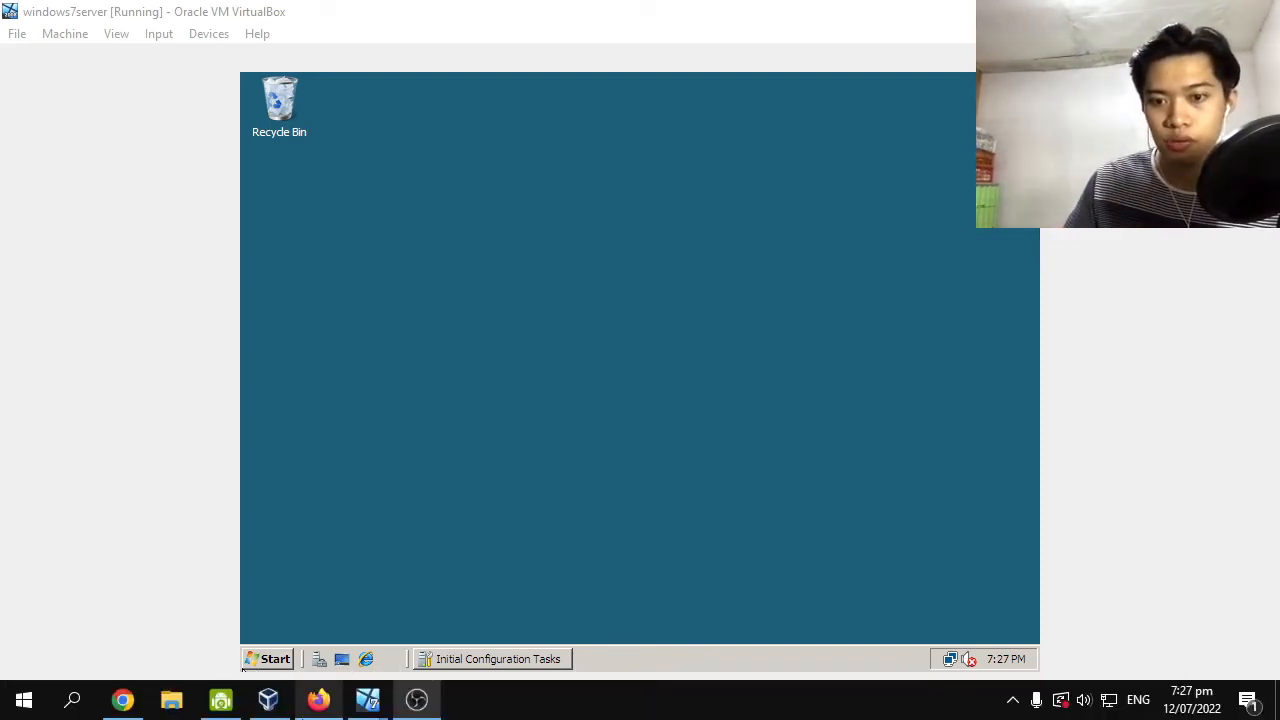
{"action": "mouse_move", "coordinate": [368, 698]}
{"action": "left_click", "coordinate": [322, 650]}
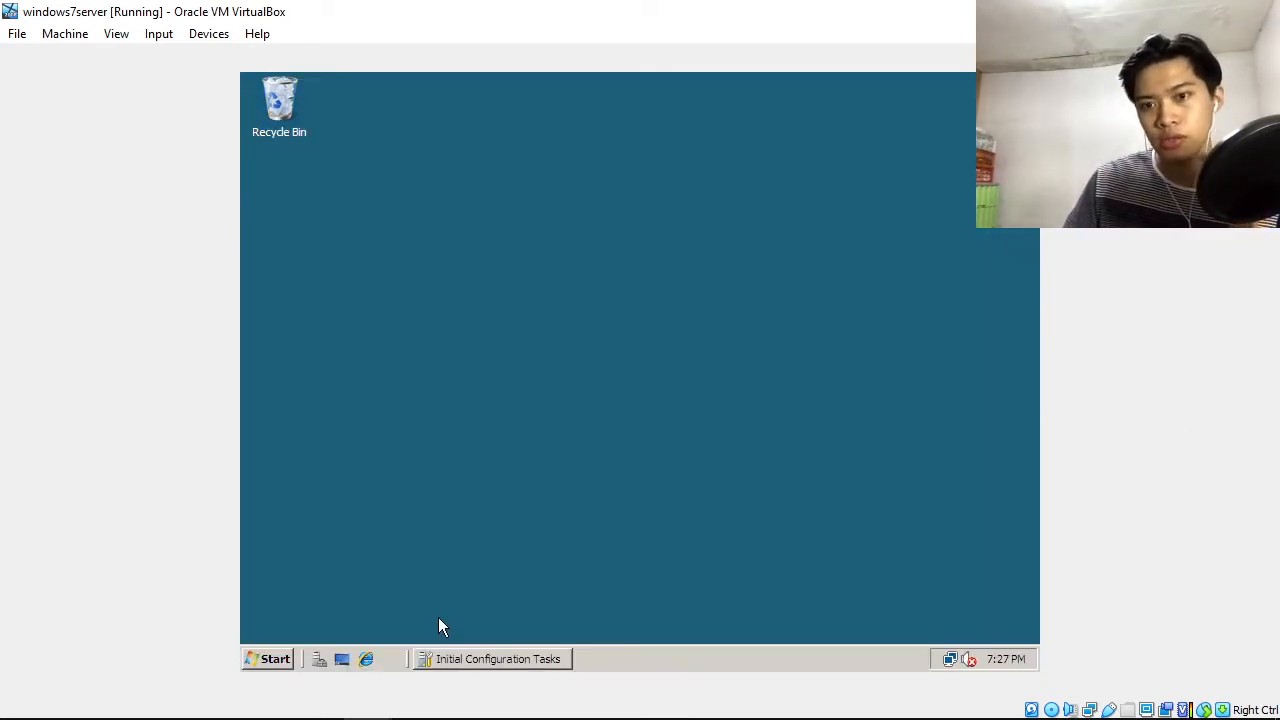
{"action": "mouse_move", "coordinate": [365, 715]}
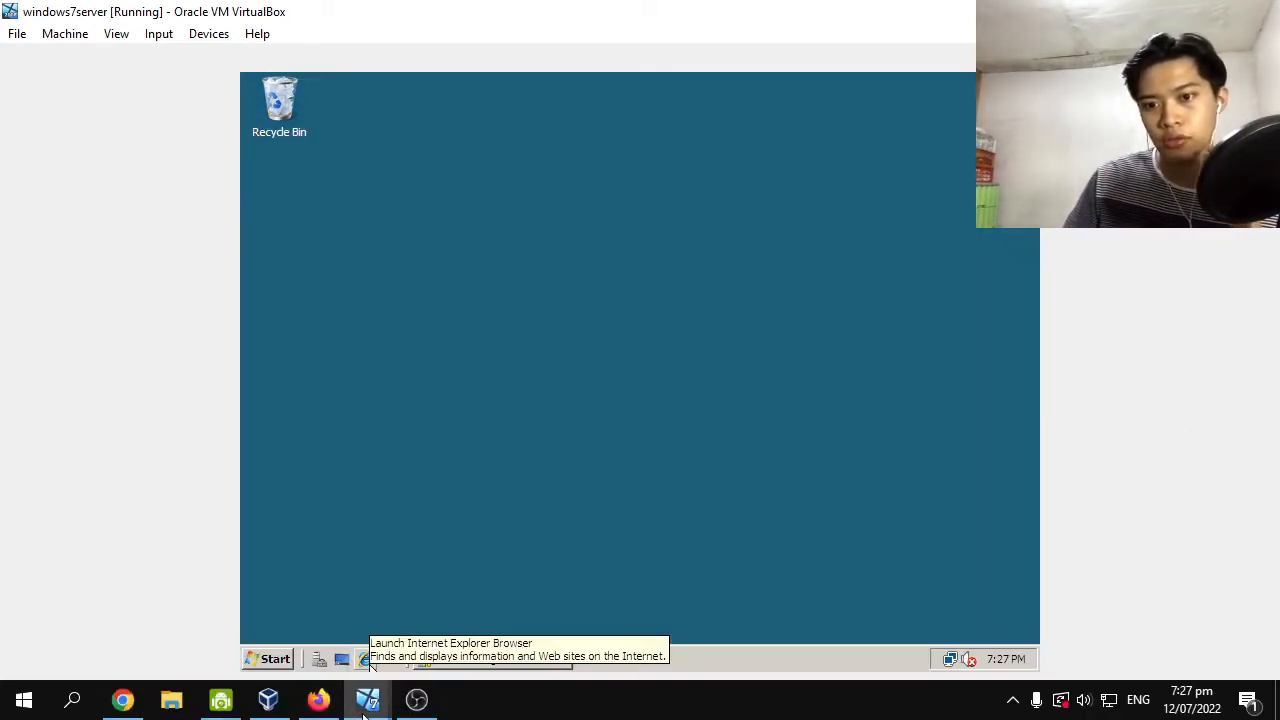
{"action": "left_click", "coordinate": [328, 662]}
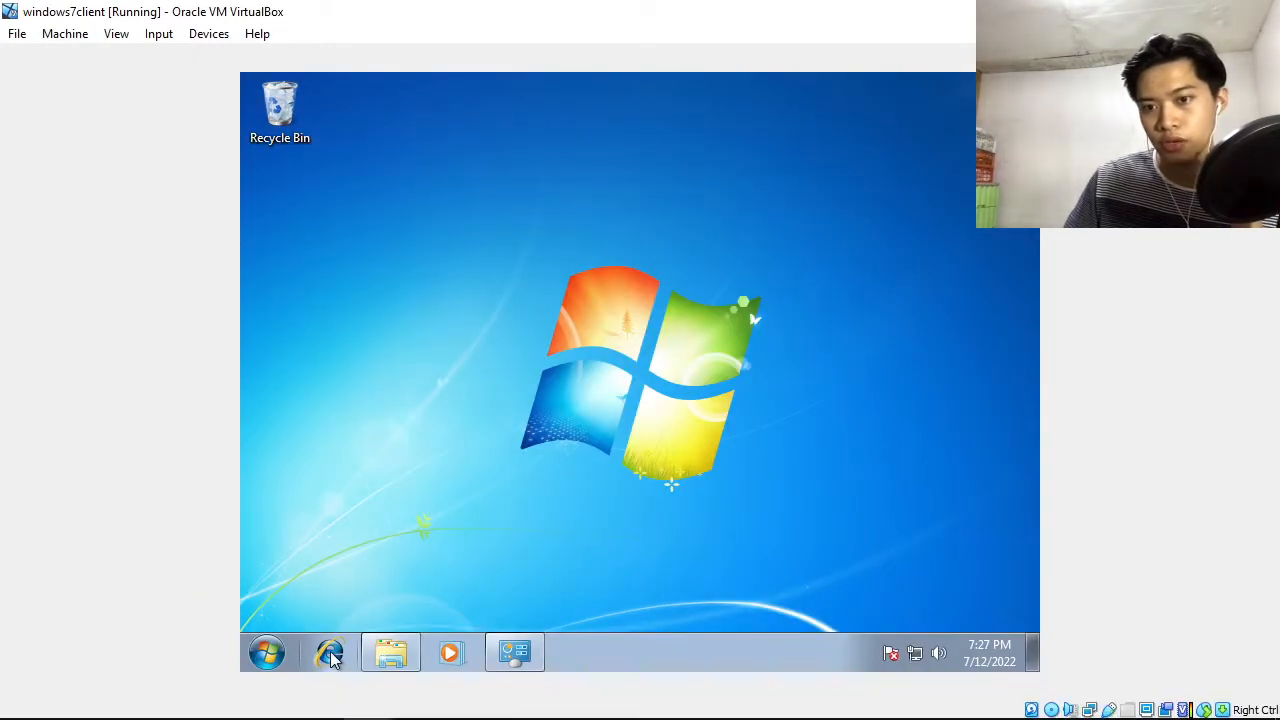
{"action": "mouse_move", "coordinate": [366, 700]}
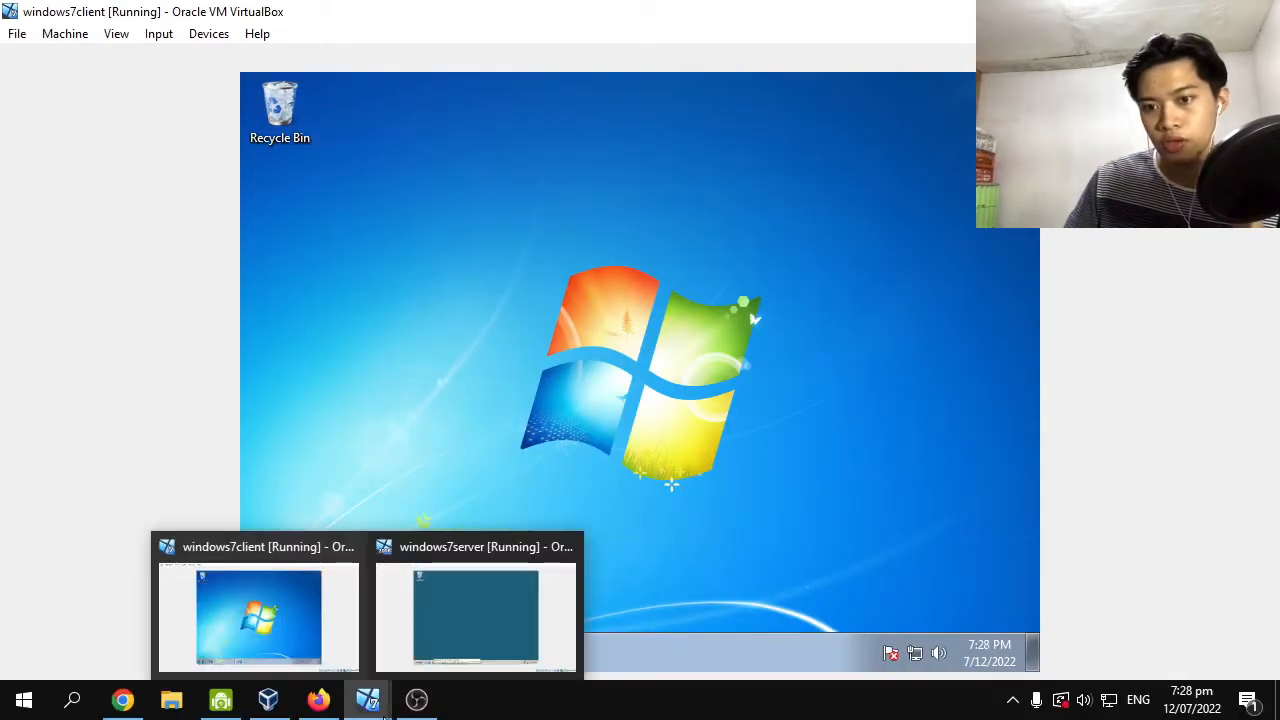
{"action": "left_click", "coordinate": [432, 643]}
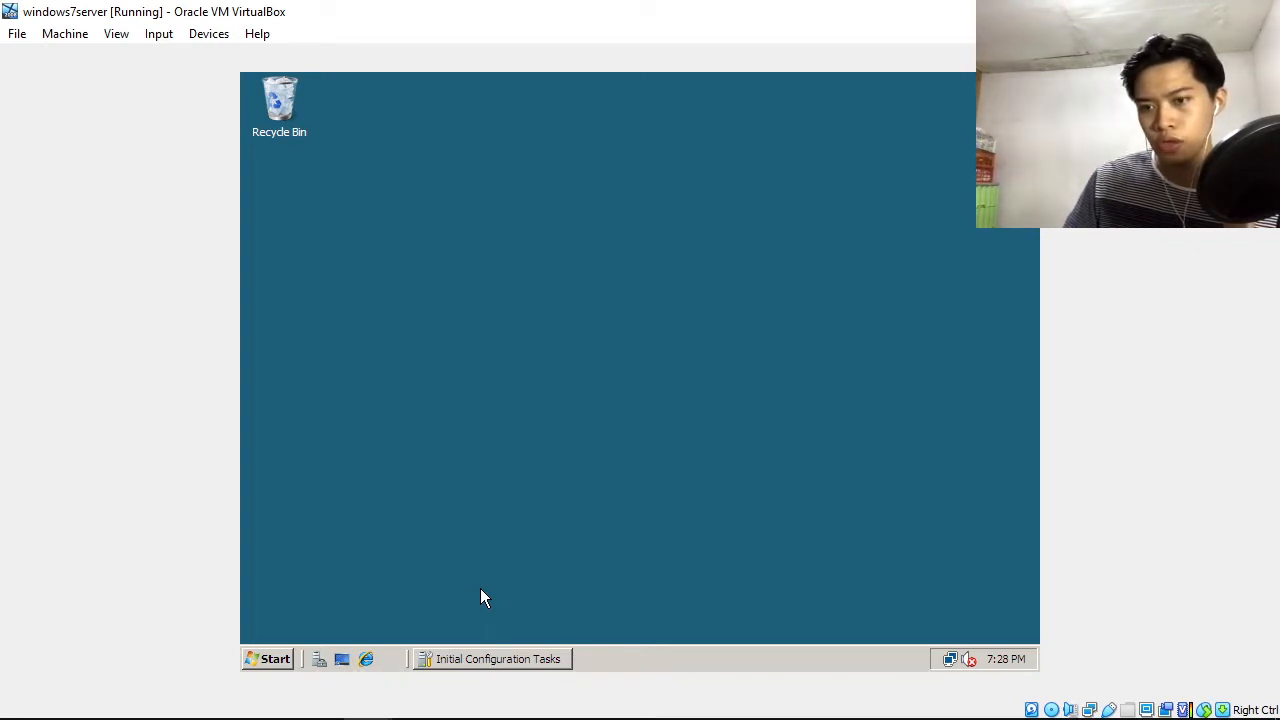
{"action": "mouse_move", "coordinate": [471, 718]}
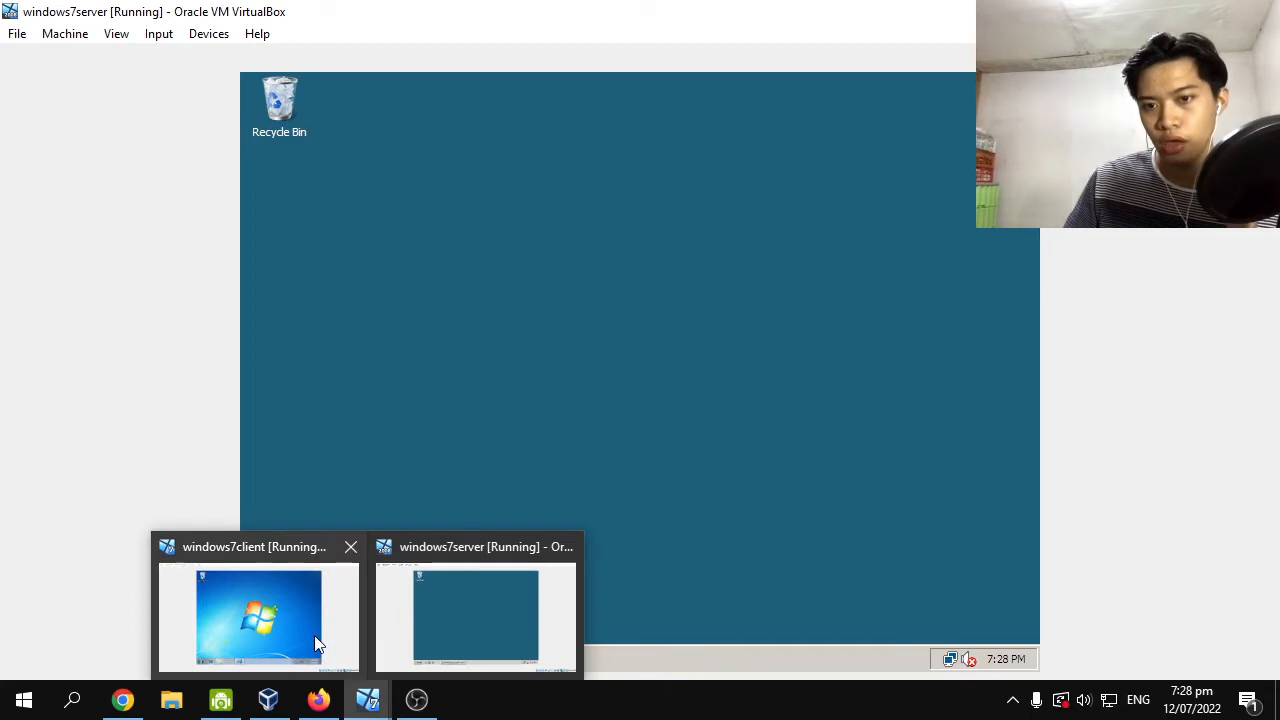
{"action": "left_click", "coordinate": [314, 640]}
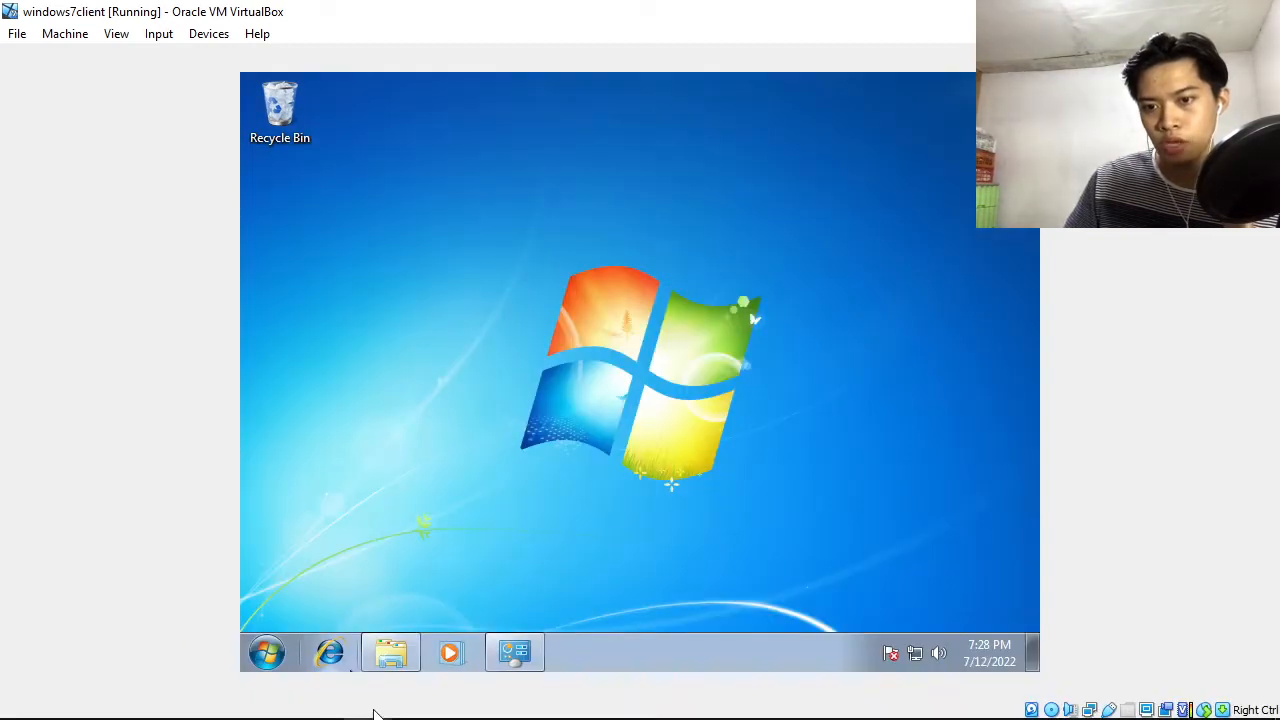
{"action": "mouse_move", "coordinate": [383, 708]}
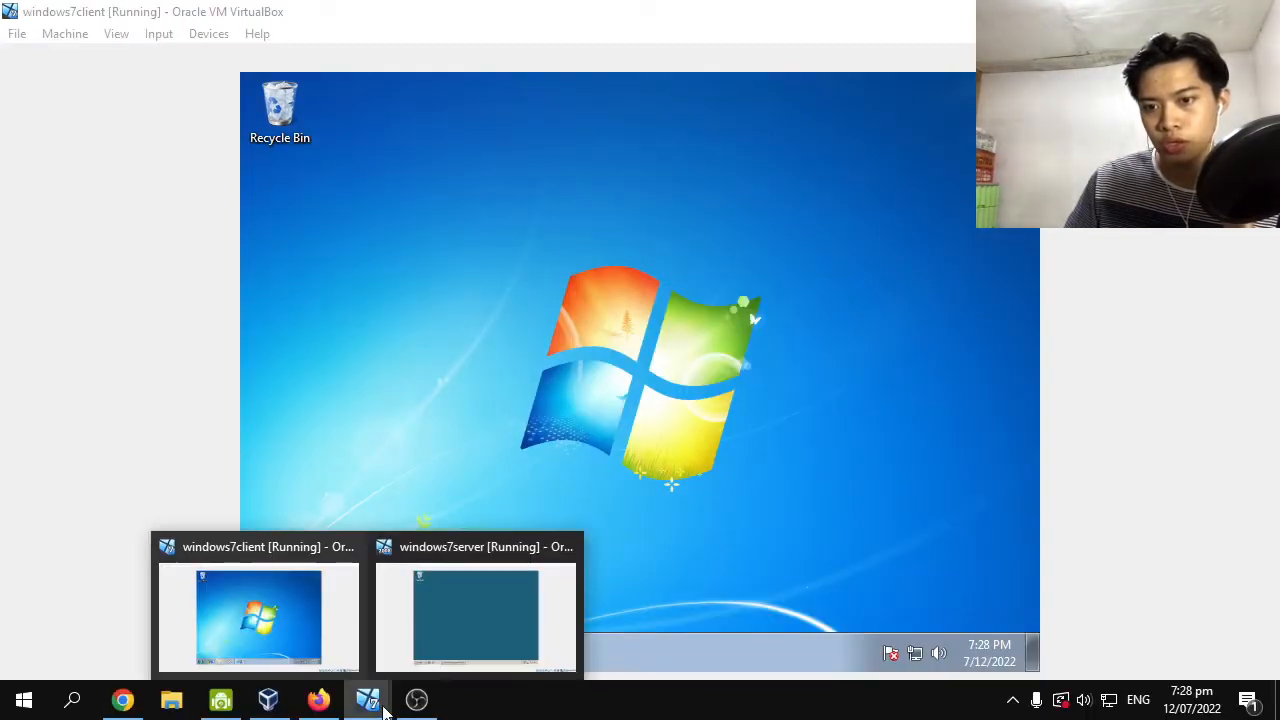
{"action": "left_click", "coordinate": [437, 652]}
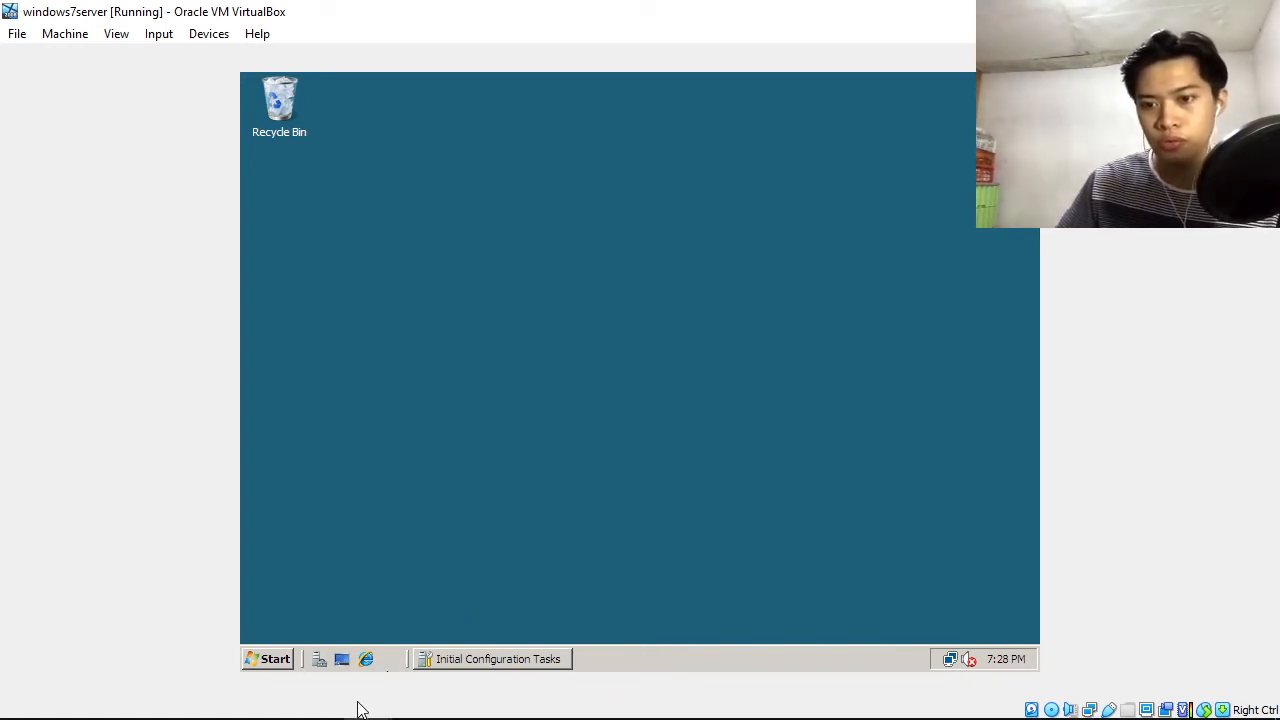
{"action": "mouse_move", "coordinate": [368, 696]}
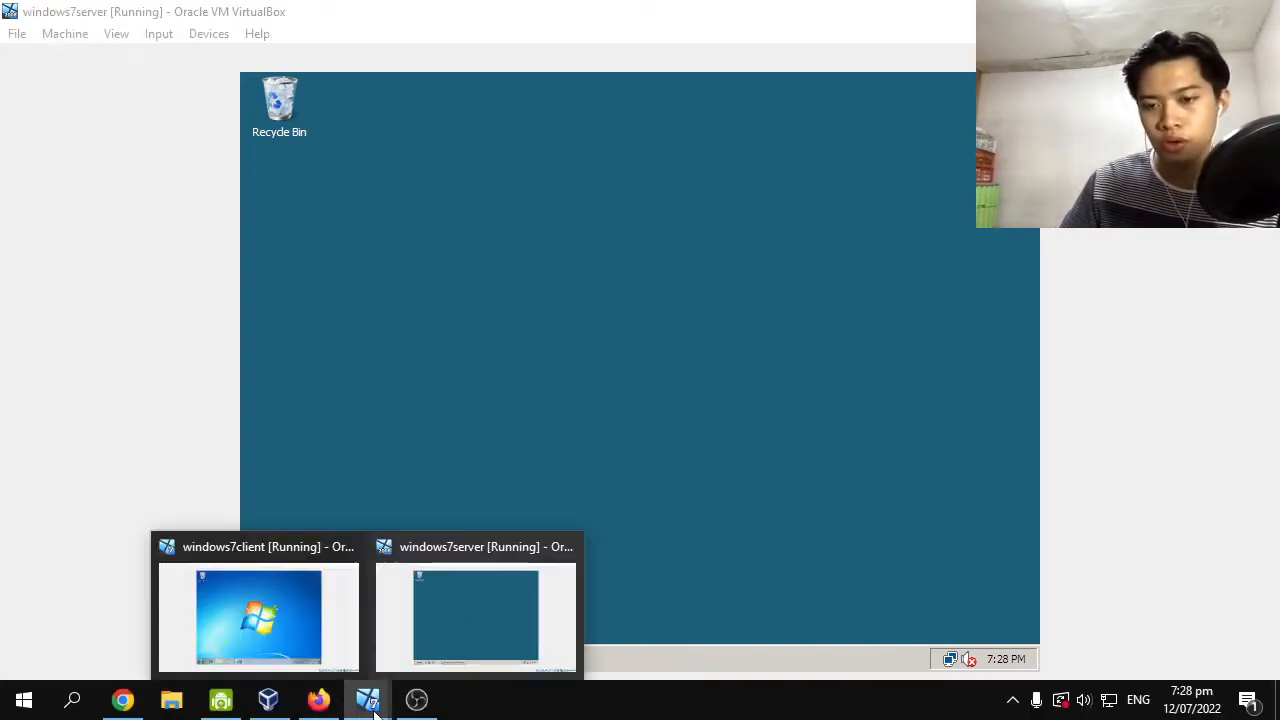
{"action": "left_click", "coordinate": [318, 651]}
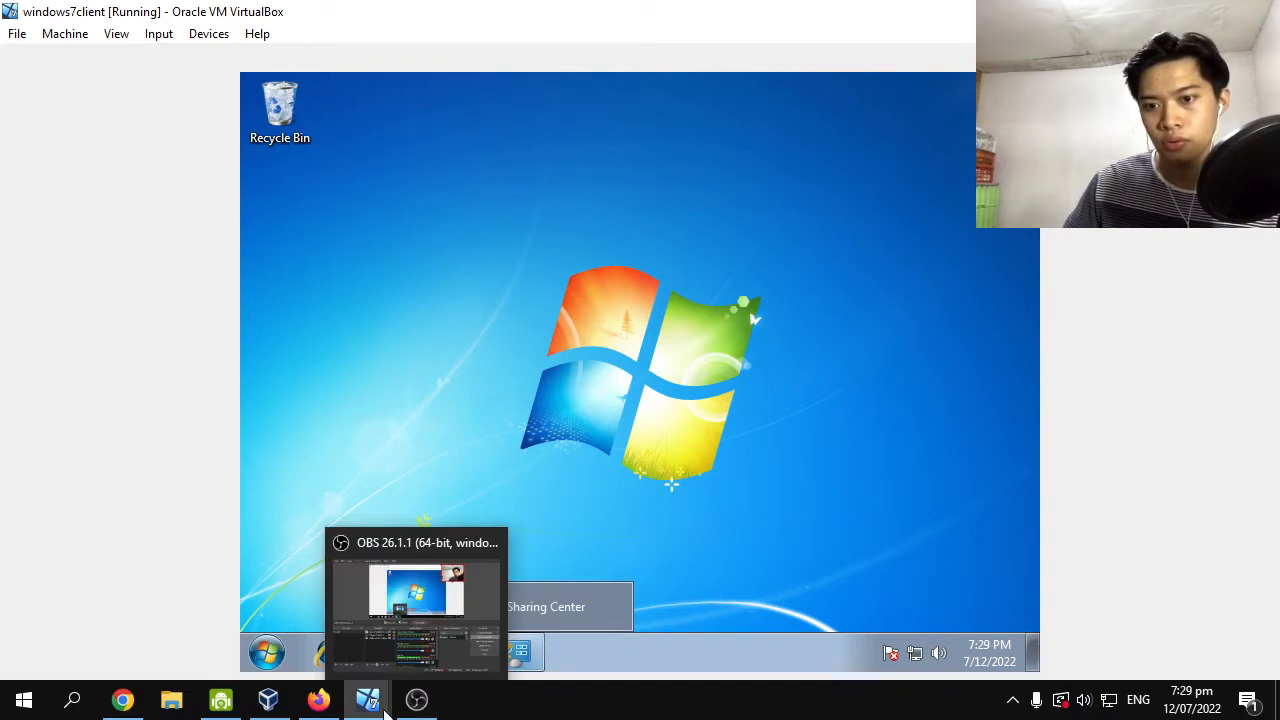
{"action": "mouse_move", "coordinate": [376, 708]}
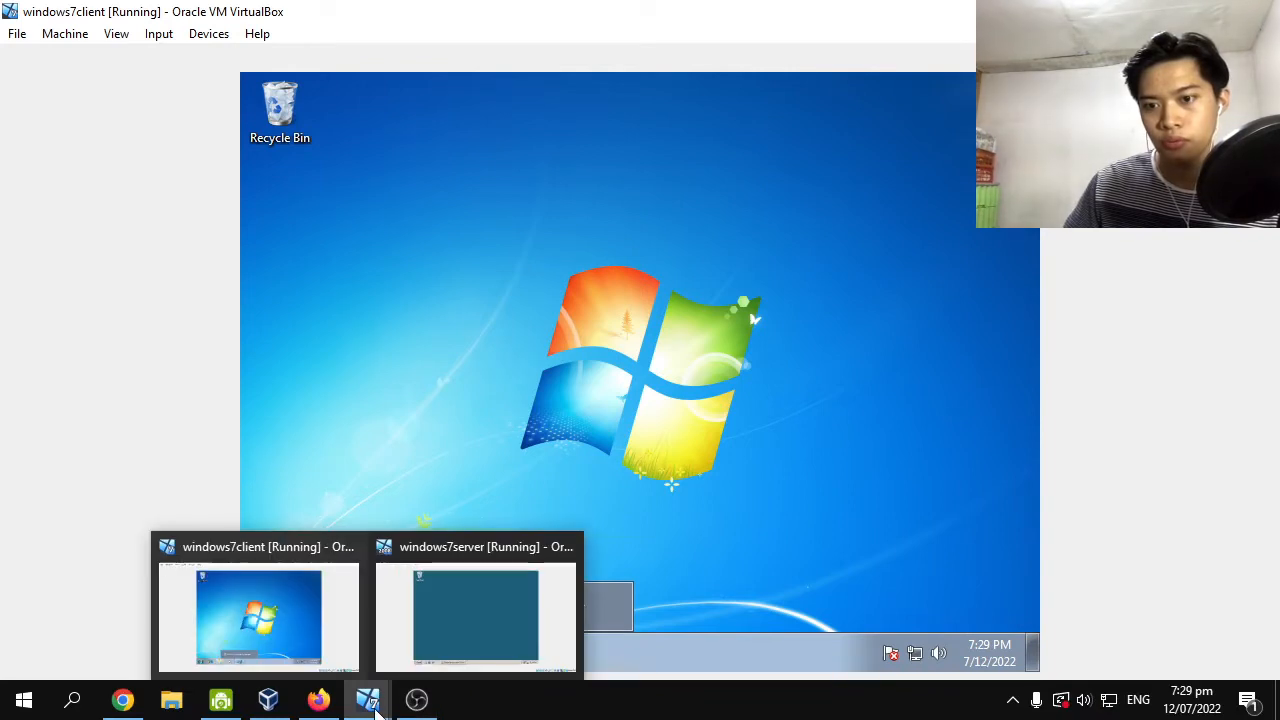
Switch to the windows7server virtual machine and open its Local Disk (C:).
{"action": "left_click", "coordinate": [409, 621]}
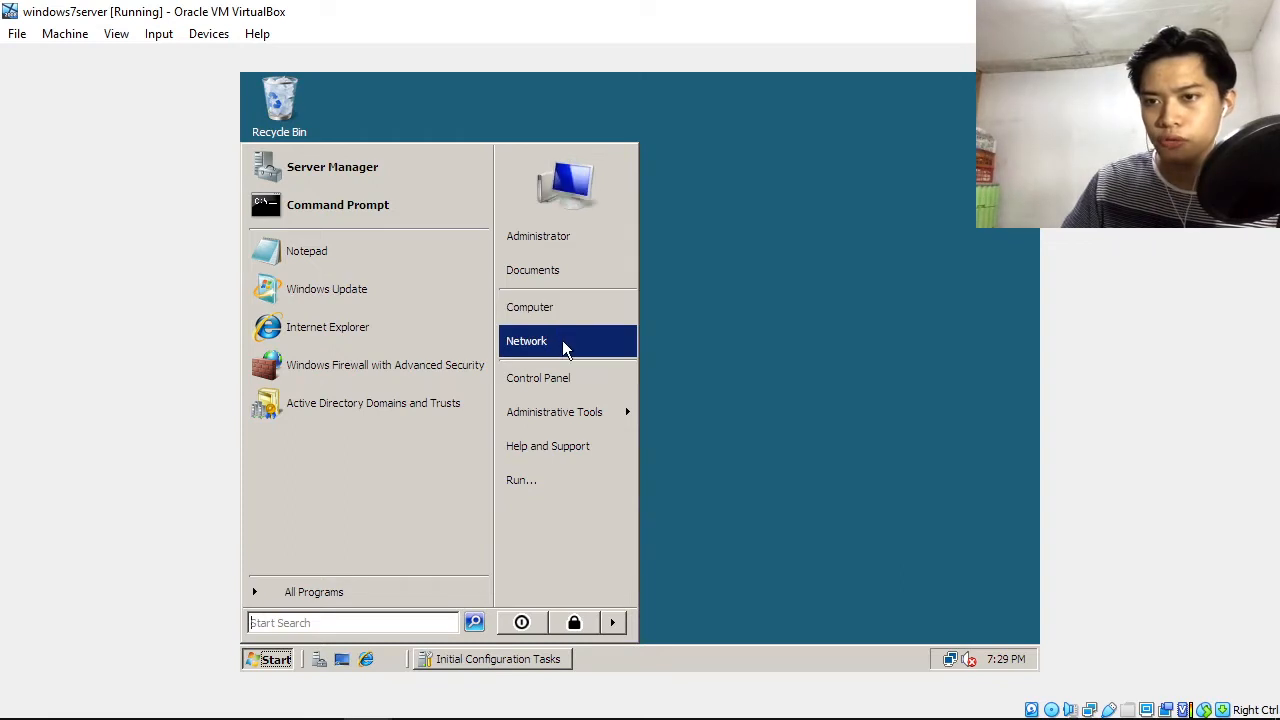
{"action": "left_click", "coordinate": [571, 275]}
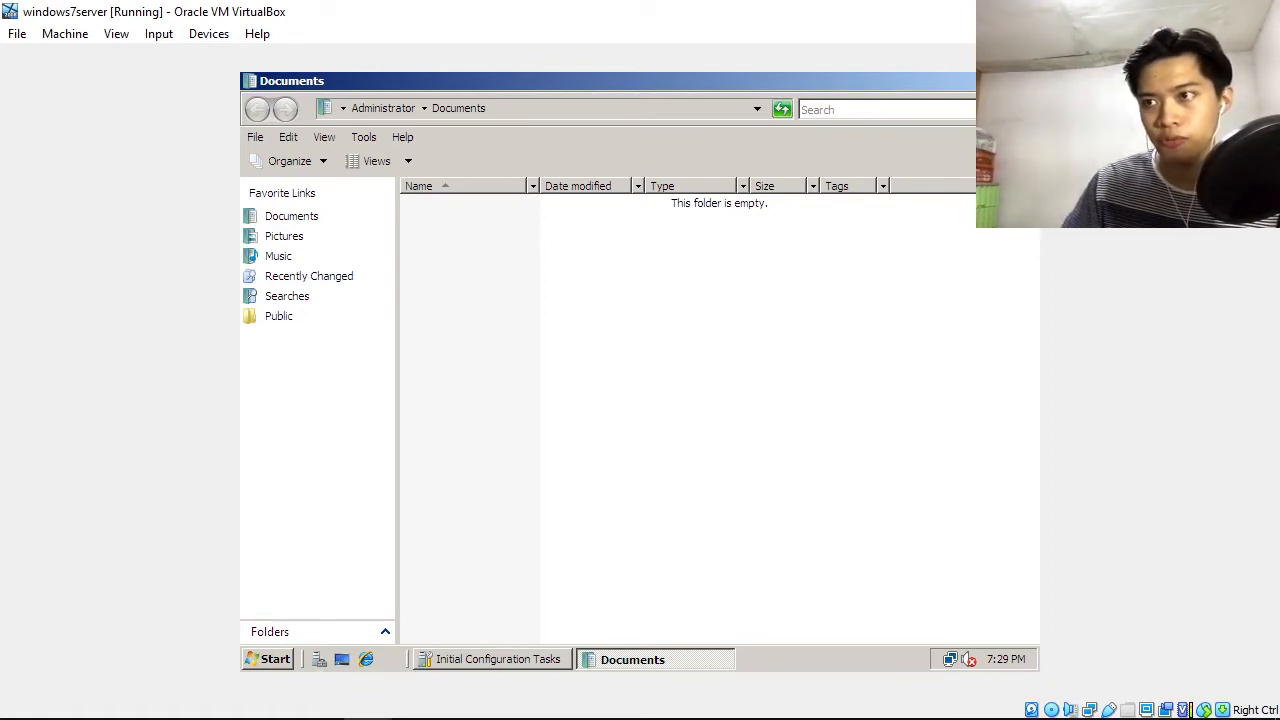
{"action": "left_click", "coordinate": [1029, 81]}
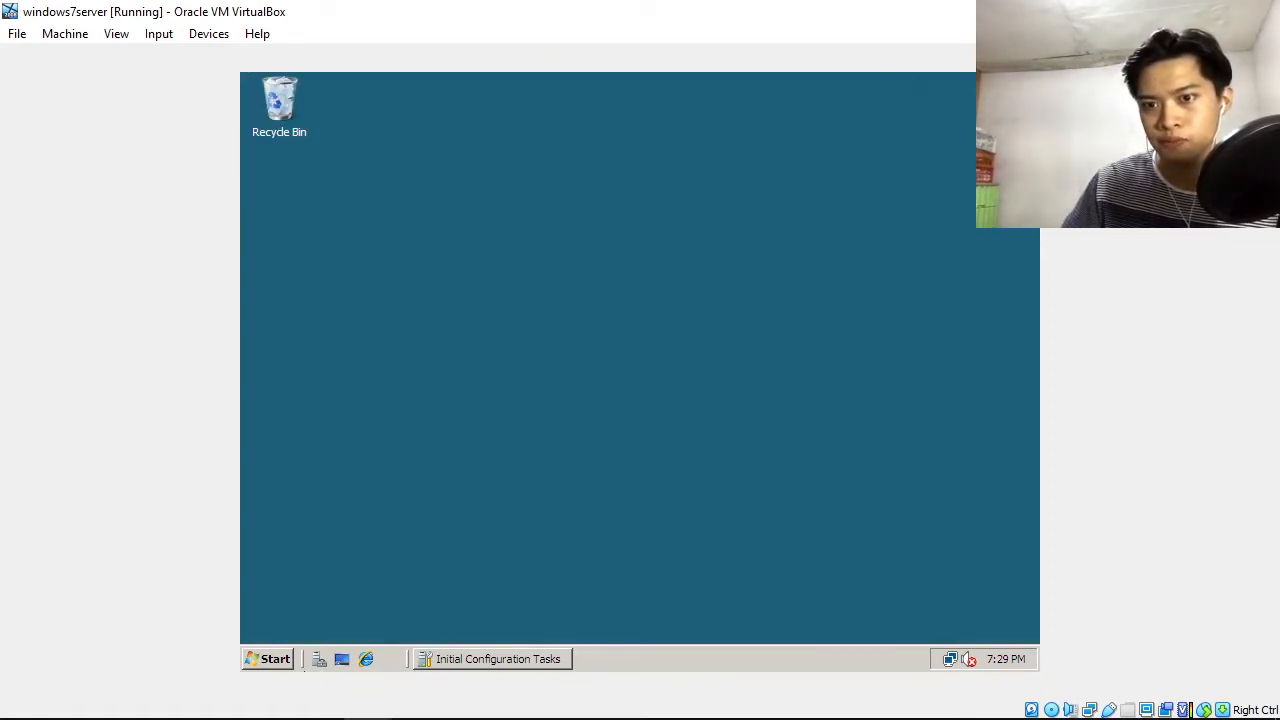
{"action": "left_click", "coordinate": [272, 659]}
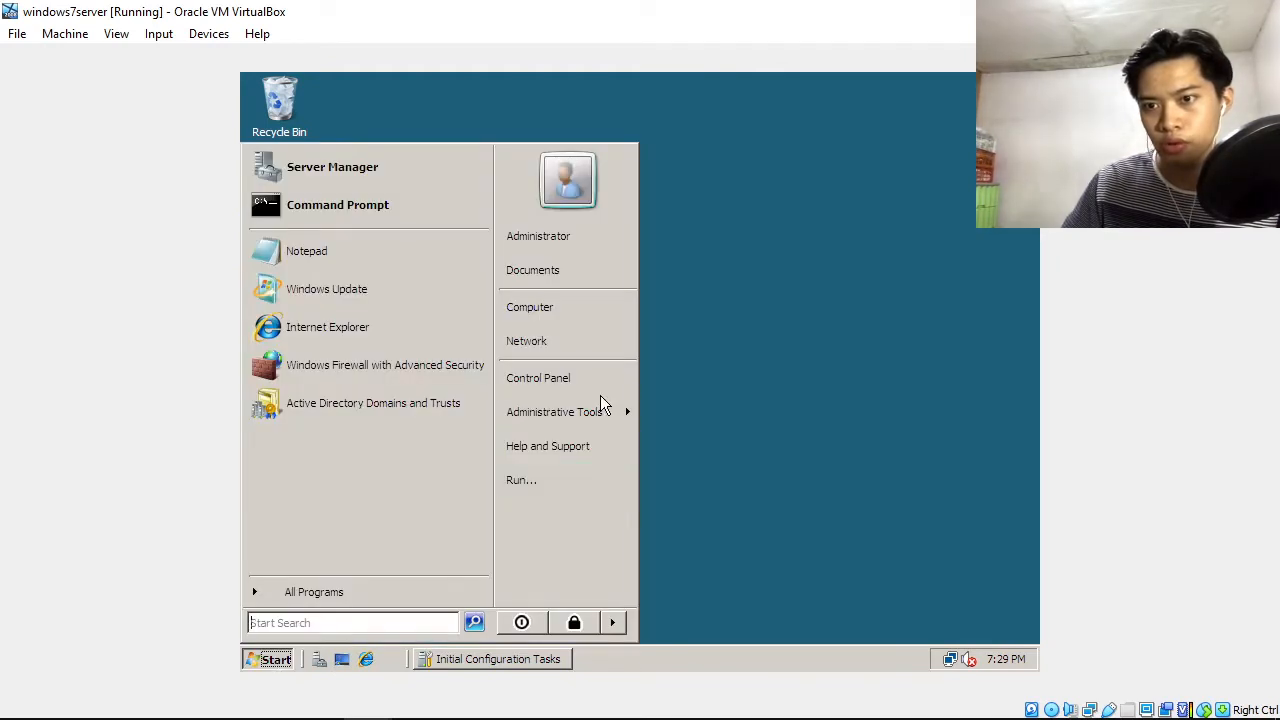
{"action": "left_click", "coordinate": [580, 318]}
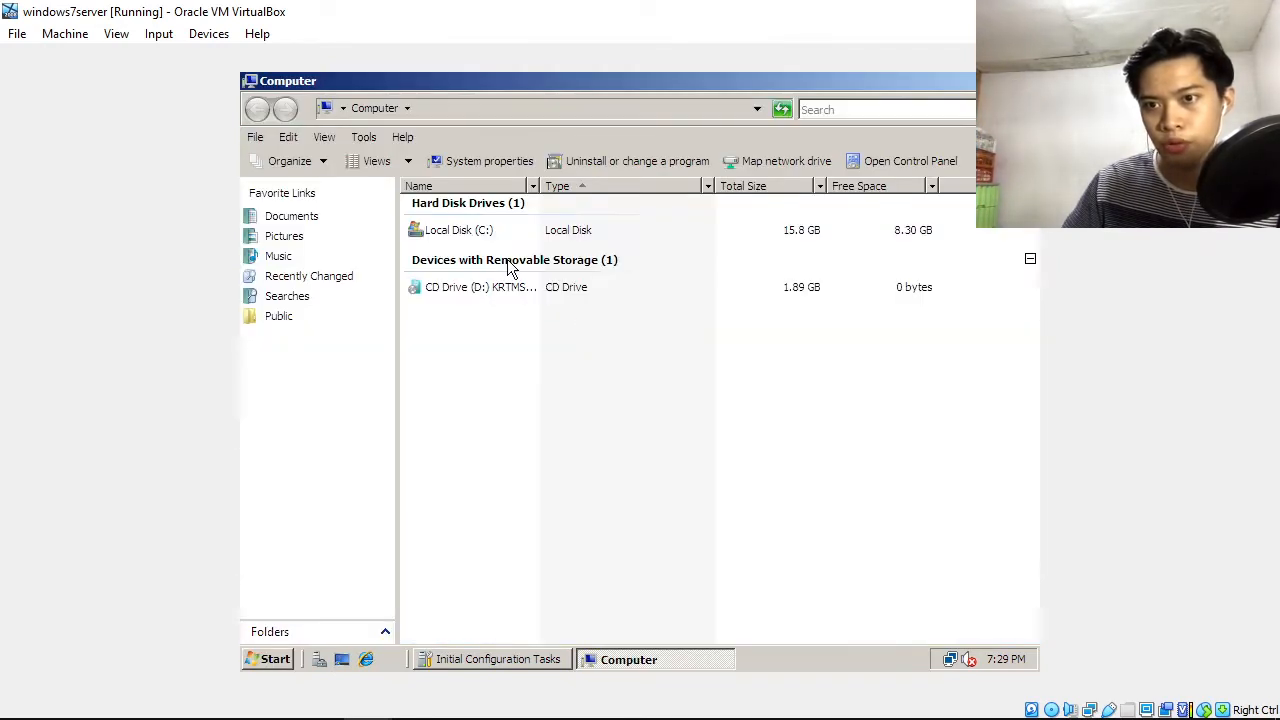
{"action": "double_click", "coordinate": [472, 231]}
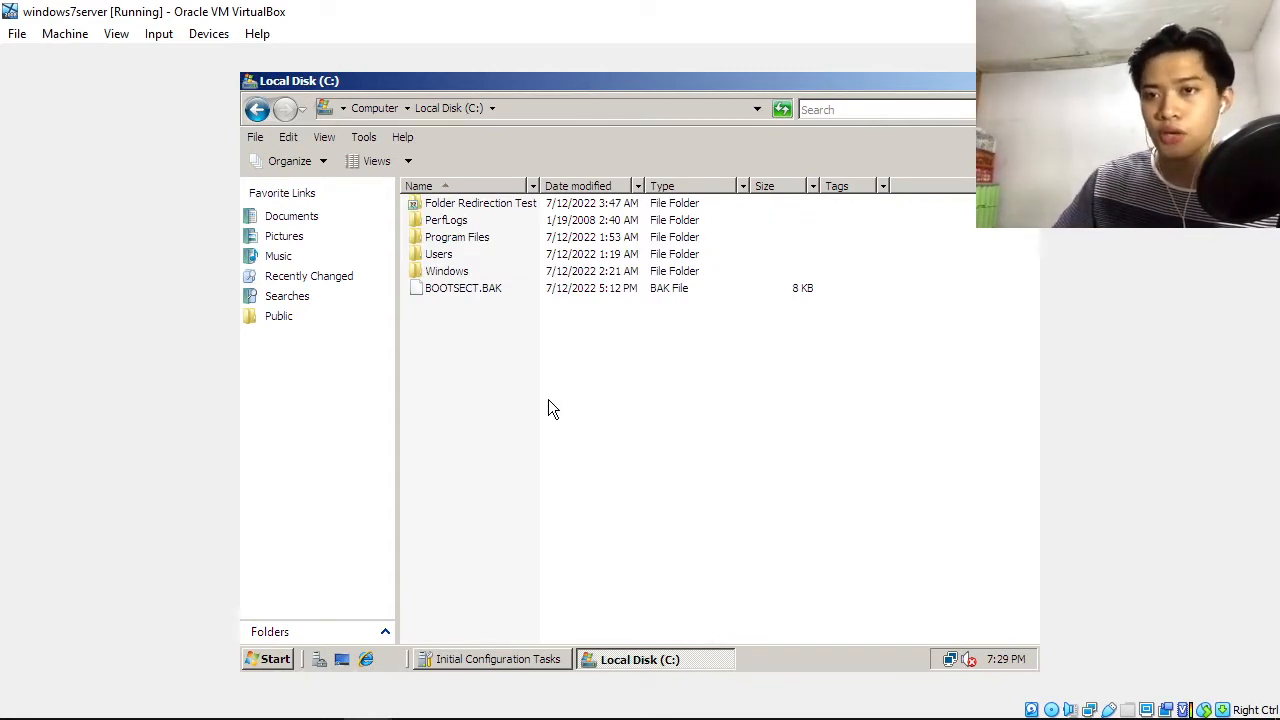
Create a folder named "Folder Redirection" in the root of Local Disk (C:).
{"action": "right_click", "coordinate": [484, 364]}
{"action": "left_click", "coordinate": [438, 390]}
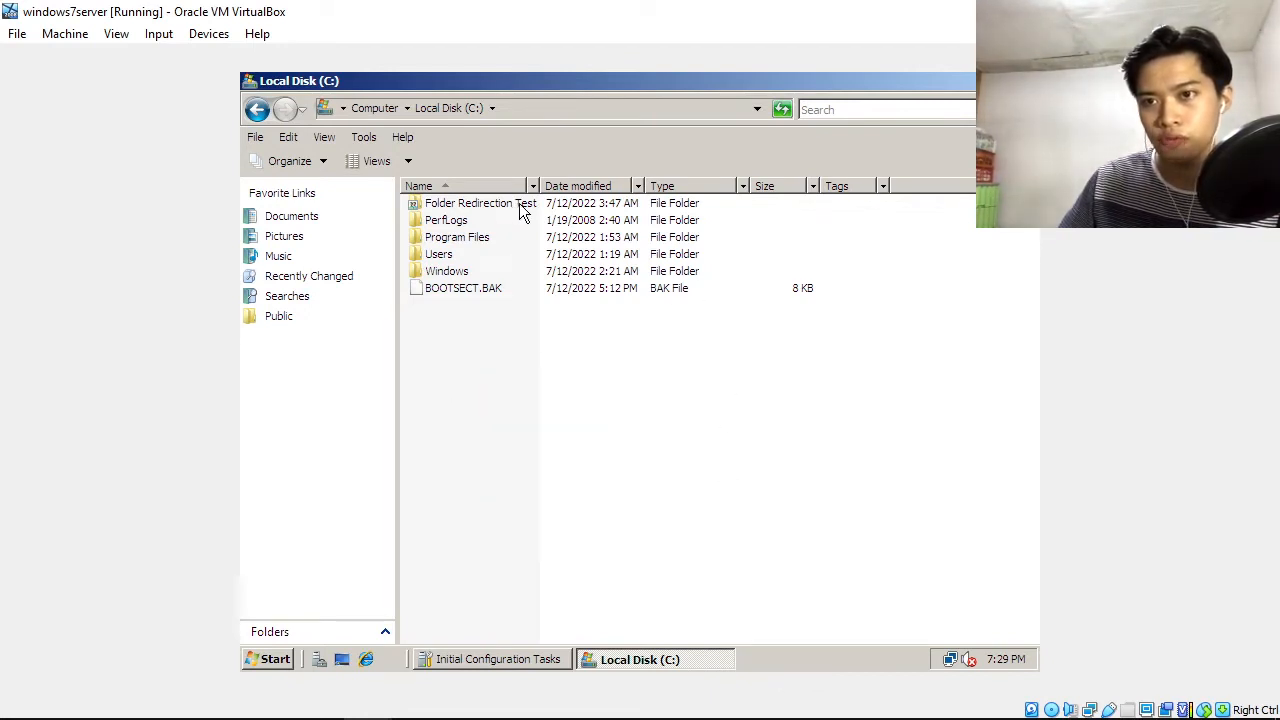
{"action": "right_click", "coordinate": [471, 354]}
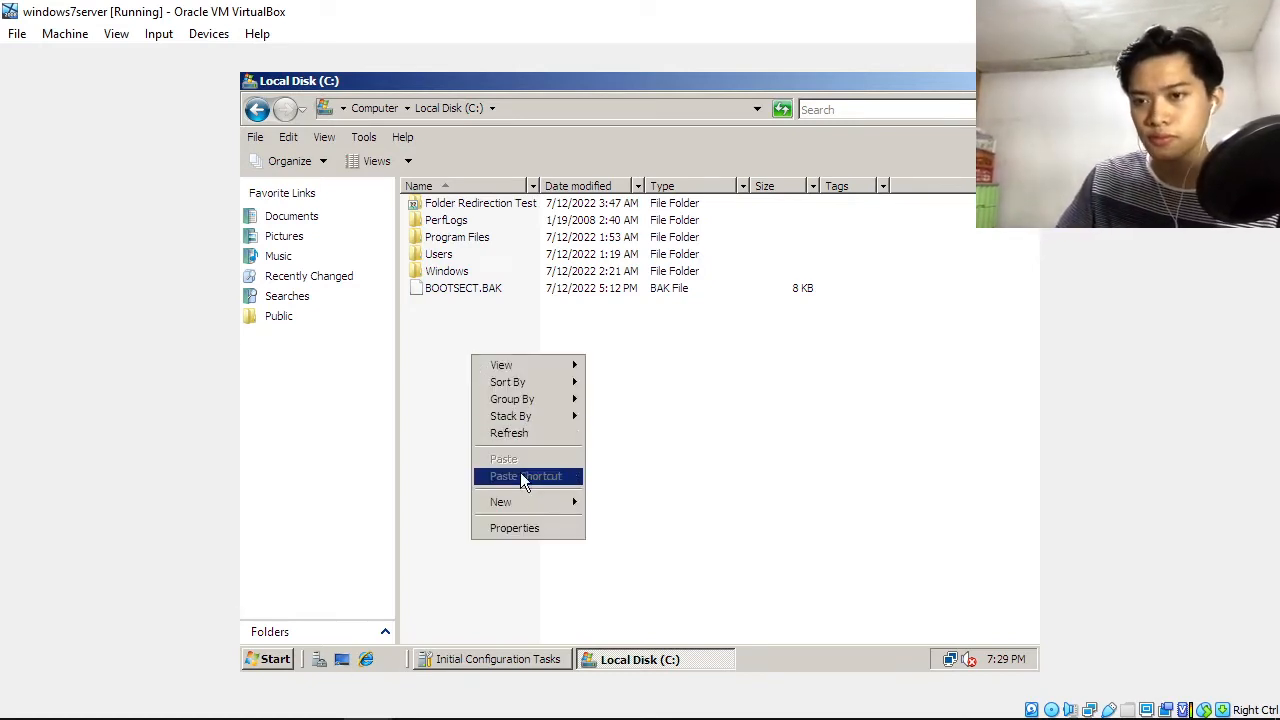
{"action": "mouse_move", "coordinate": [534, 501]}
{"action": "left_click", "coordinate": [616, 502]}
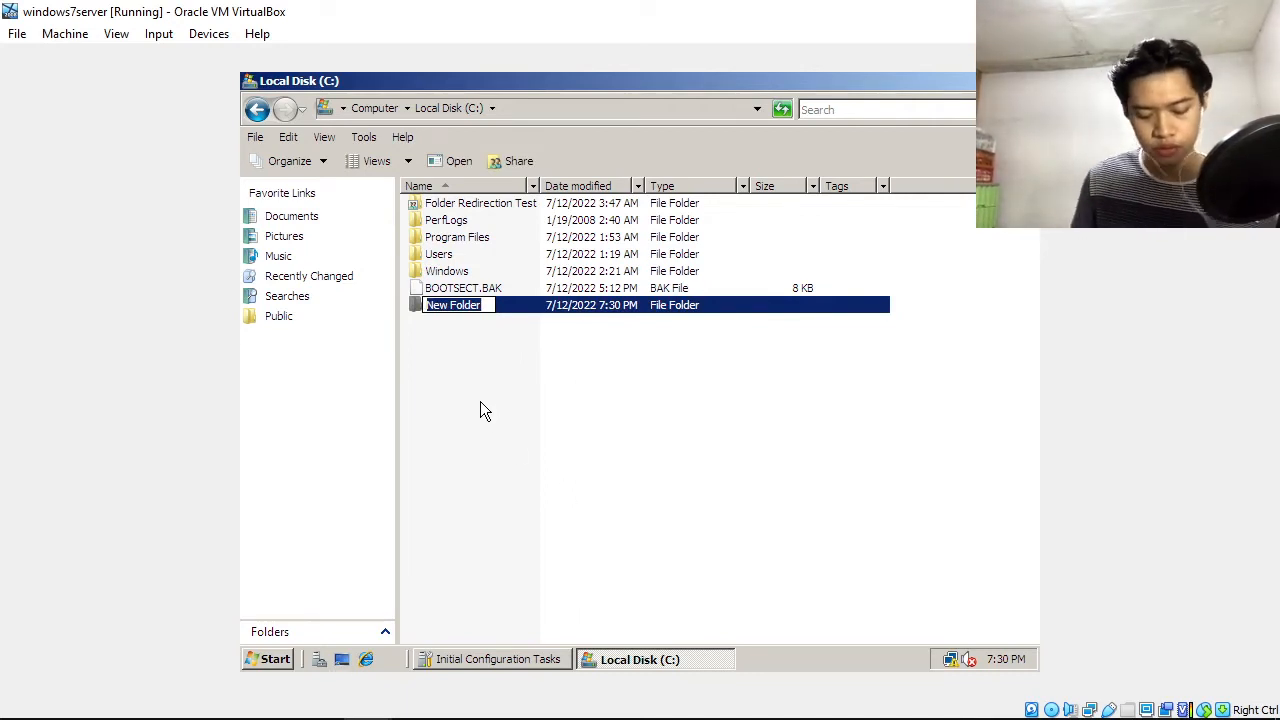
{"action": "type", "text": "Folder Redirection"}
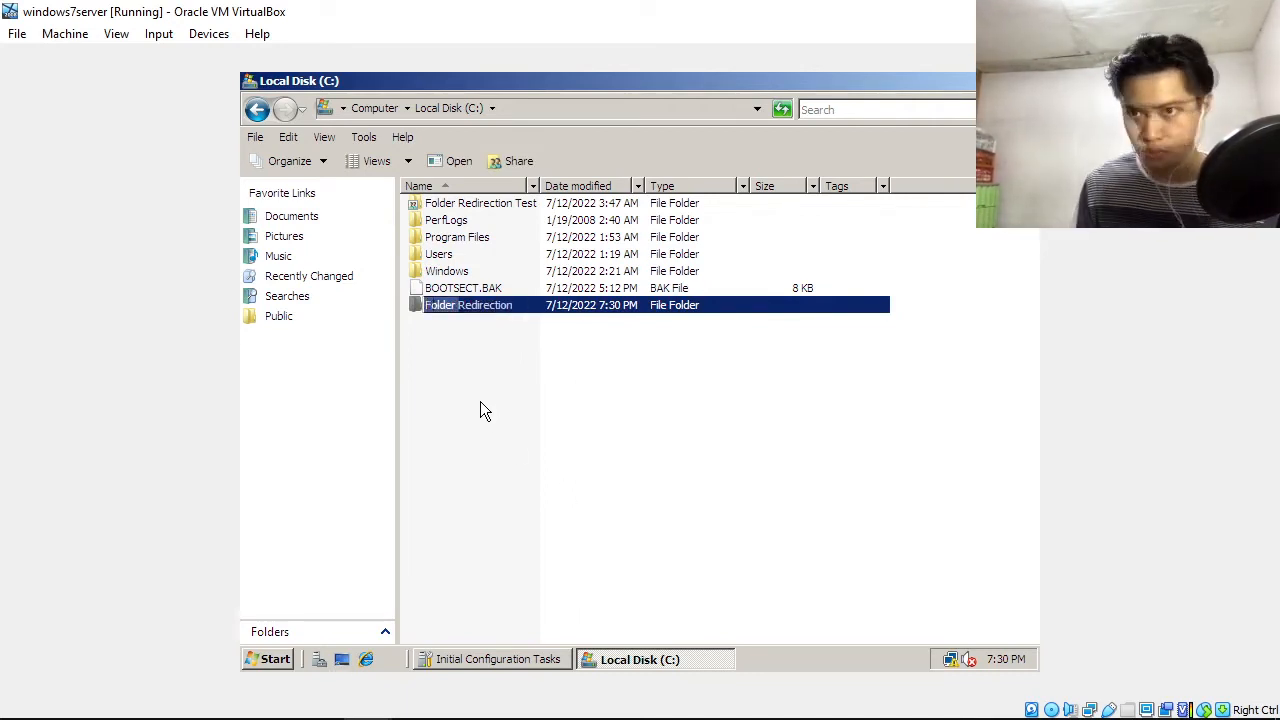
{"action": "key", "text": "Return"}
{"action": "key", "text": "Return"}
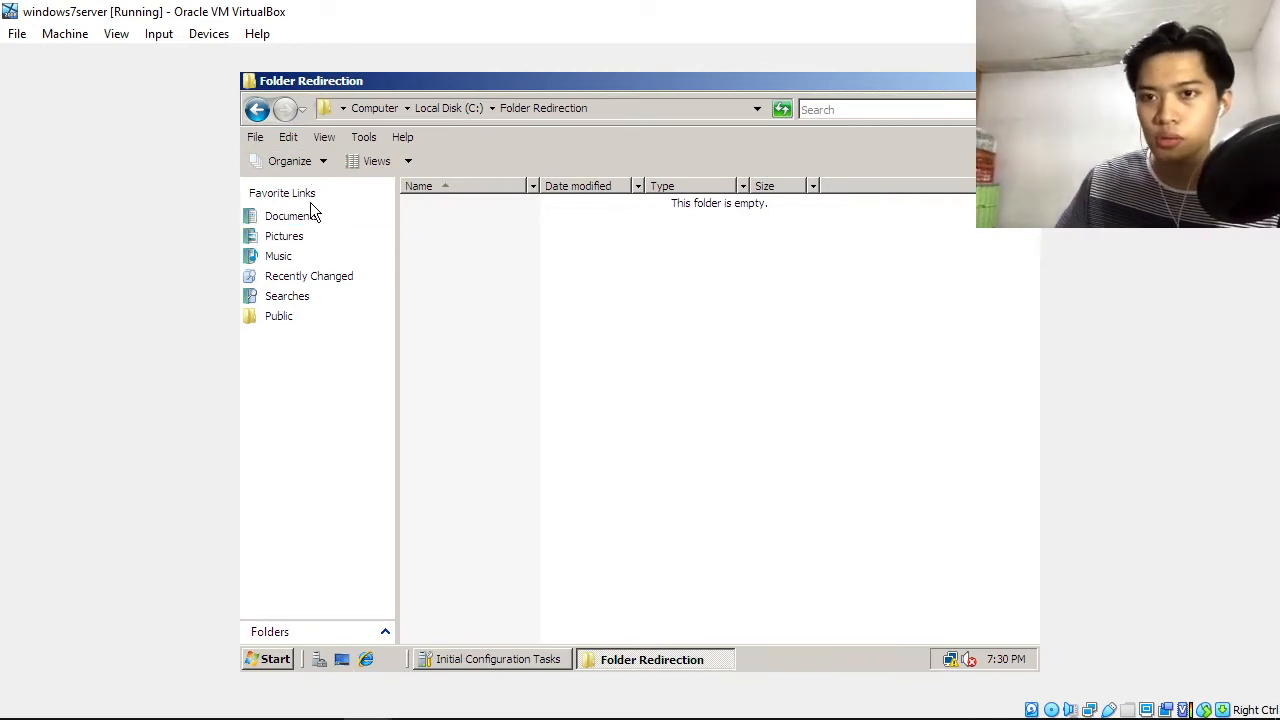
{"action": "left_click", "coordinate": [258, 110]}
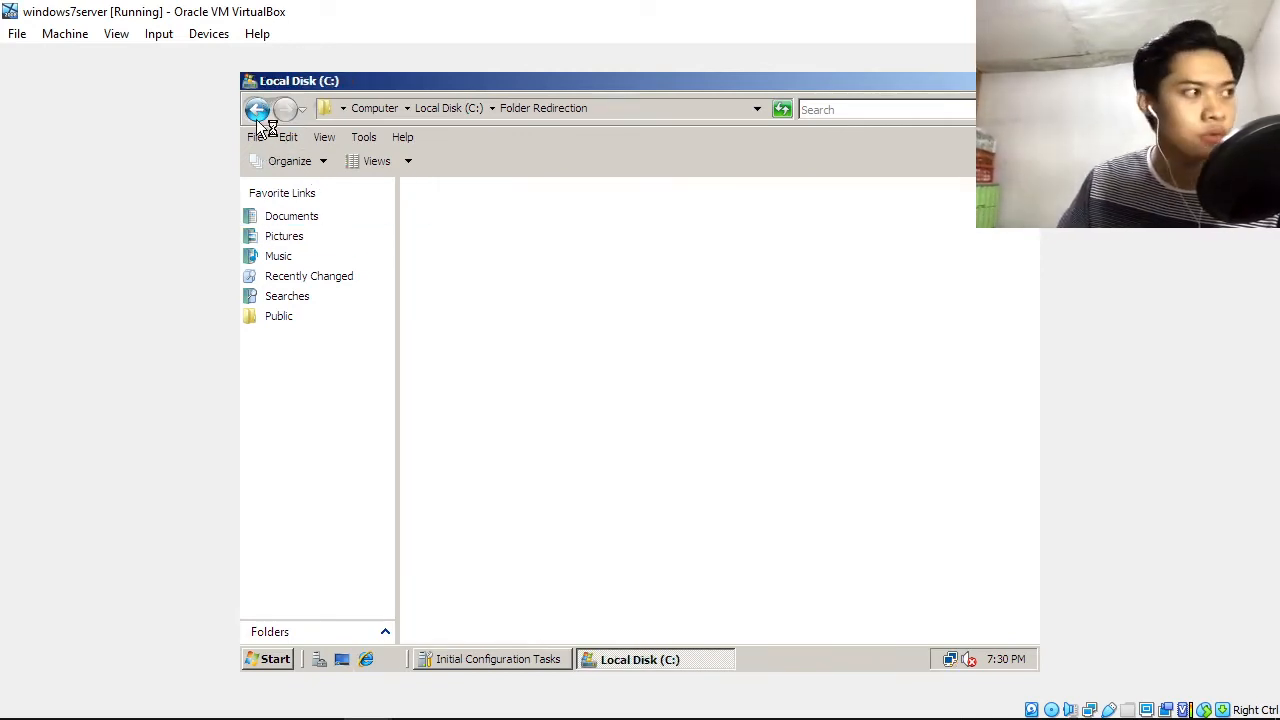
Open the file sharing settings of the Folder Redirection folder and add Everyone to the people to share with.
{"action": "right_click", "coordinate": [486, 204]}
{"action": "left_click", "coordinate": [540, 426]}
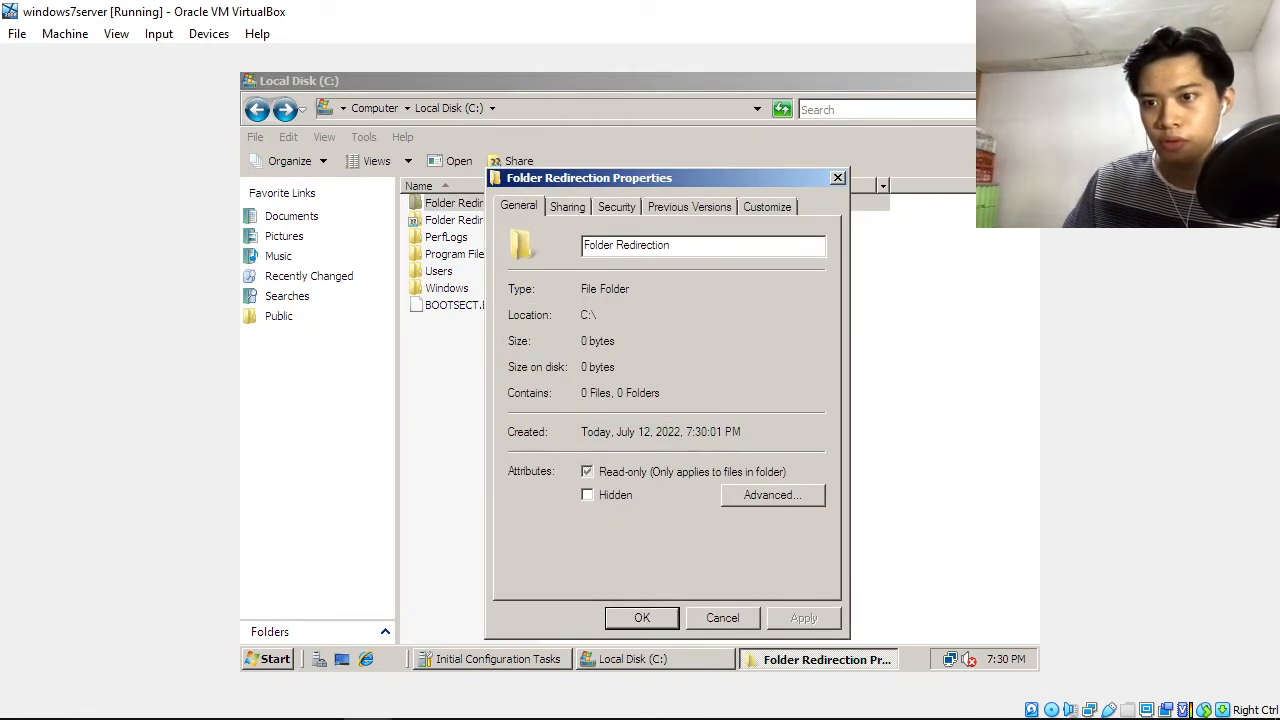
{"action": "left_click", "coordinate": [586, 210]}
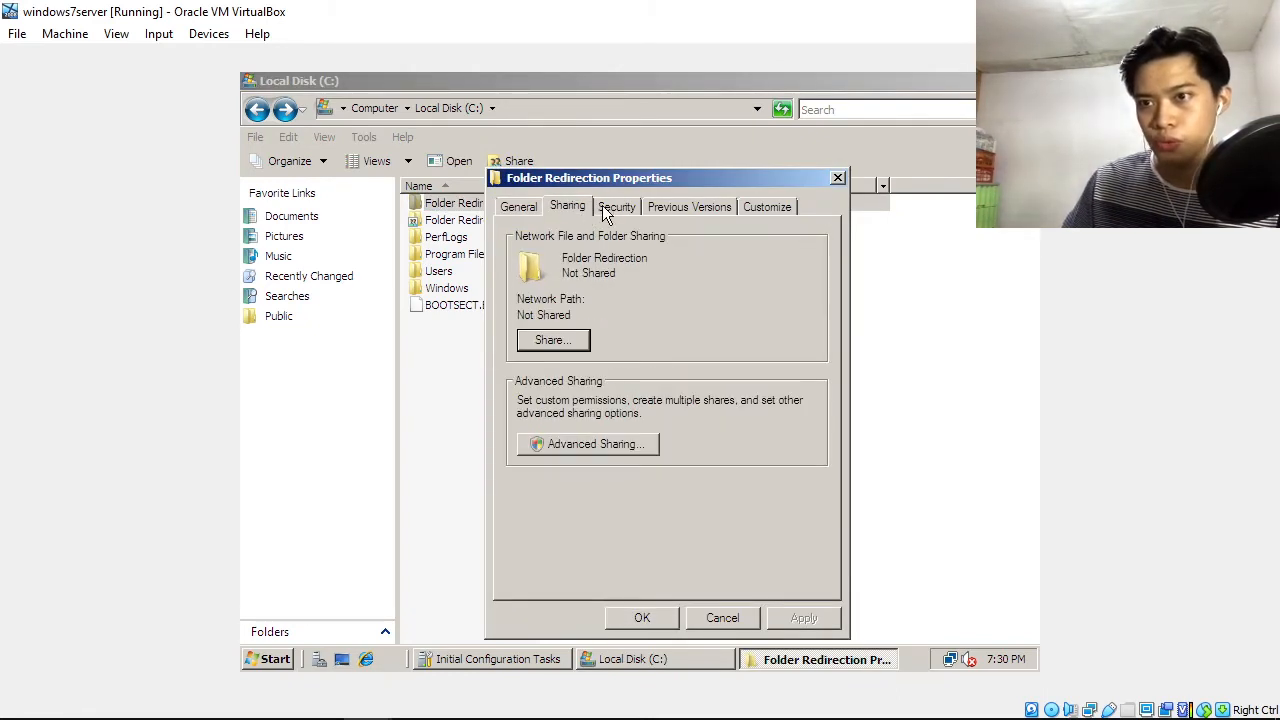
{"action": "left_click", "coordinate": [553, 341]}
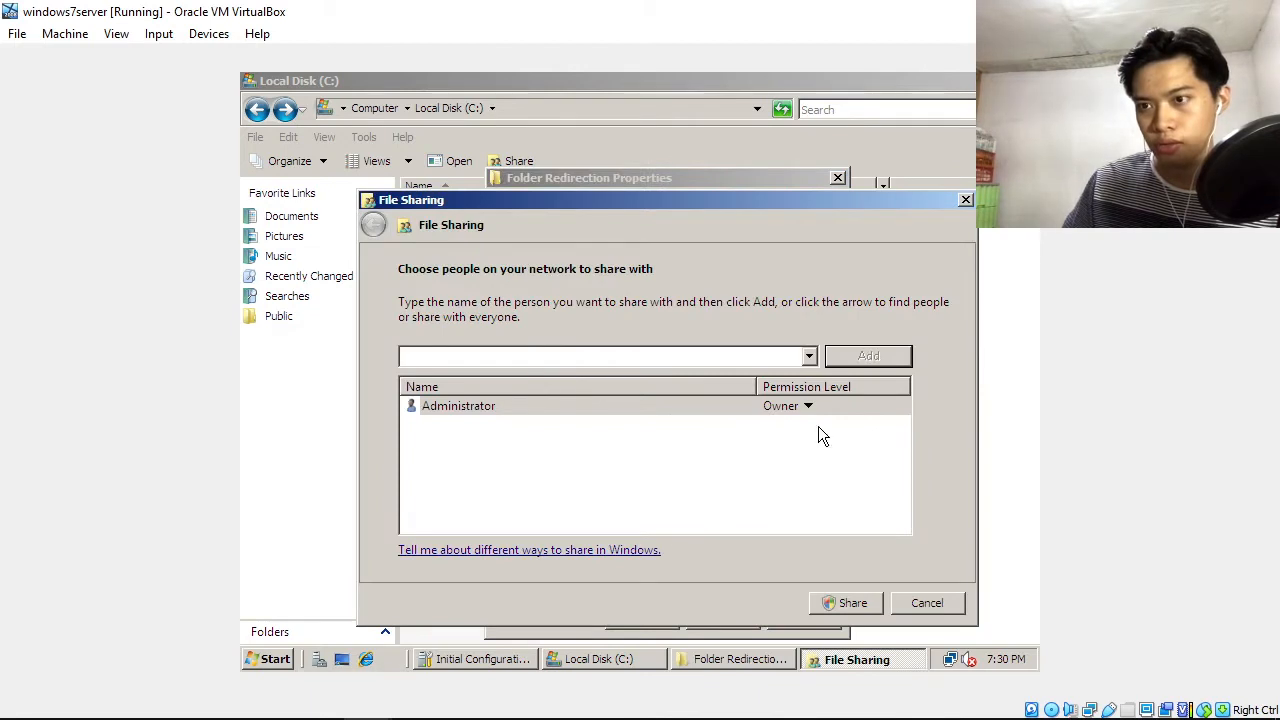
{"action": "left_click", "coordinate": [809, 357]}
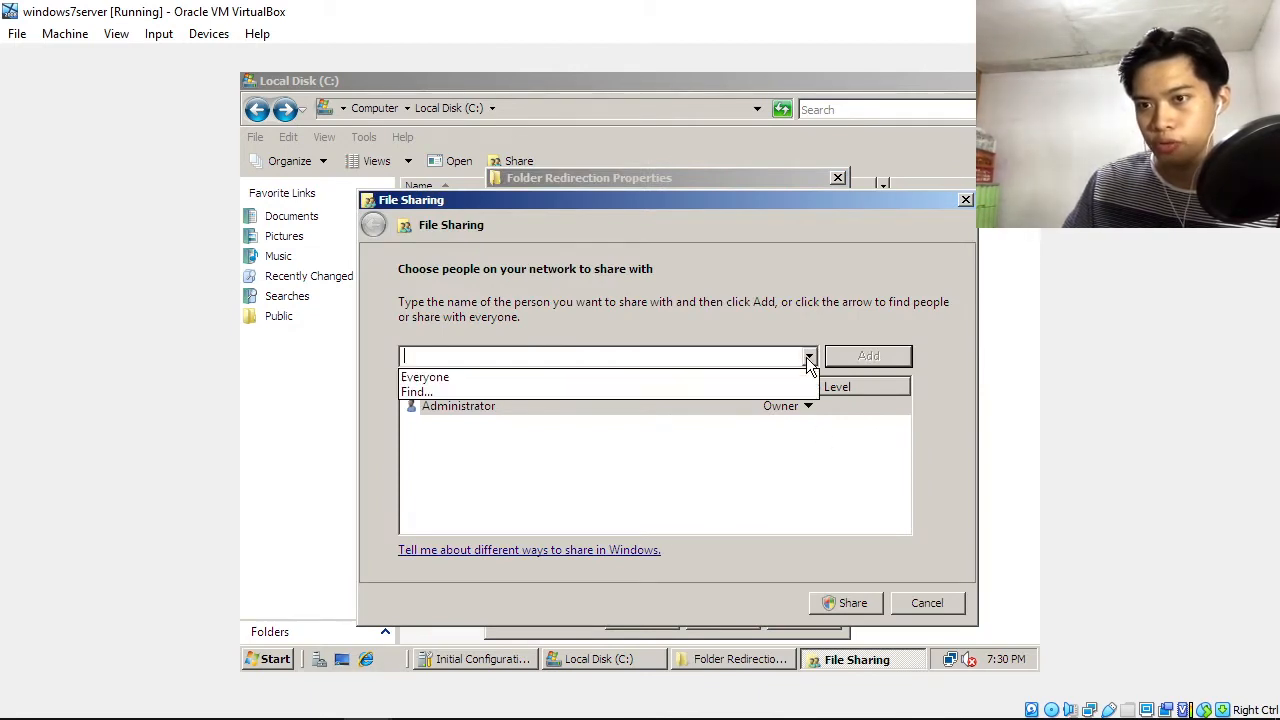
{"action": "left_click", "coordinate": [788, 378]}
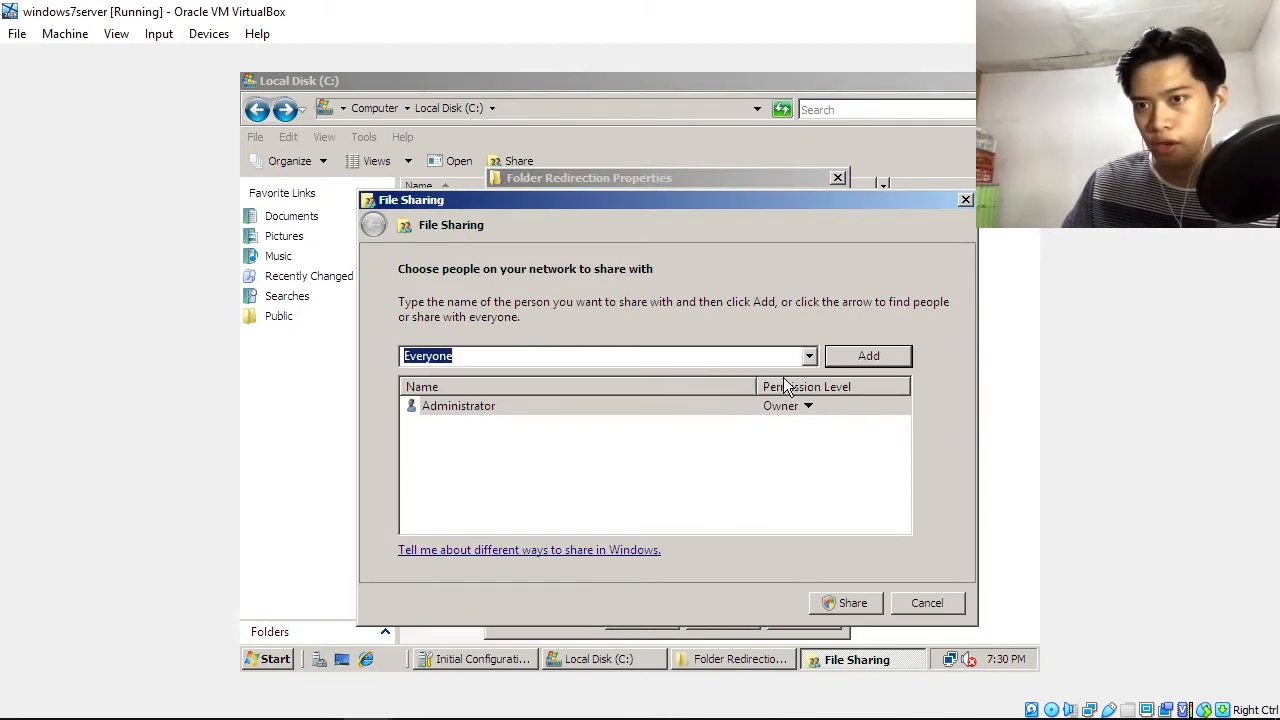
{"action": "left_click", "coordinate": [896, 356]}
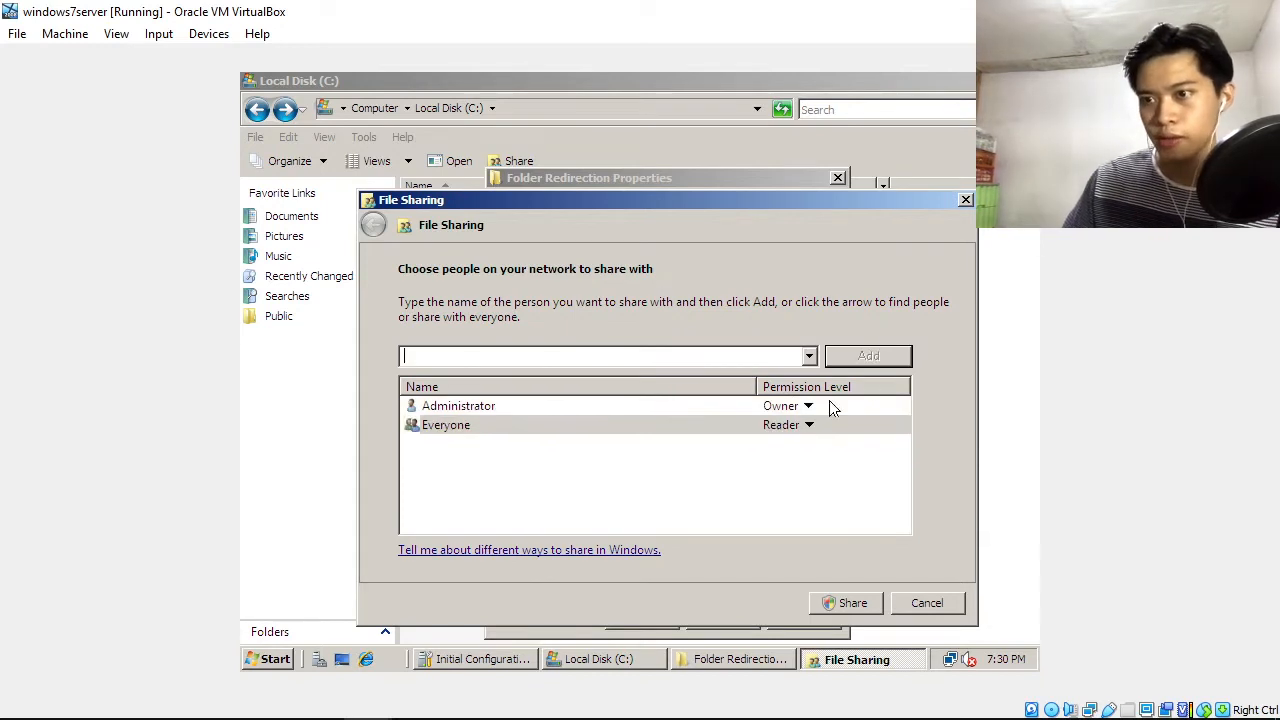
Set Everyone's permission level to Co-owner and share the folder on the network.
{"action": "left_click", "coordinate": [771, 426]}
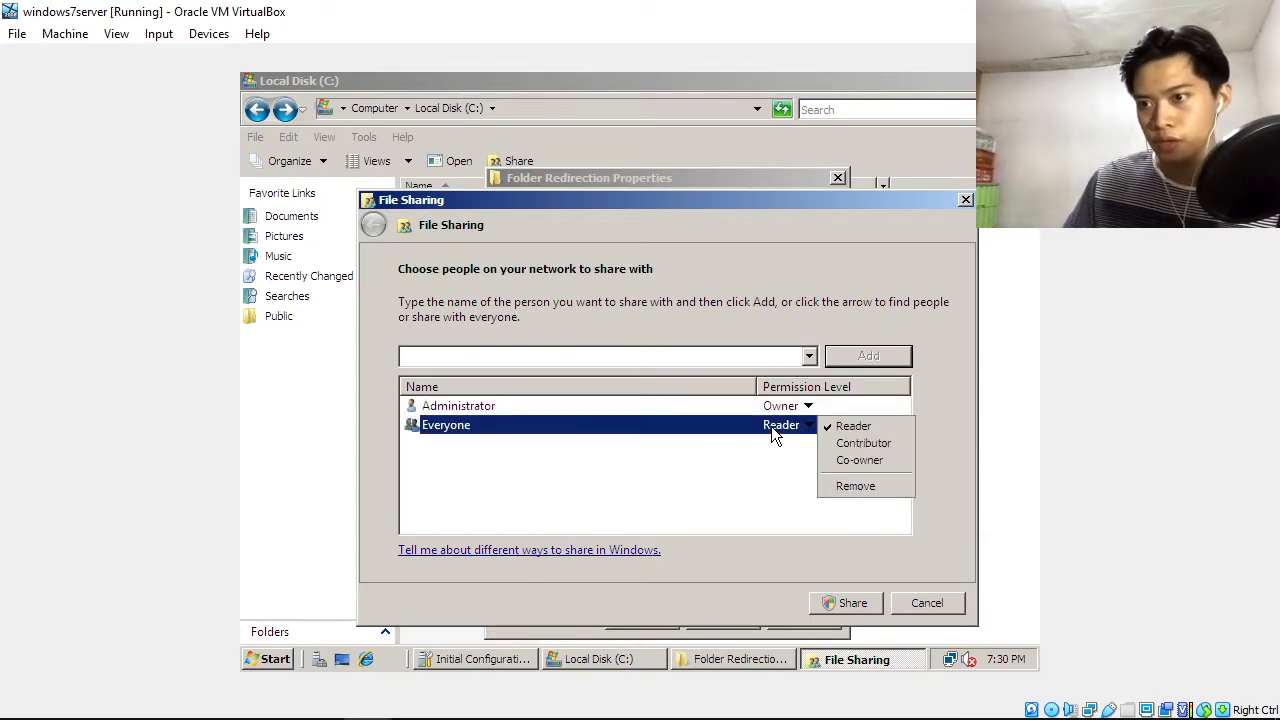
{"action": "left_click", "coordinate": [876, 462]}
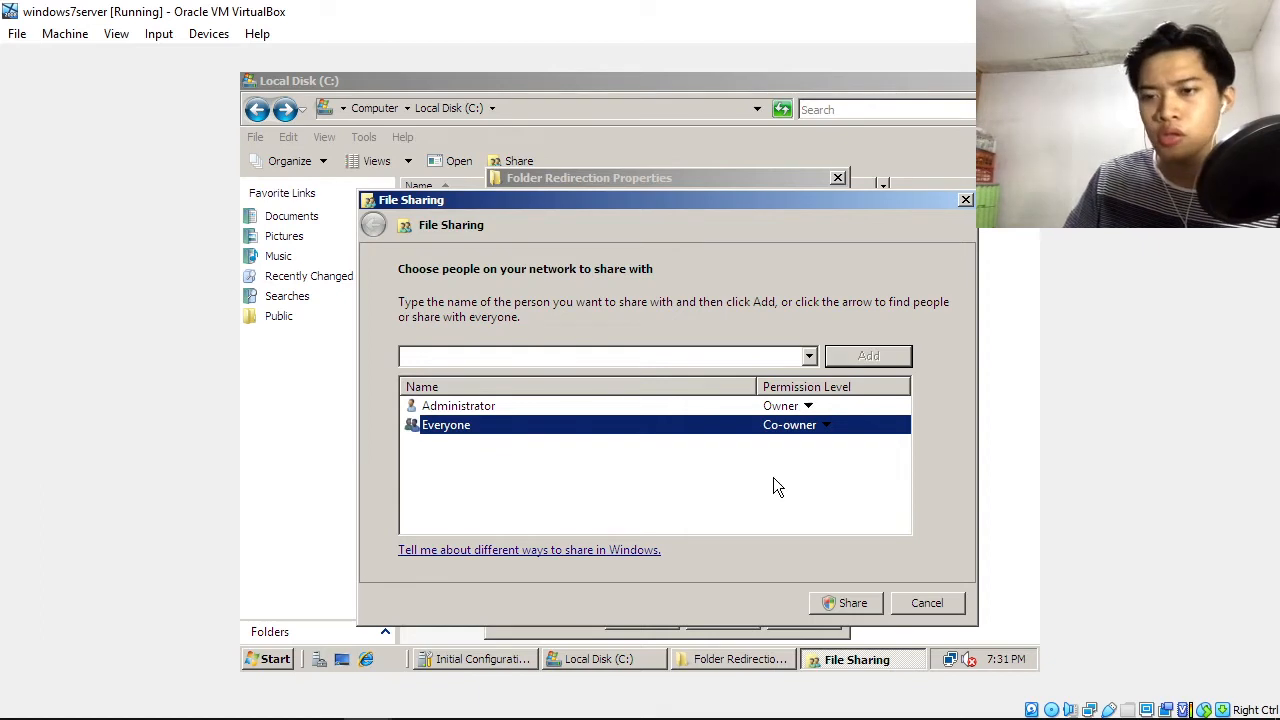
{"action": "left_click", "coordinate": [845, 605]}
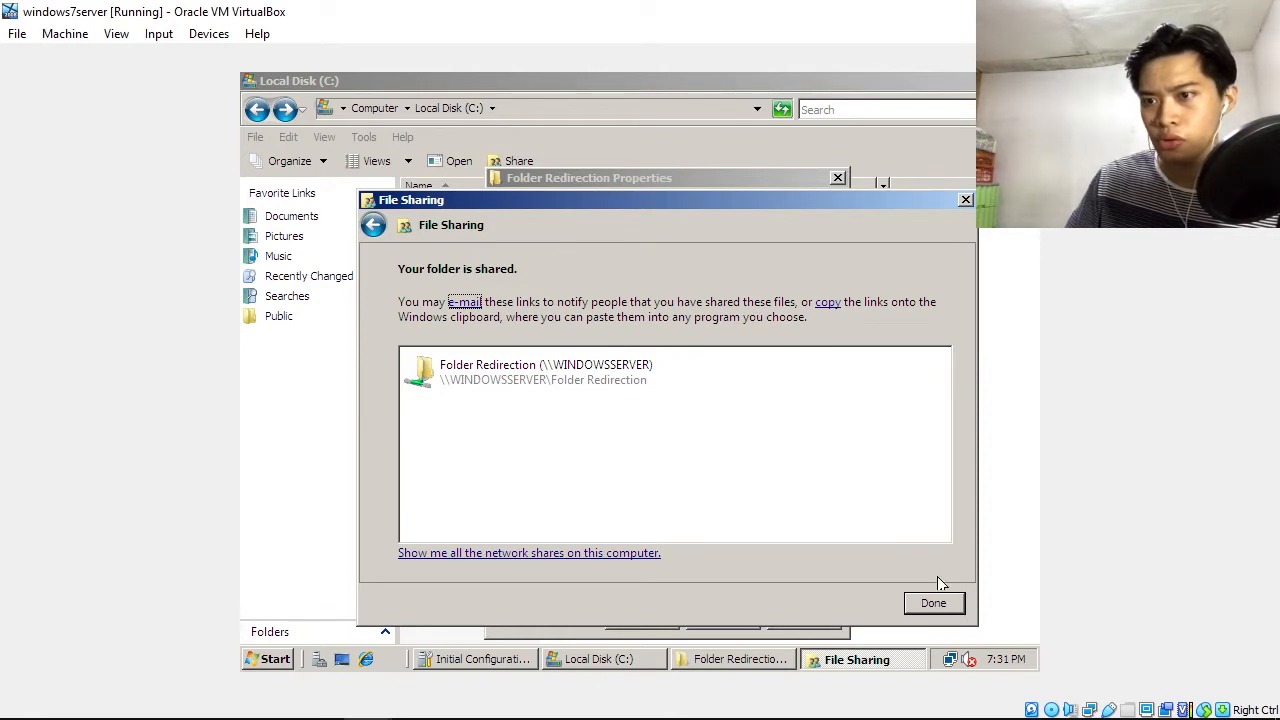
{"action": "left_click", "coordinate": [933, 604]}
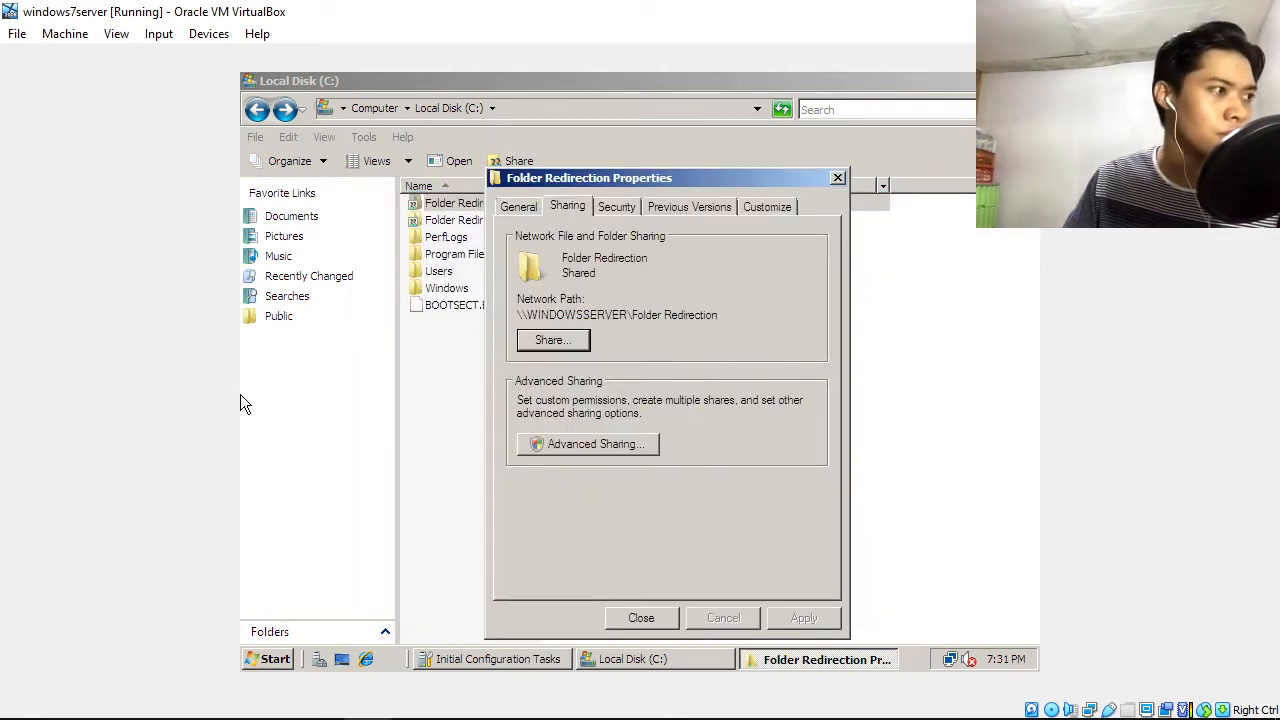
Close the sharing settings and review the Sharing and Security properties of the Folder Redirection folder, including Everyone's permissions.
{"action": "left_click", "coordinate": [641, 618]}
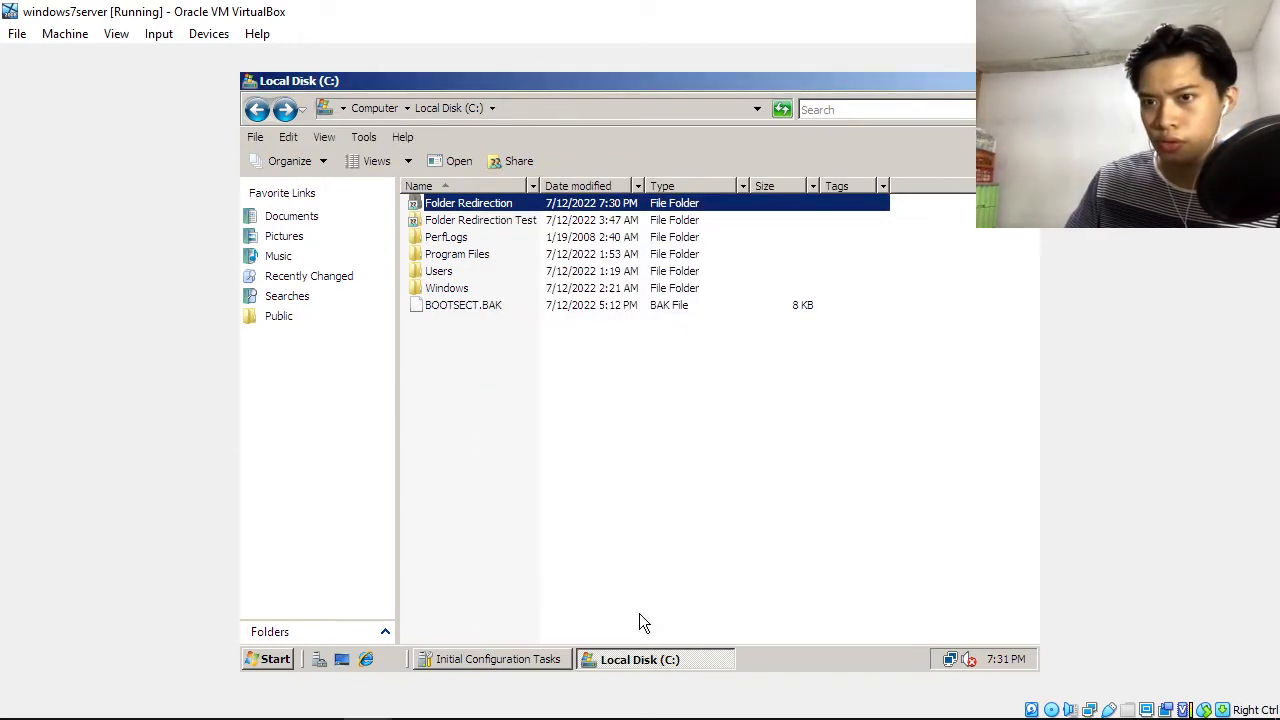
{"action": "right_click", "coordinate": [511, 208]}
{"action": "left_click", "coordinate": [574, 433]}
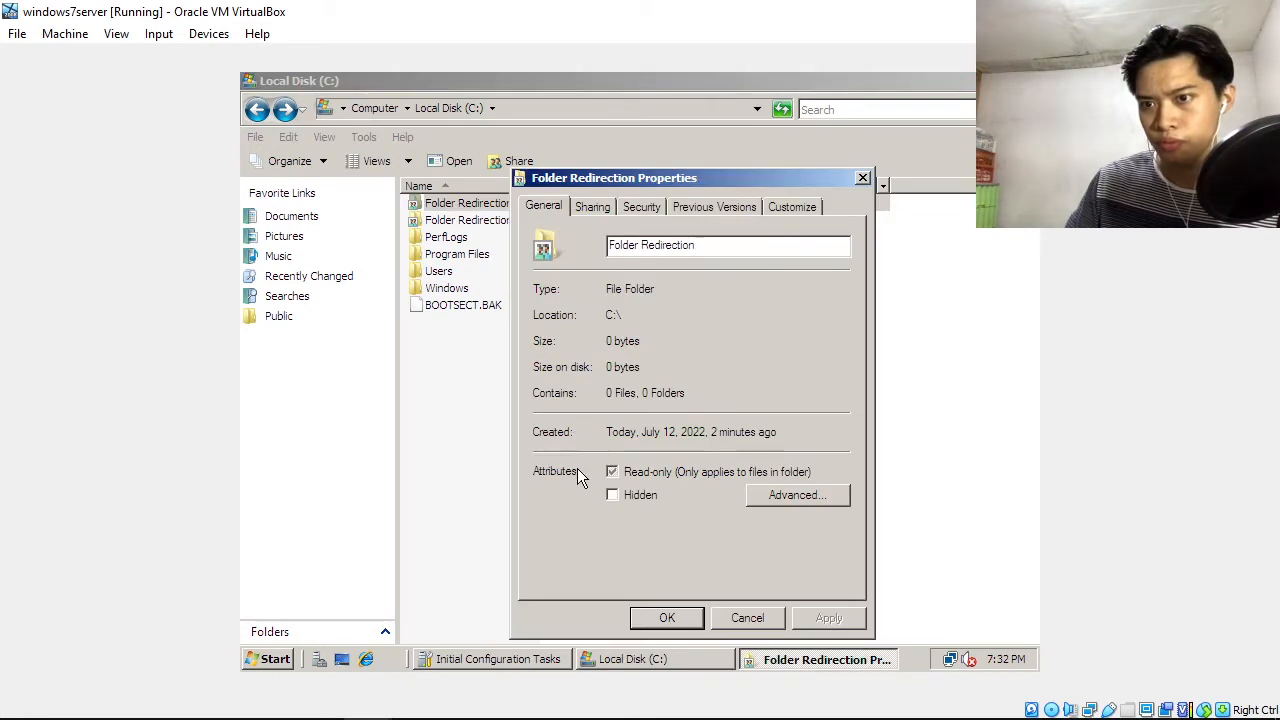
{"action": "left_click", "coordinate": [592, 206]}
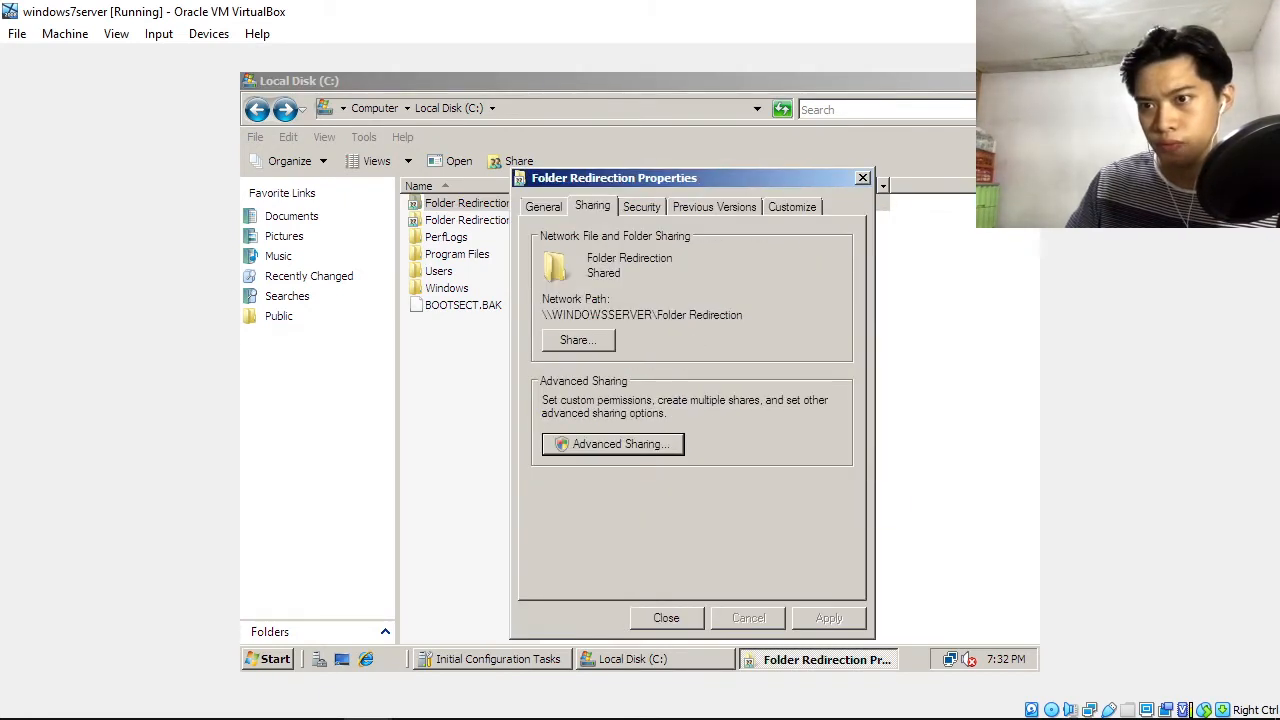
{"action": "left_click", "coordinate": [640, 208]}
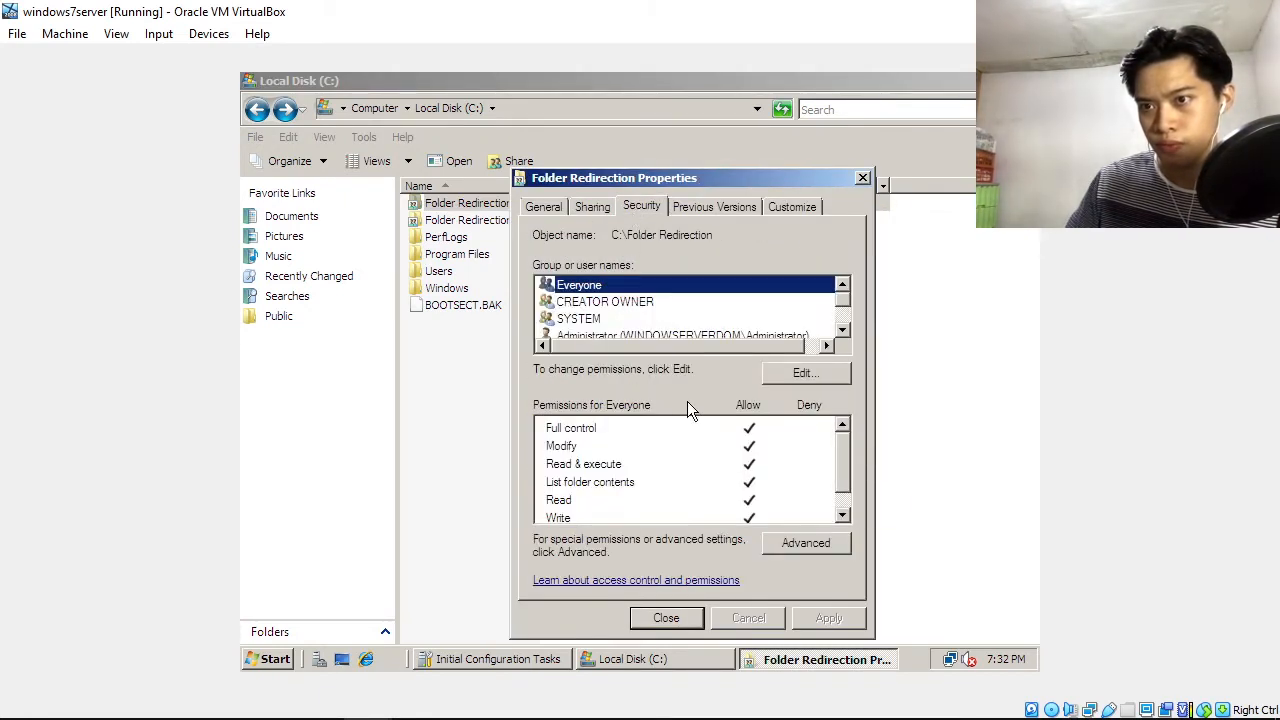
{"action": "scroll", "coordinate": [759, 449], "scroll_direction": "down", "scroll_amount": 3}
{"action": "scroll", "coordinate": [636, 280], "scroll_direction": "up", "scroll_amount": 3}
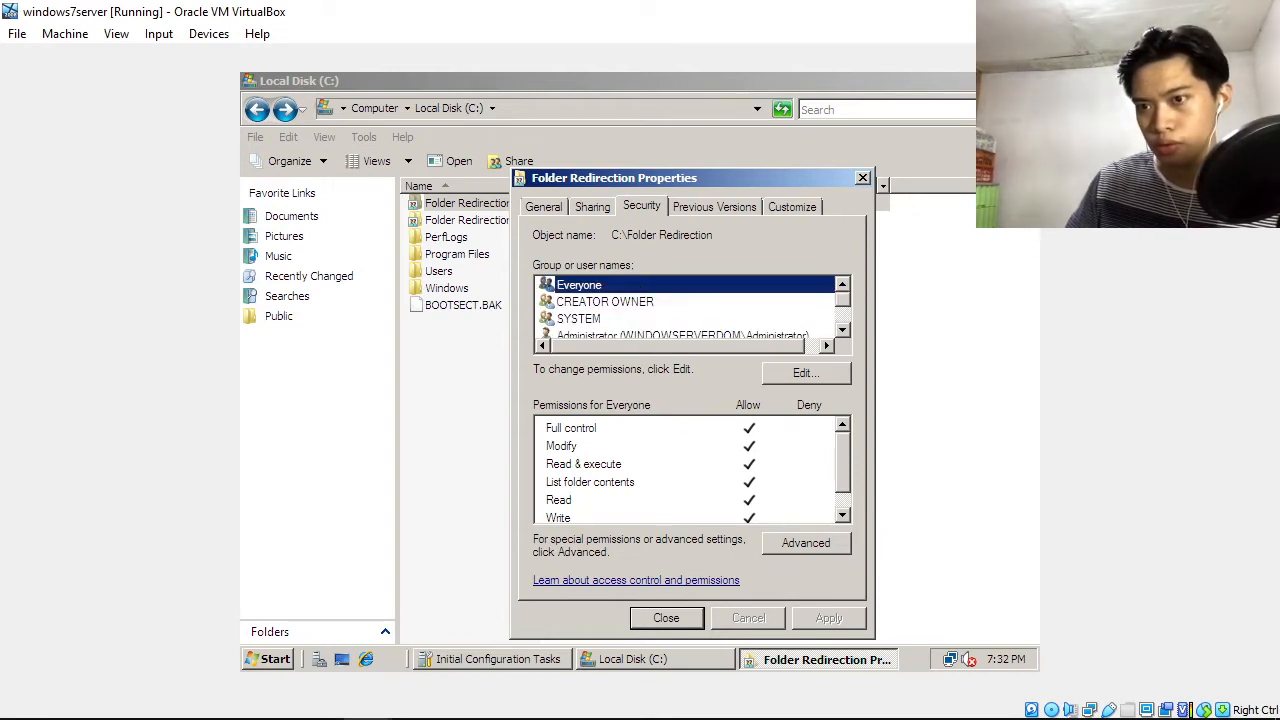
{"action": "scroll", "coordinate": [705, 462], "scroll_direction": "down", "scroll_amount": 3}
{"action": "scroll", "coordinate": [740, 470], "scroll_direction": "up", "scroll_amount": 3}
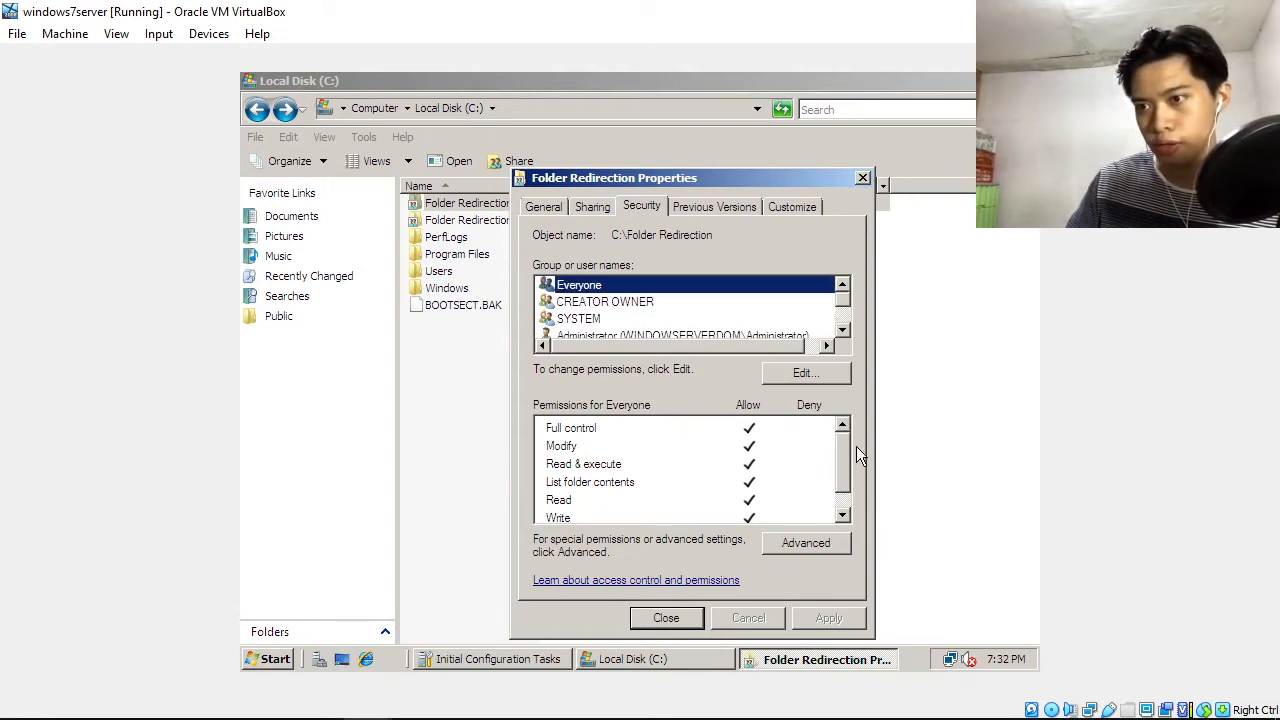
{"action": "scroll", "coordinate": [846, 465], "scroll_direction": "down", "scroll_amount": 1}
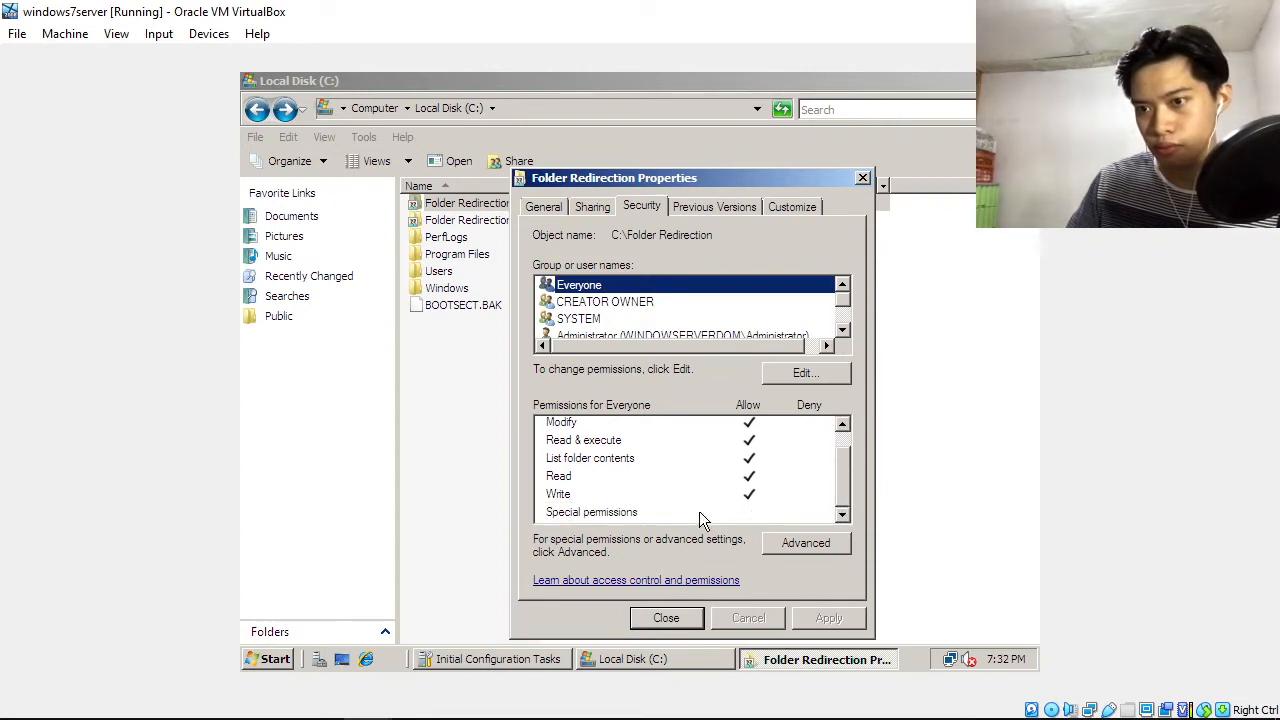
{"action": "left_click", "coordinate": [844, 476]}
{"action": "scroll", "coordinate": [843, 464], "scroll_direction": "up", "scroll_amount": 1}
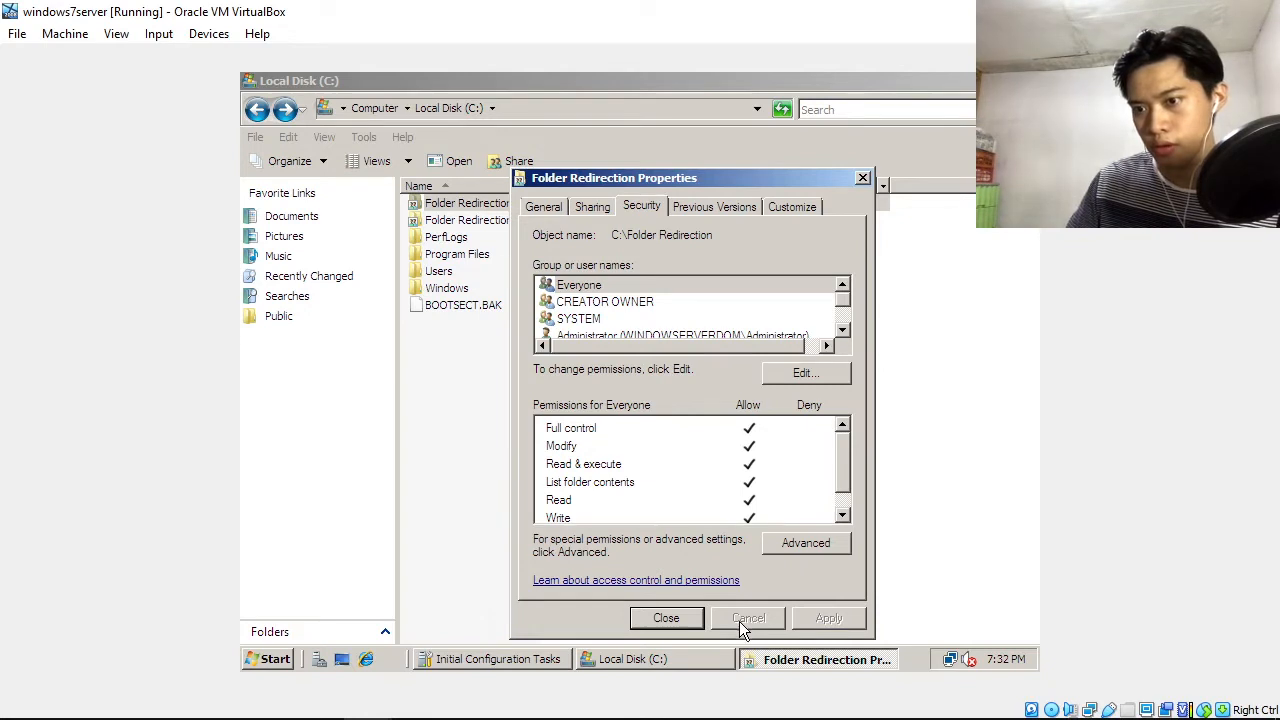
{"action": "left_click", "coordinate": [689, 620]}
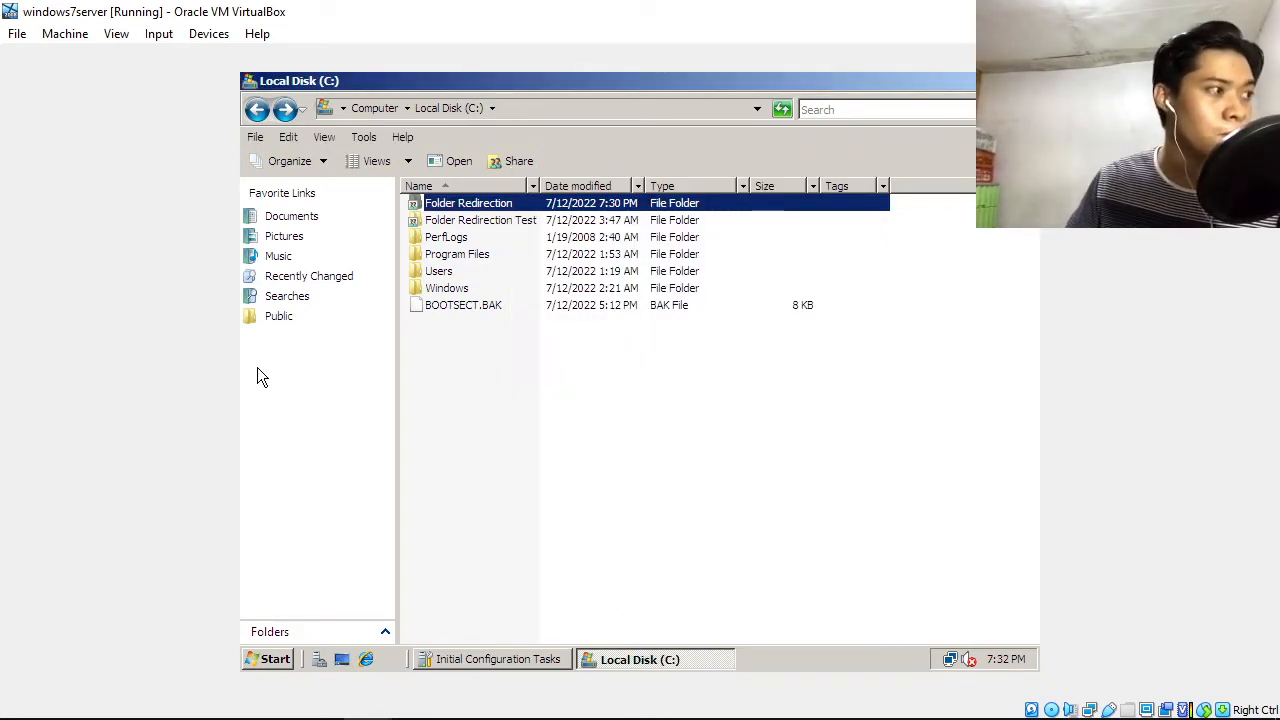
Open Server Manager on the server.
{"action": "left_click", "coordinate": [258, 662]}
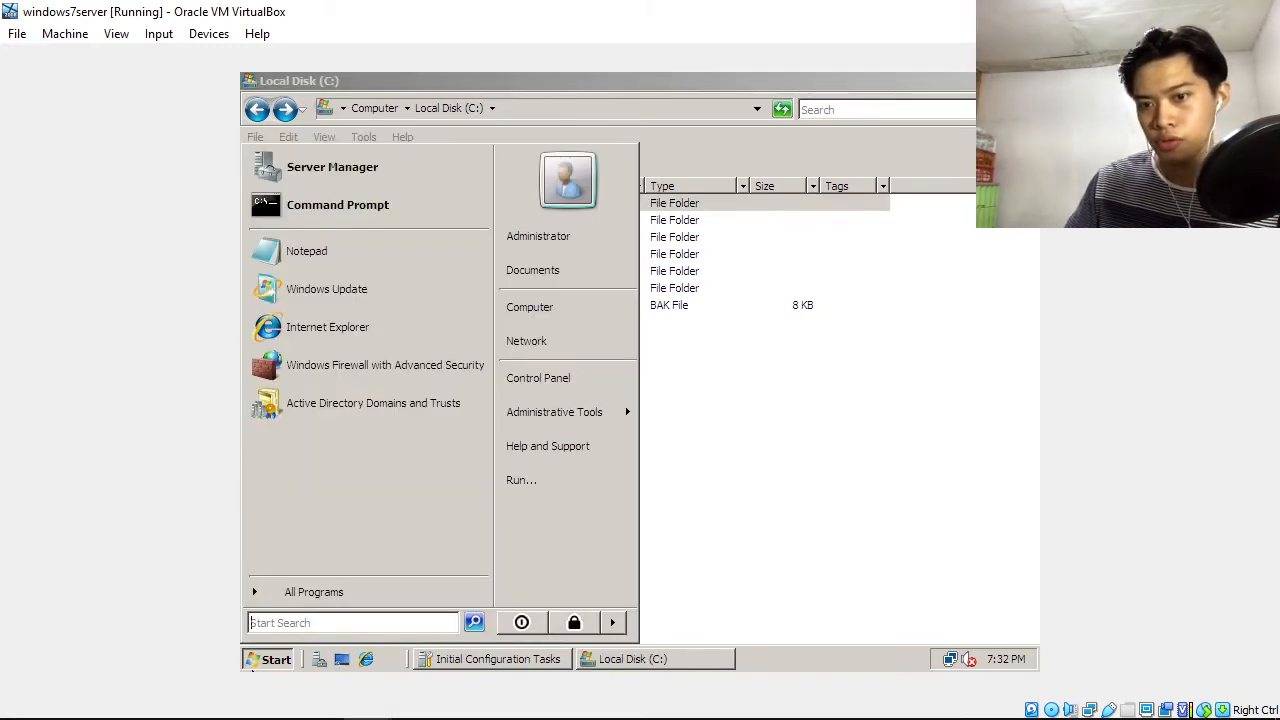
{"action": "mouse_move", "coordinate": [561, 426]}
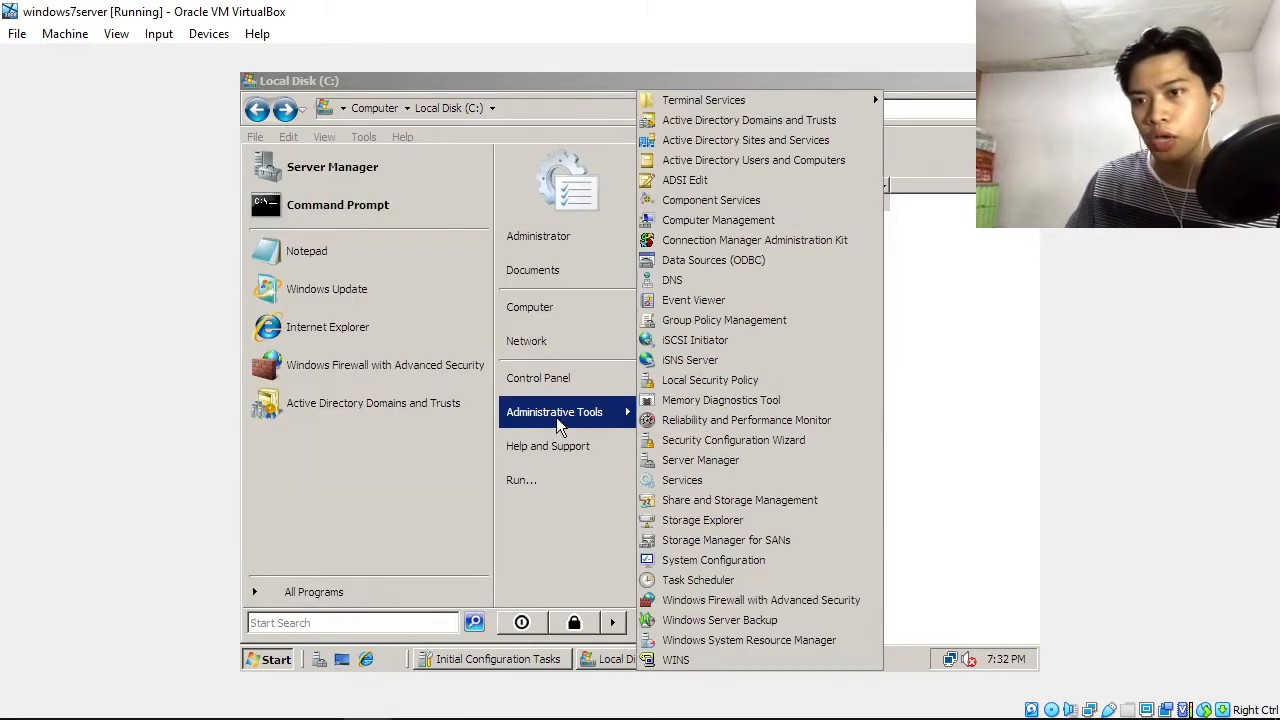
{"action": "left_click", "coordinate": [762, 461]}
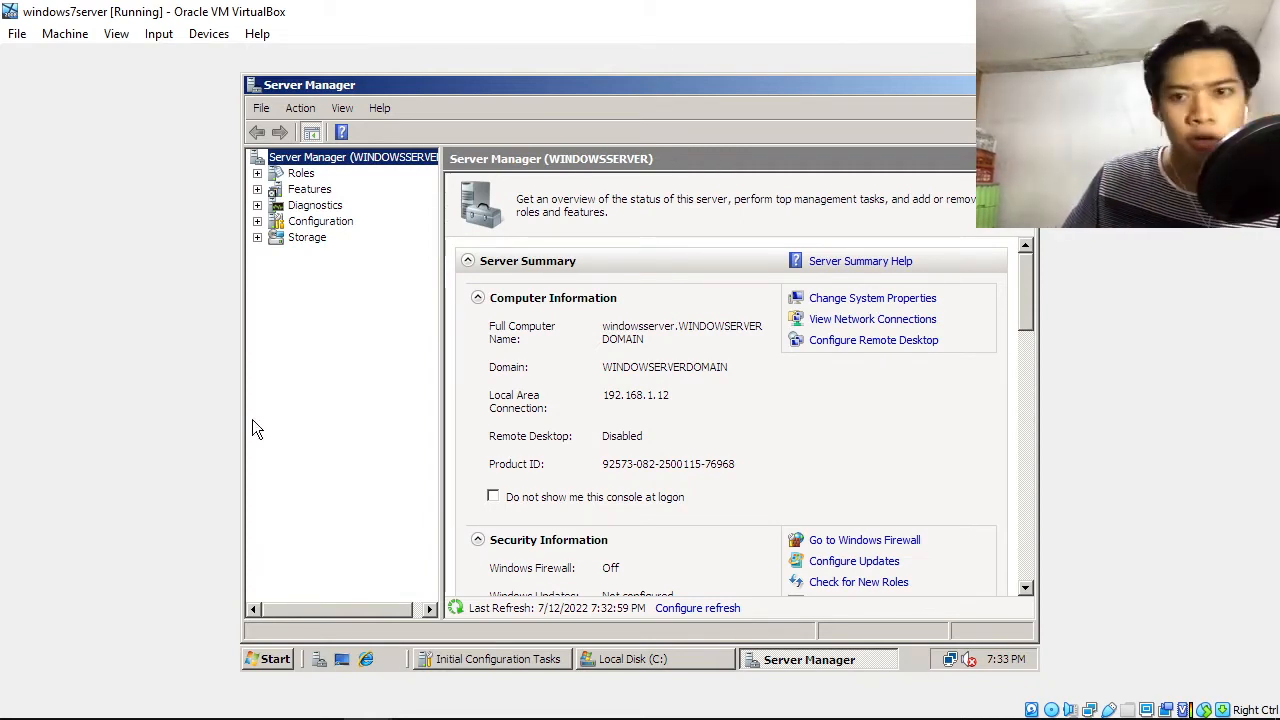
Expand Features, Group Policy Management and the forest's Domains in the console tree, and select WINDOWSERVERDOMAIN.
{"action": "left_click", "coordinate": [257, 189]}
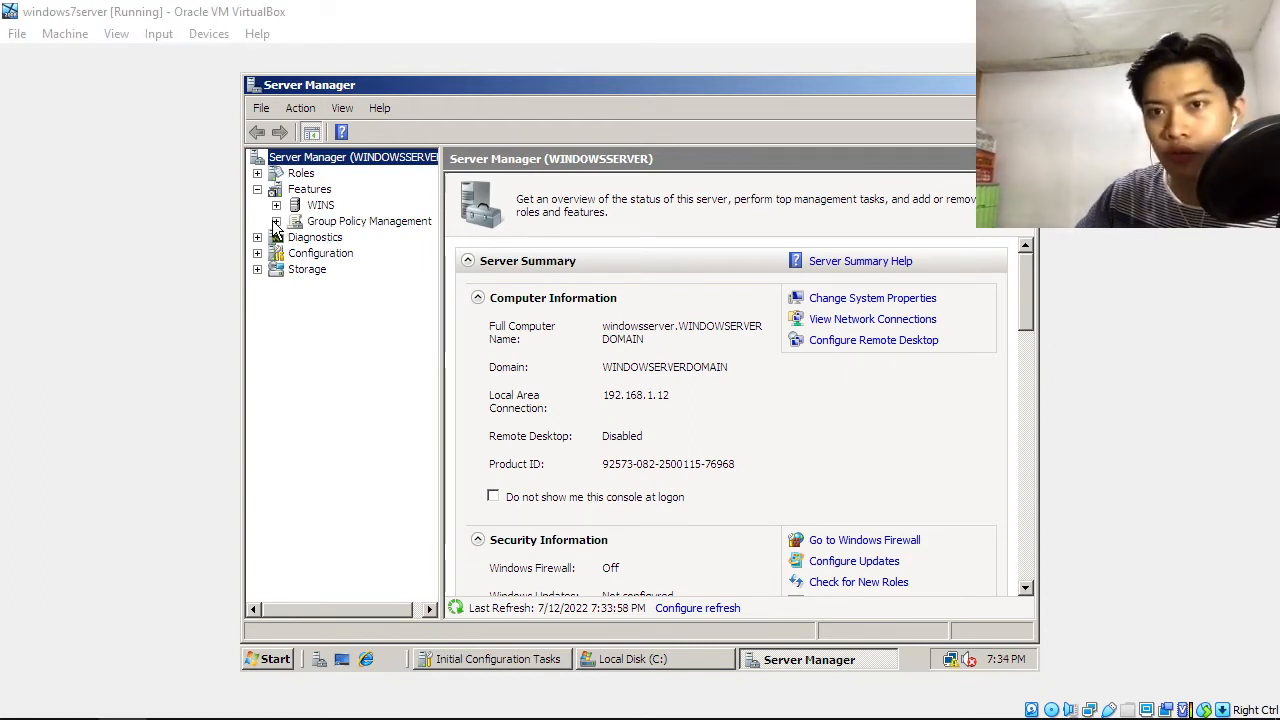
{"action": "left_click", "coordinate": [276, 221]}
{"action": "left_click_drag", "start_coordinate": [480, 560], "coordinate": [498, 563]}
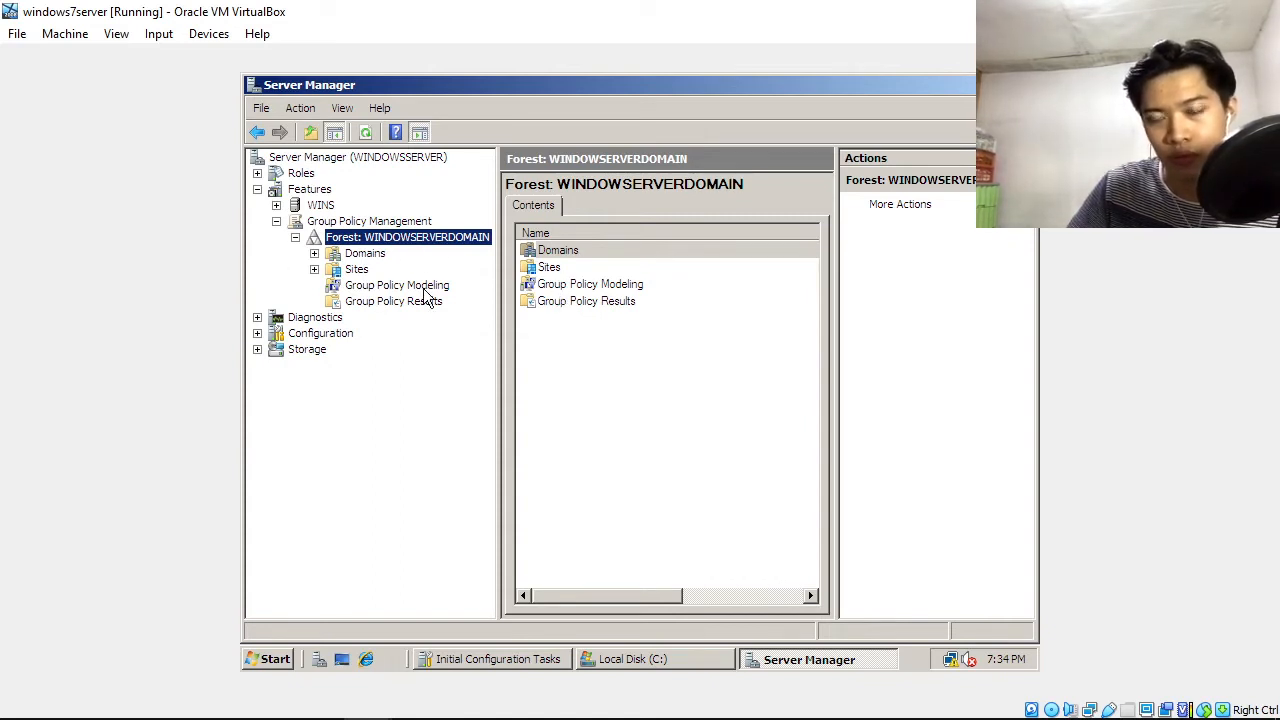
{"action": "left_click", "coordinate": [315, 254]}
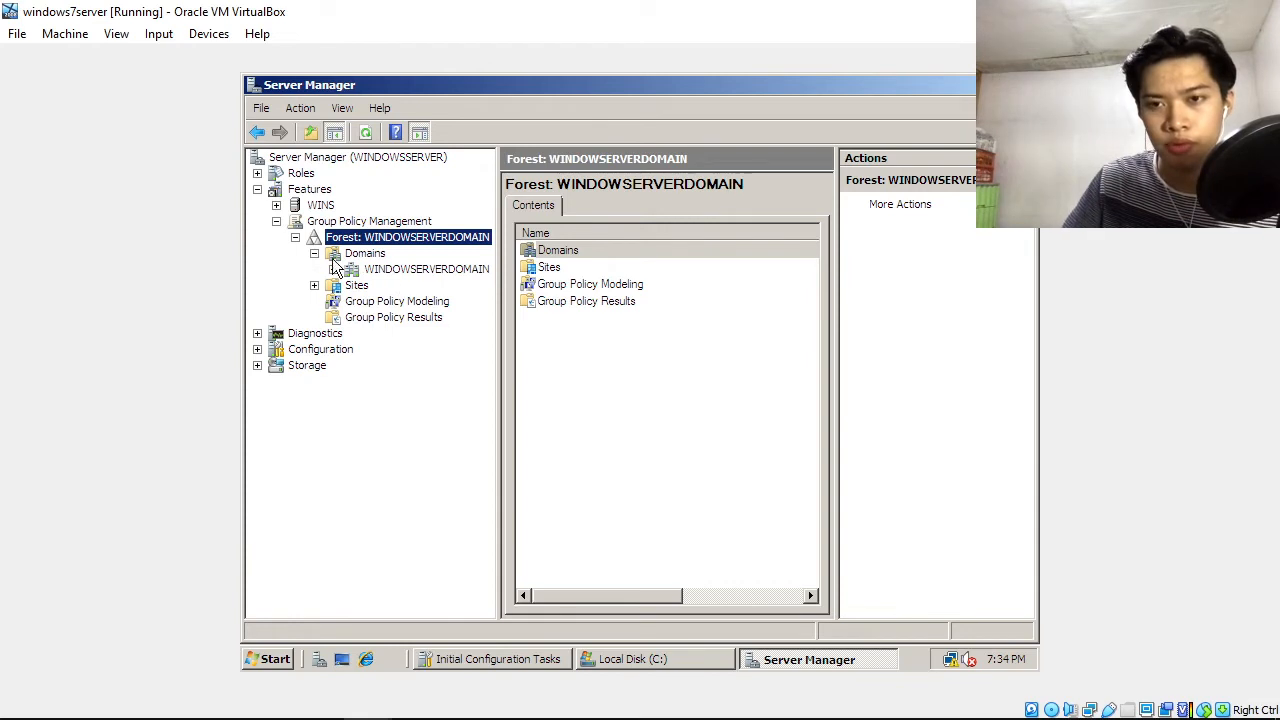
{"action": "left_click", "coordinate": [372, 270]}
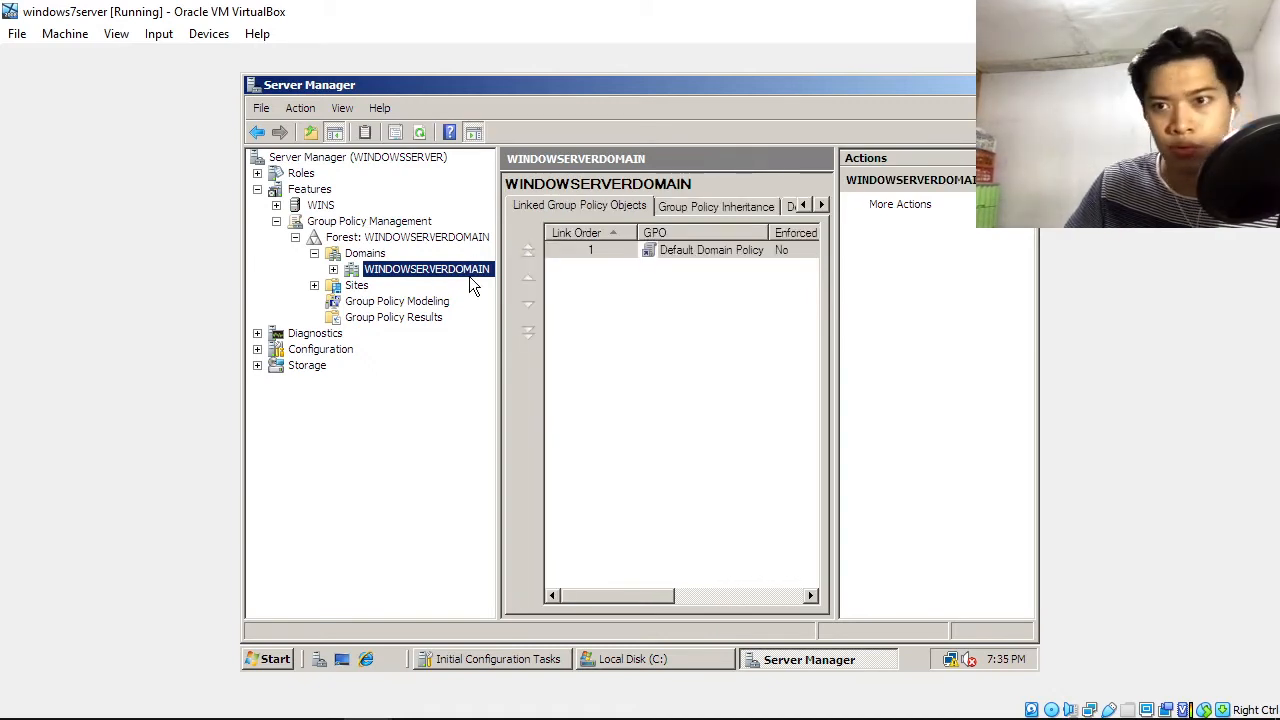
Create a GPO named "windowsserverdocs" linked to WINDOWSERVERDOMAIN, and select it under the domain.
{"action": "right_click", "coordinate": [475, 270]}
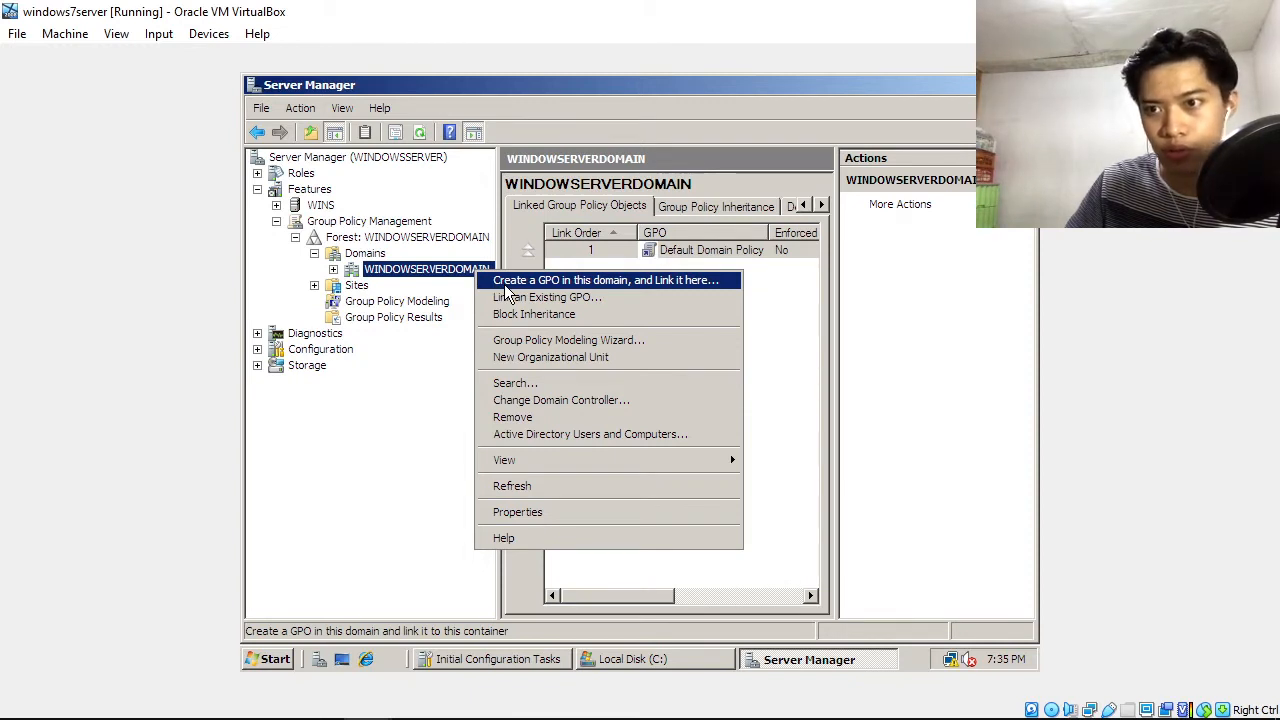
{"action": "left_click", "coordinate": [508, 282]}
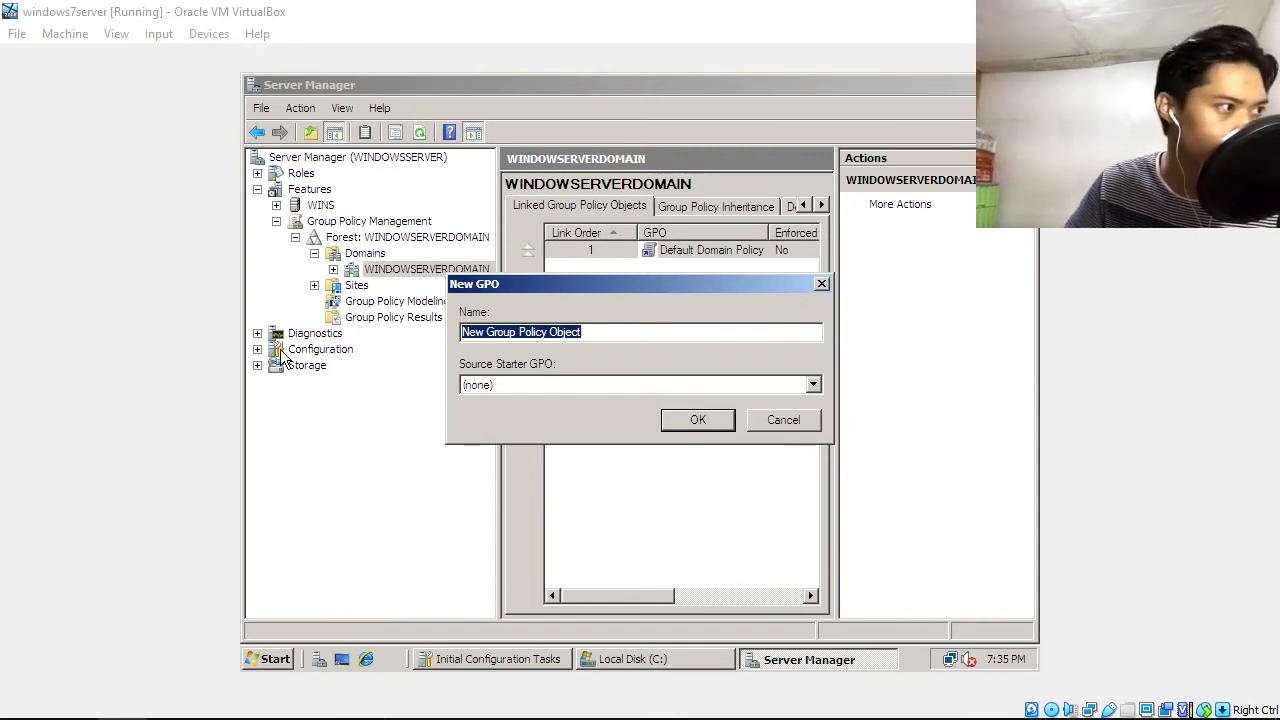
{"action": "left_click", "coordinate": [619, 333]}
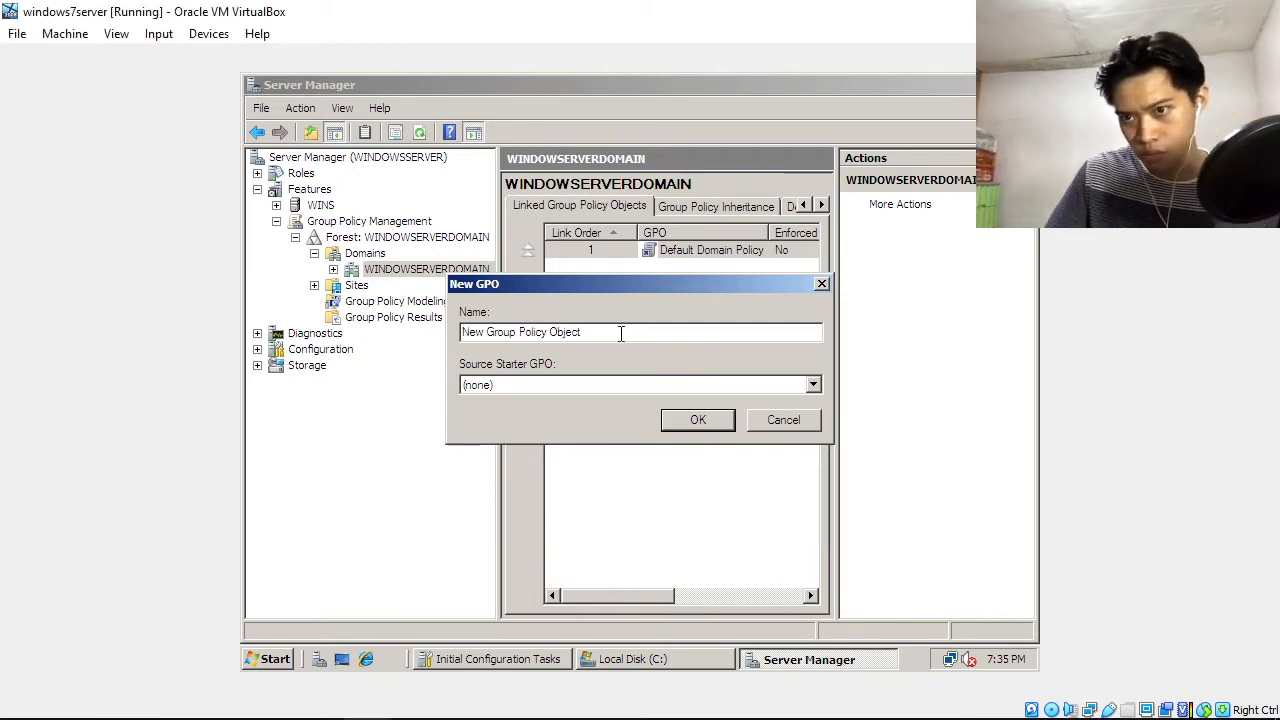
{"action": "left_click_drag", "start_coordinate": [620, 333], "coordinate": [455, 338]}
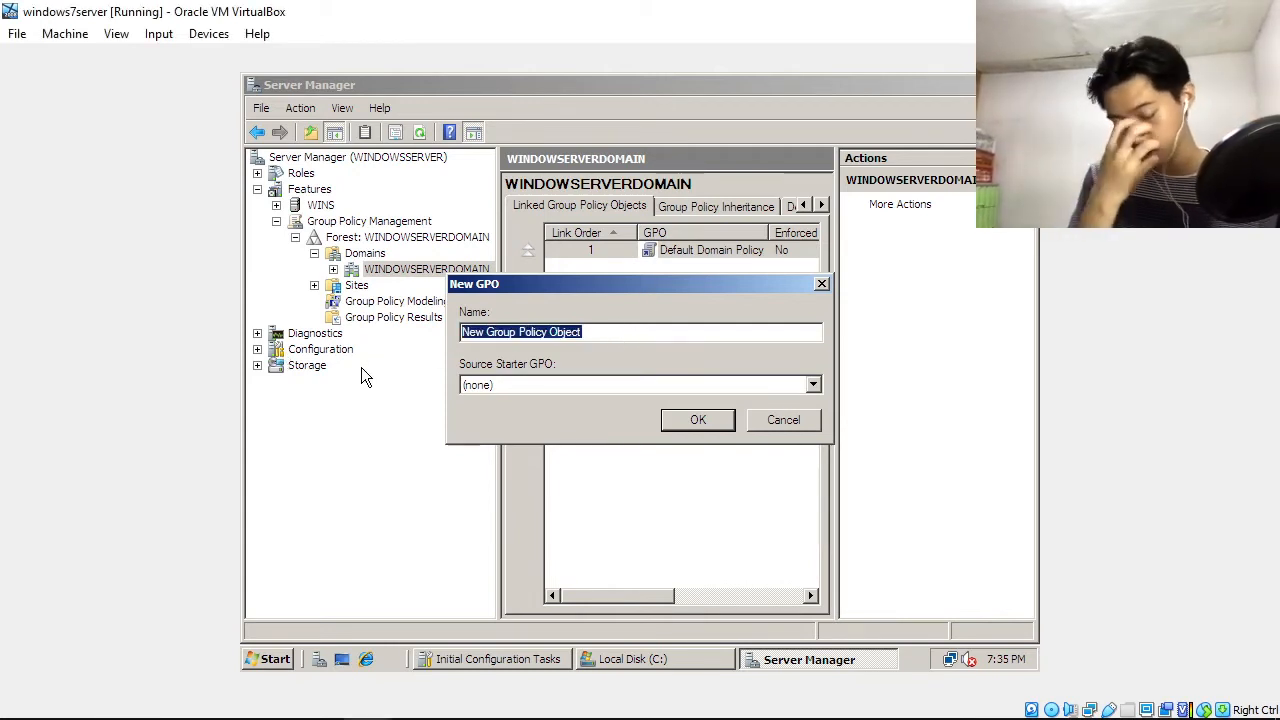
{"action": "type", "text": "win"}
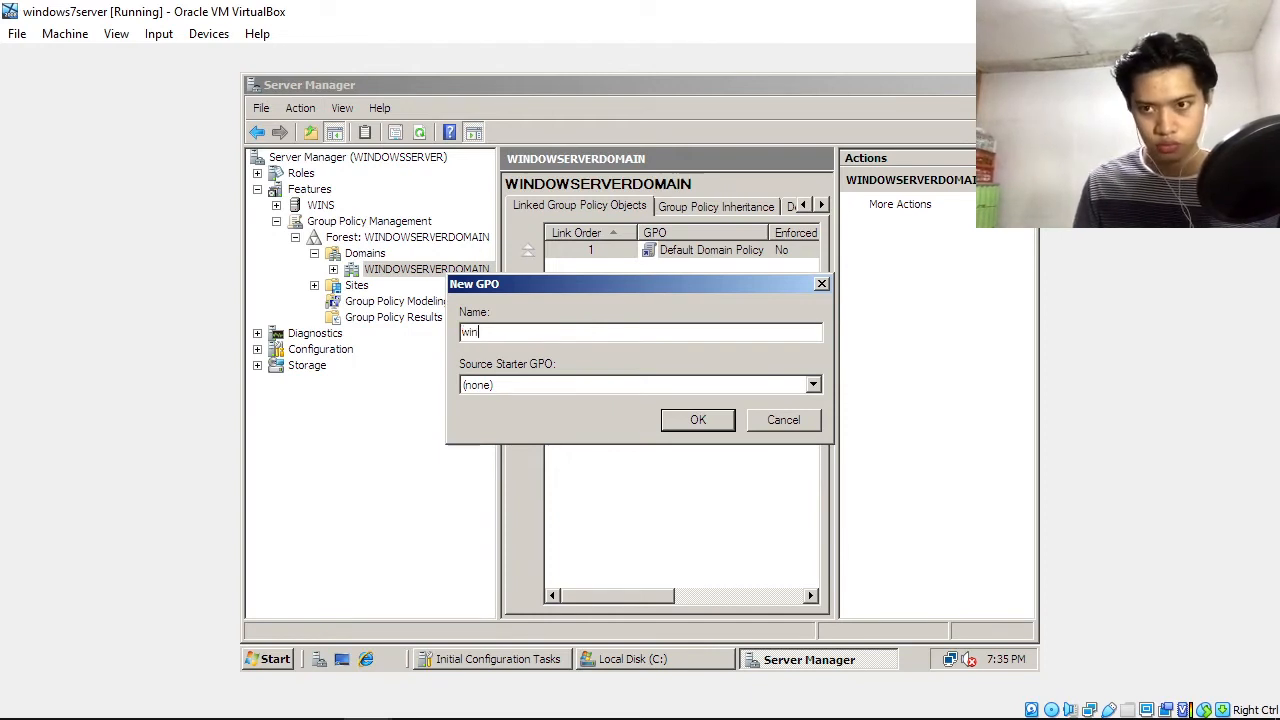
{"action": "type", "text": "dowsserver"}
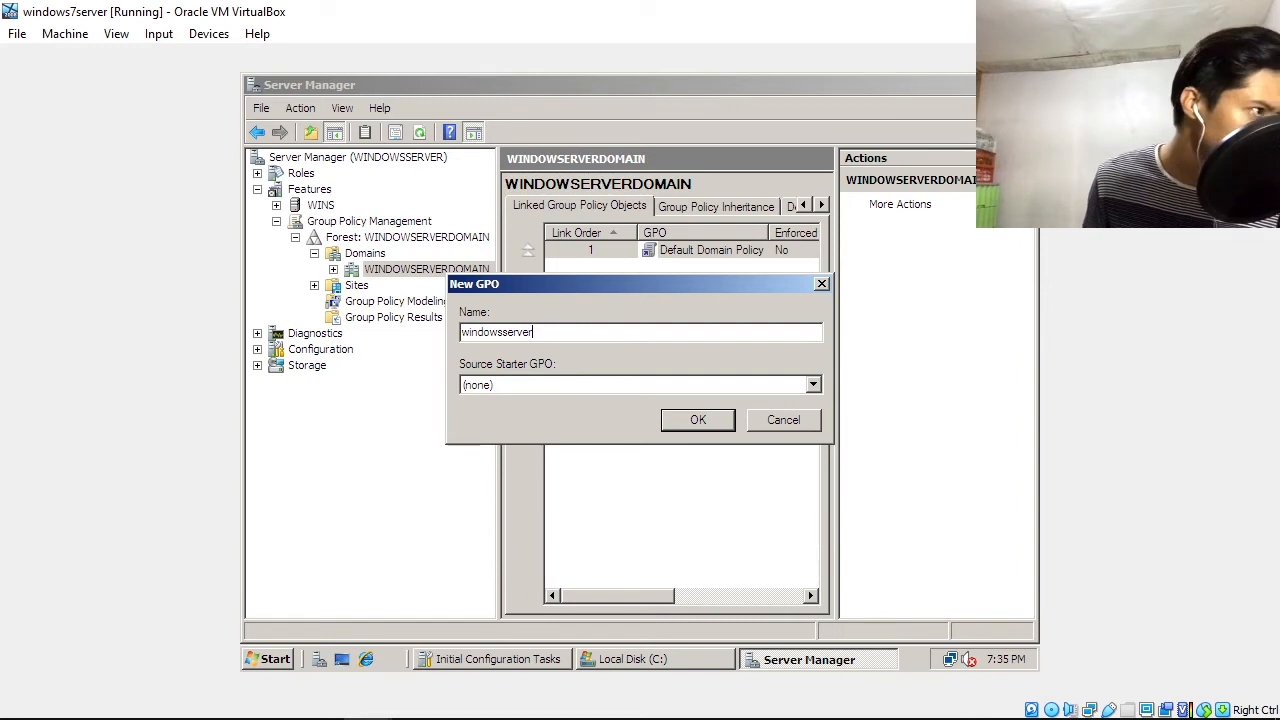
{"action": "type", "text": "docs"}
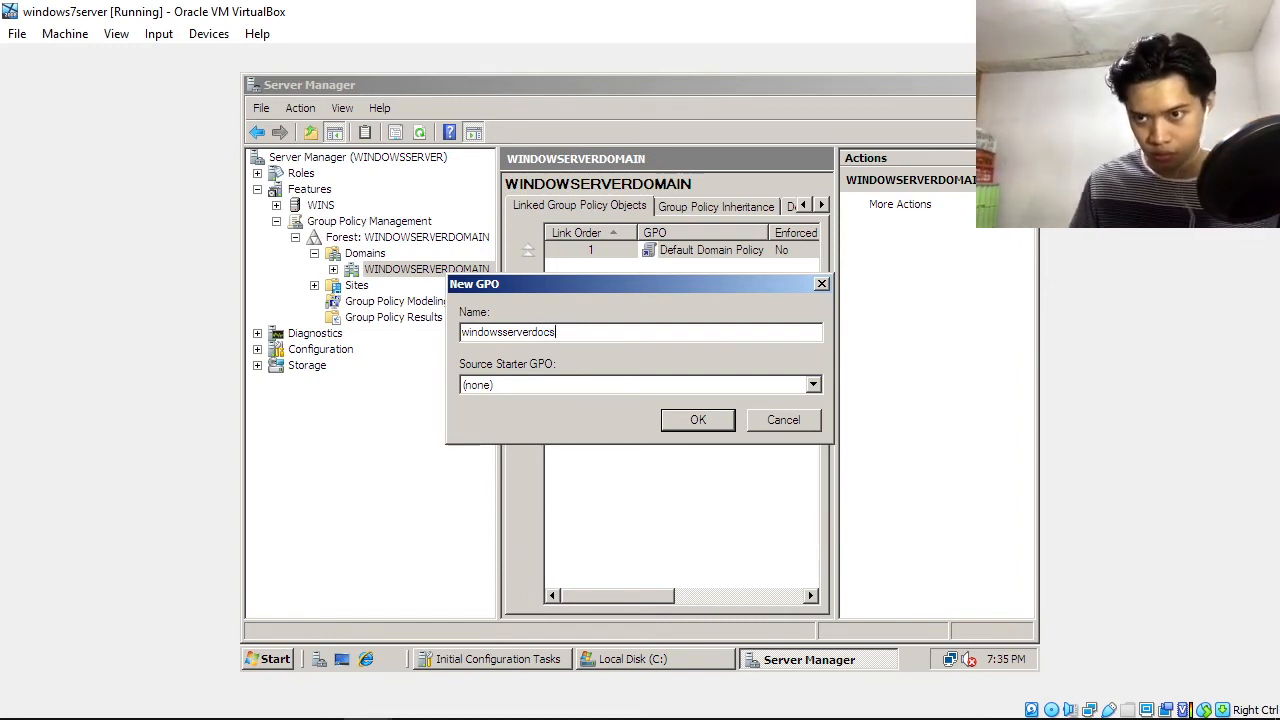
{"action": "left_click", "coordinate": [700, 421]}
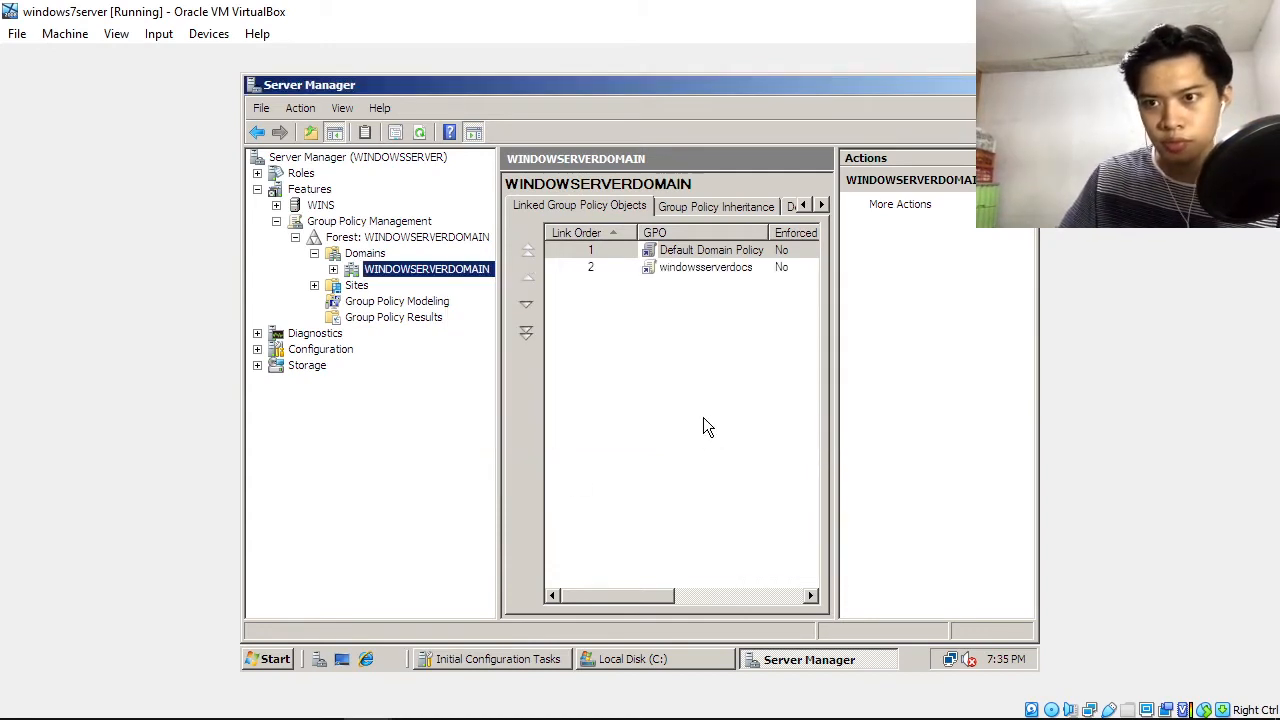
{"action": "left_click", "coordinate": [333, 269]}
{"action": "left_click", "coordinate": [410, 303]}
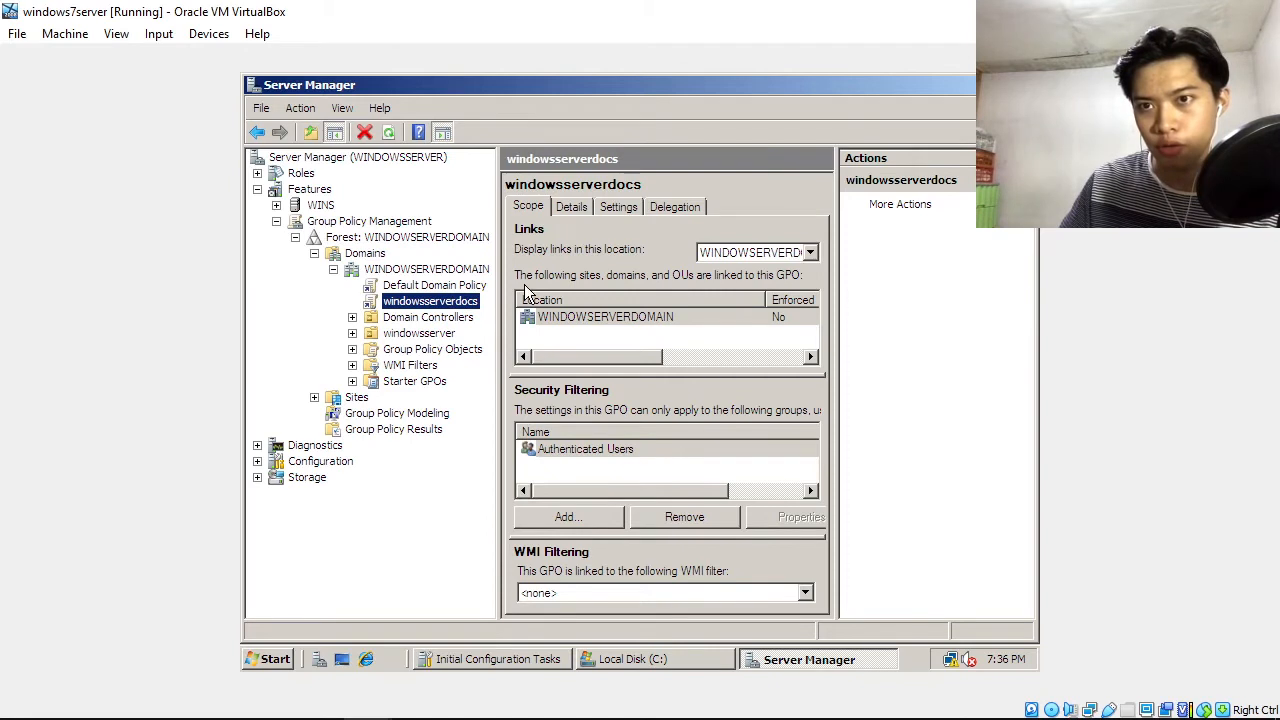
{"action": "left_click", "coordinate": [418, 273]}
{"action": "right_click", "coordinate": [420, 285]}
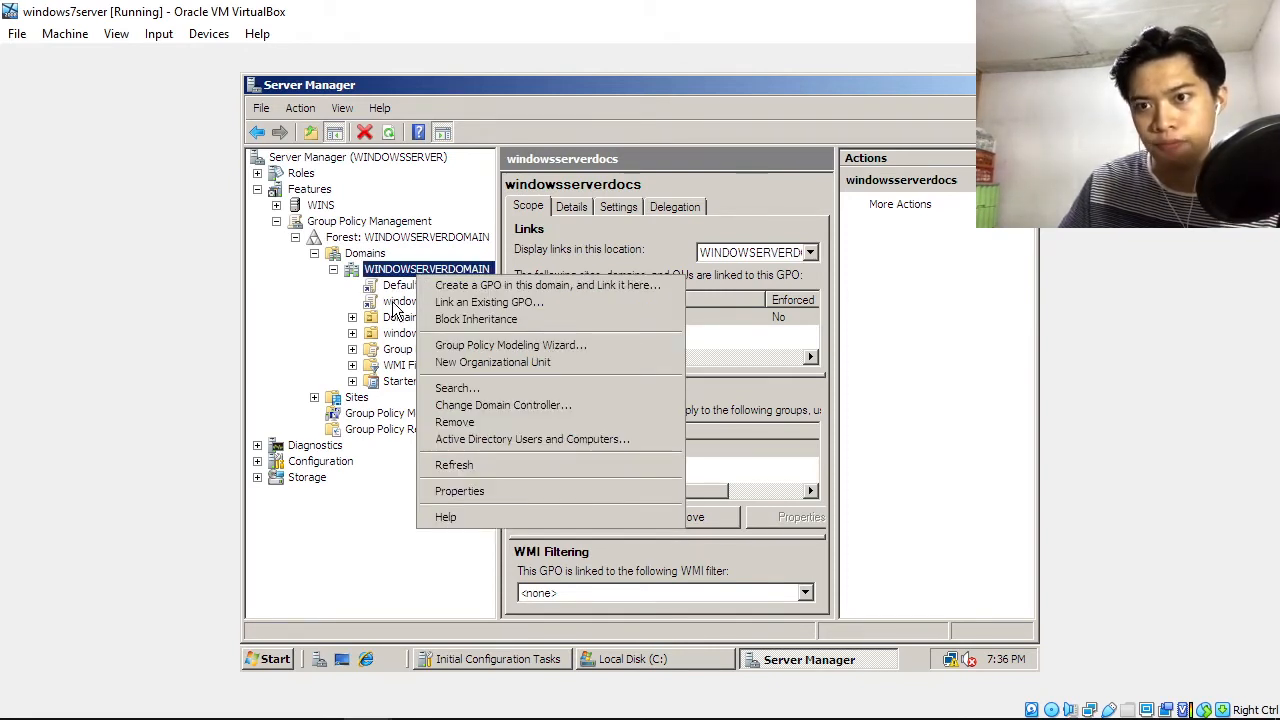
{"action": "left_click", "coordinate": [395, 305]}
{"action": "left_click", "coordinate": [395, 305]}
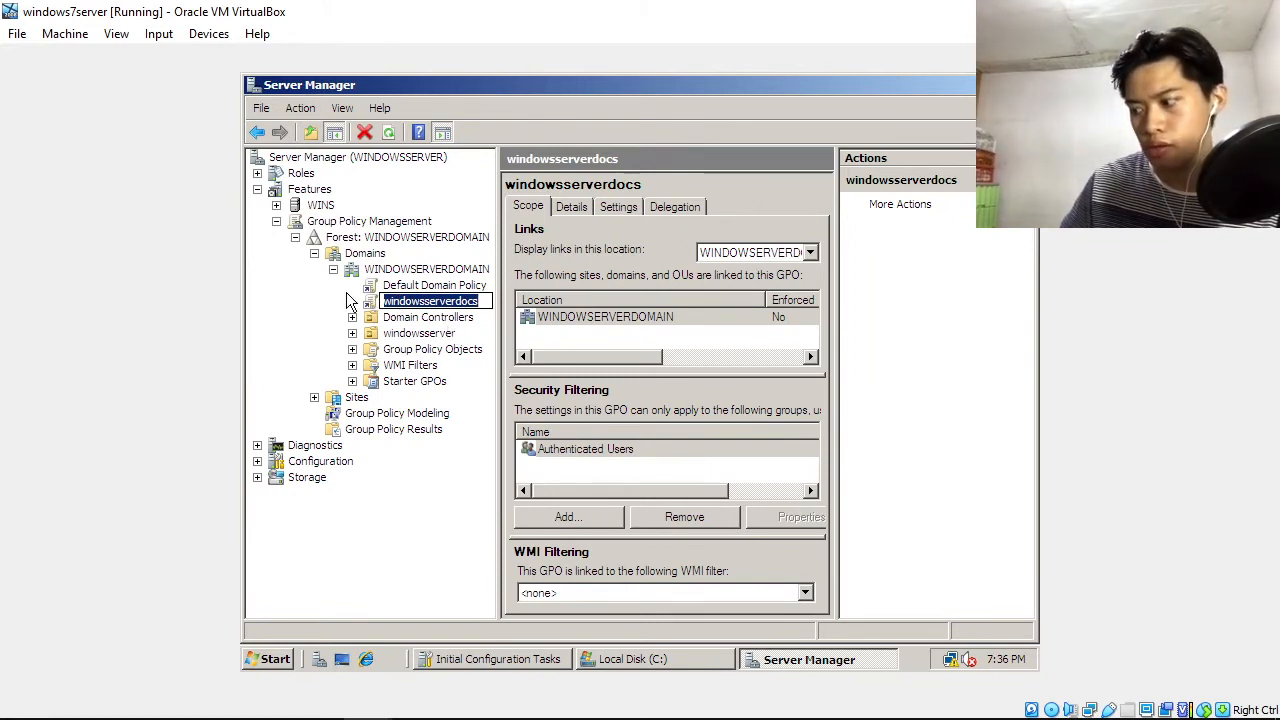
{"action": "key", "text": "Escape"}
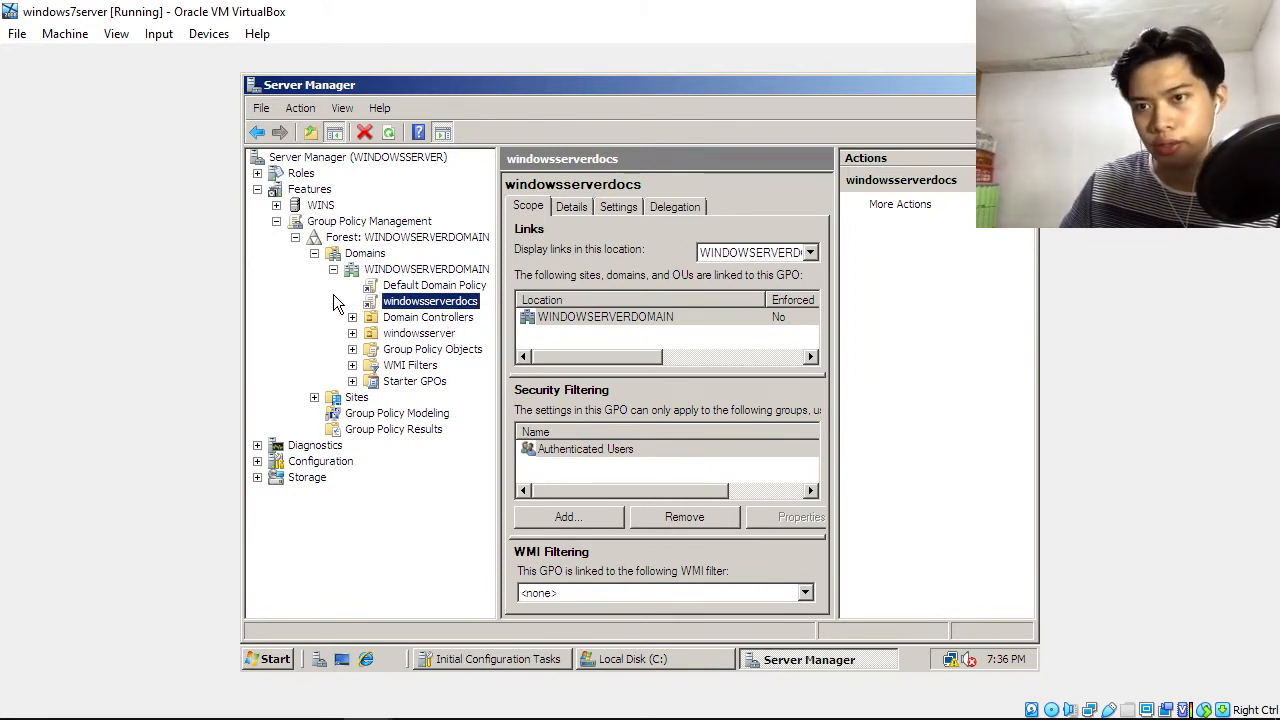
Open the windowsserverdocs GPO for editing and select Documents under User Configuration > Policies > Windows Settings > Folder Redirection.
{"action": "right_click", "coordinate": [413, 304]}
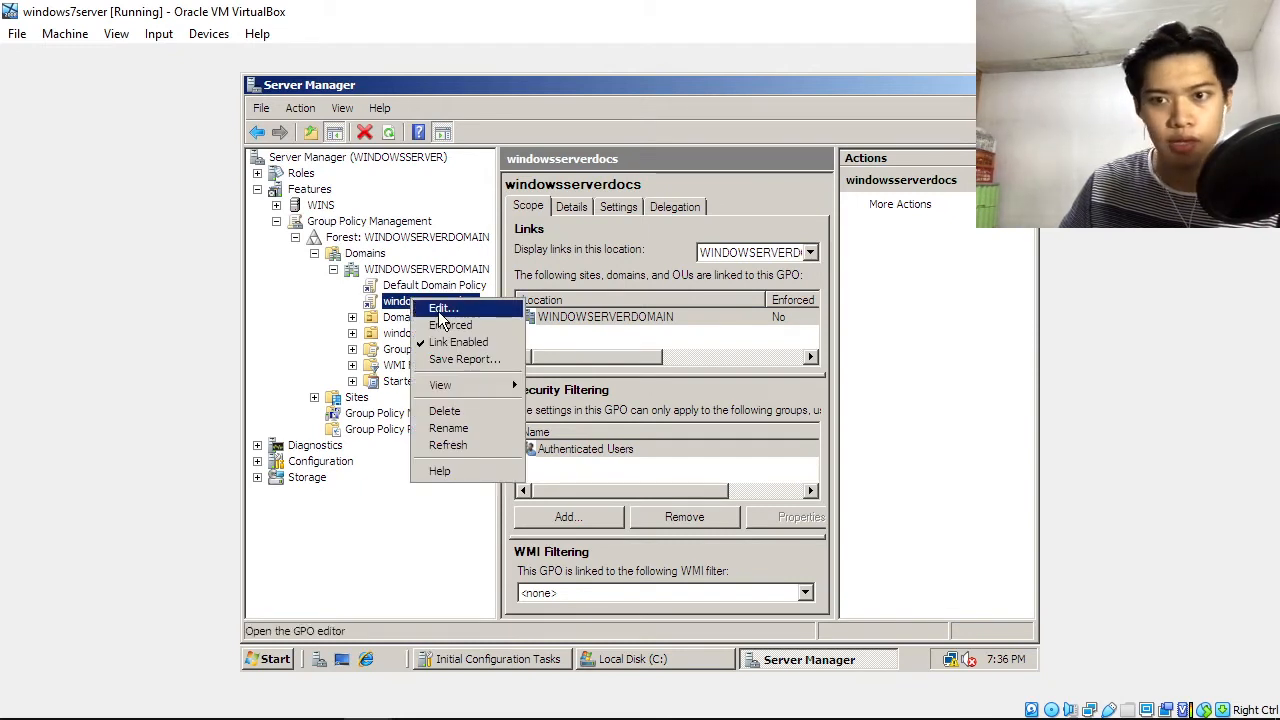
{"action": "left_click", "coordinate": [444, 310]}
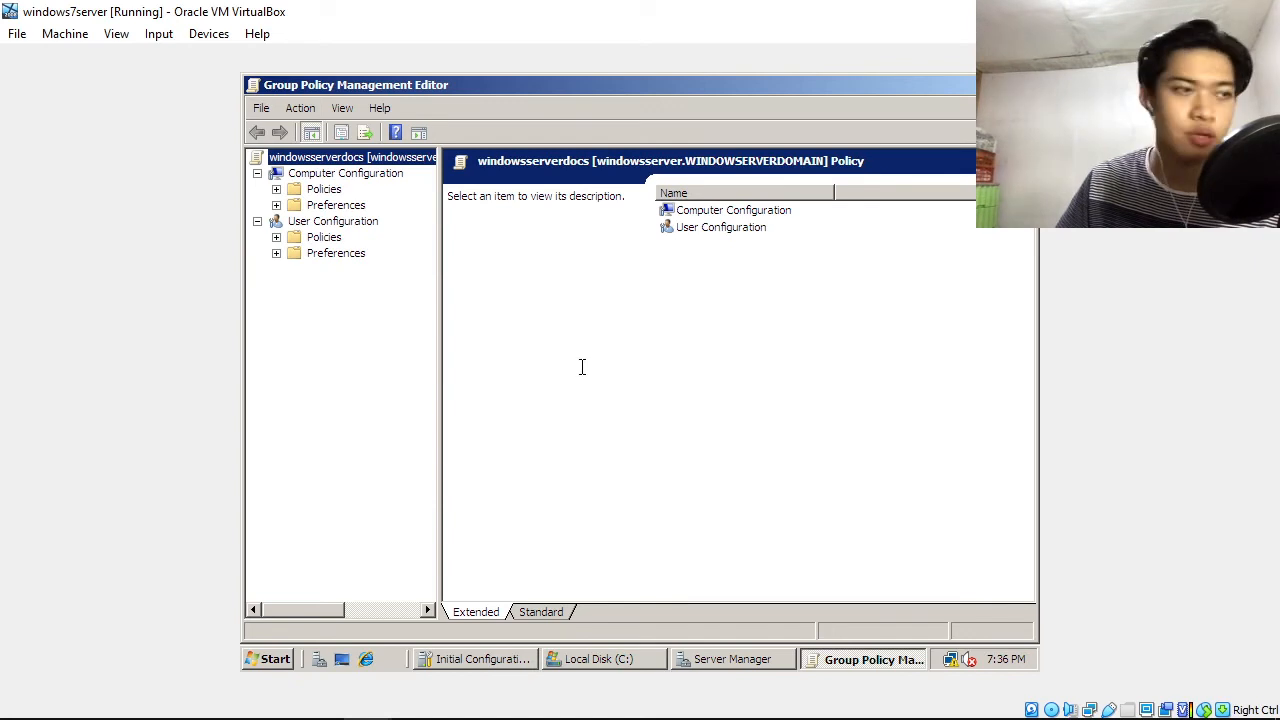
{"action": "left_click", "coordinate": [276, 237]}
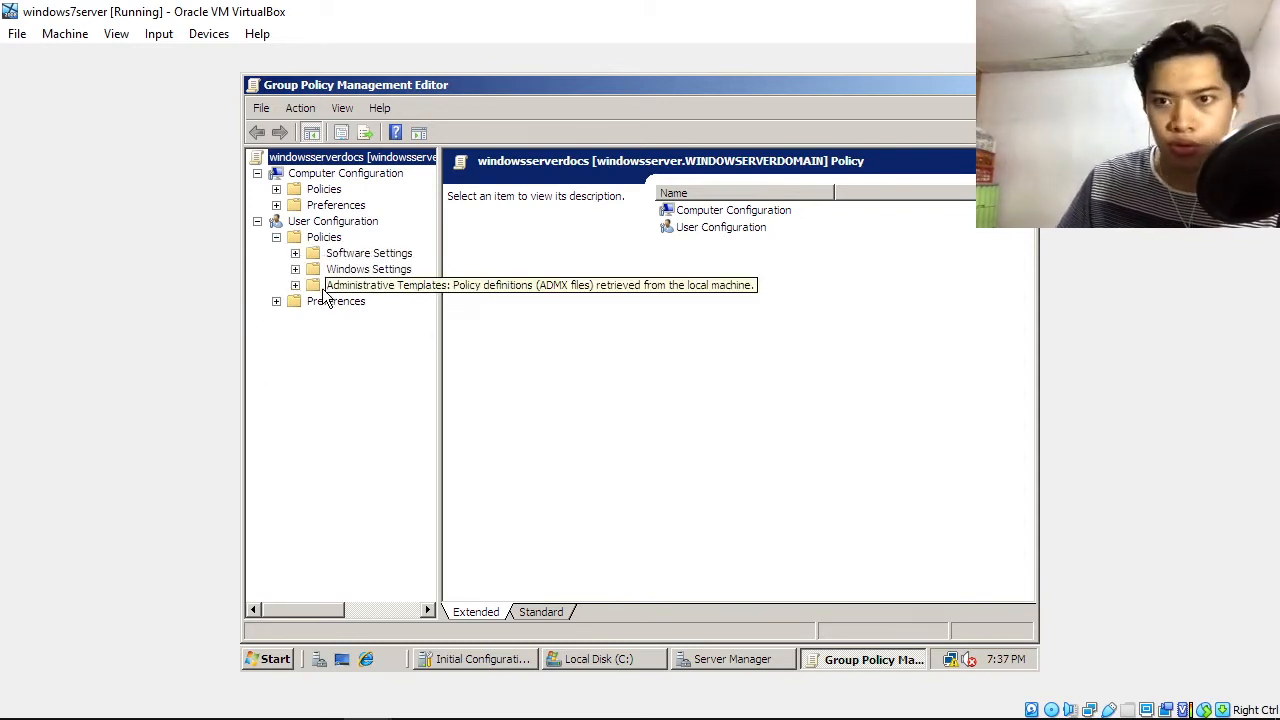
{"action": "left_click", "coordinate": [296, 268]}
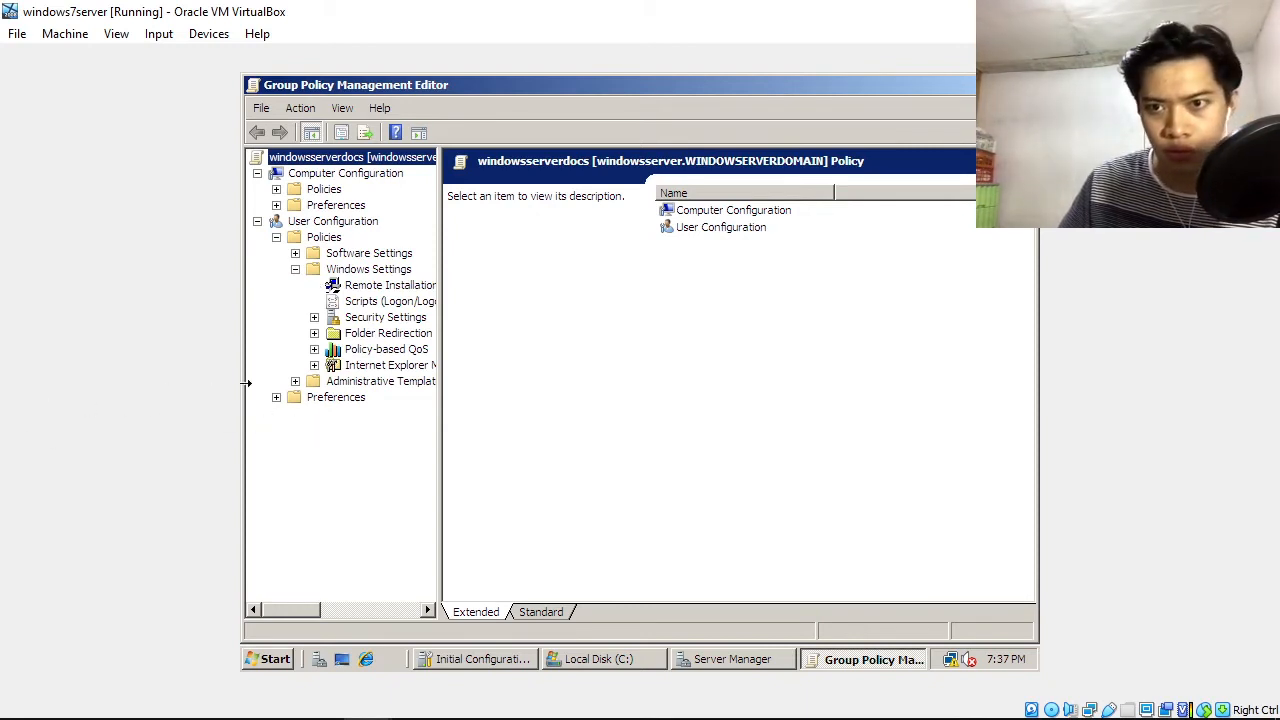
{"action": "left_click", "coordinate": [314, 333]}
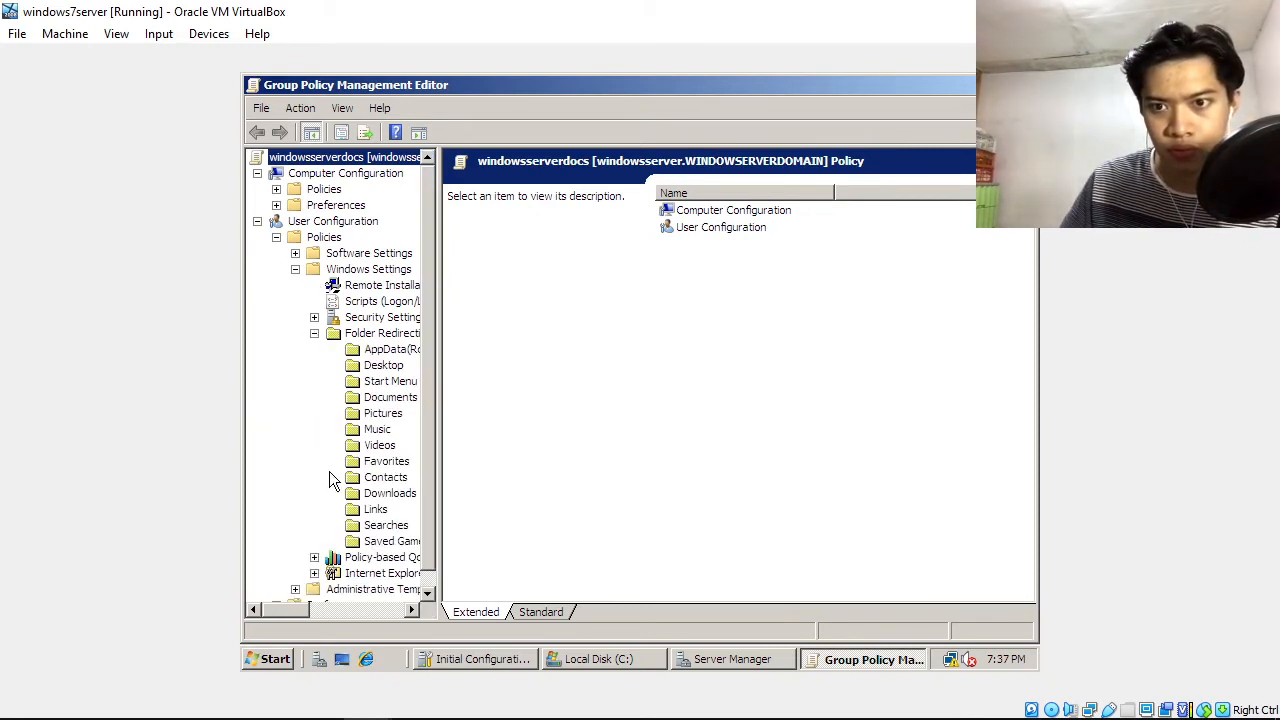
{"action": "left_click_drag", "start_coordinate": [294, 609], "coordinate": [311, 616]}
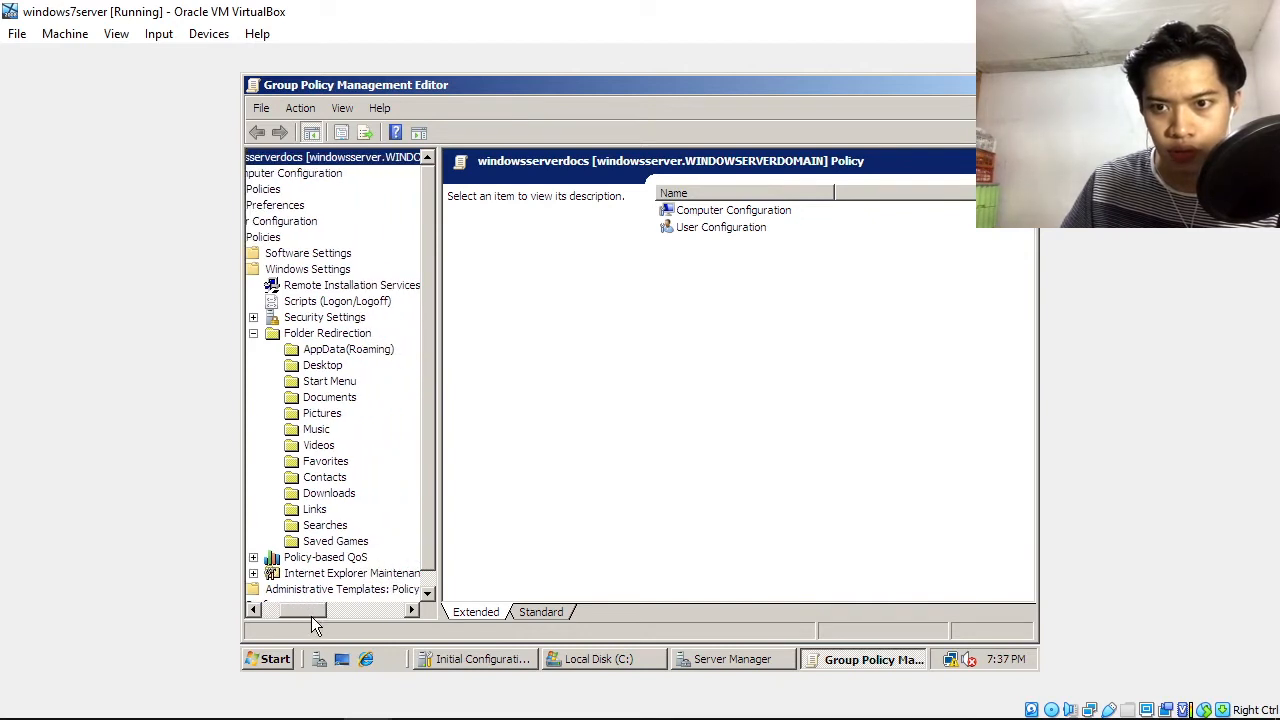
{"action": "left_click", "coordinate": [330, 400]}
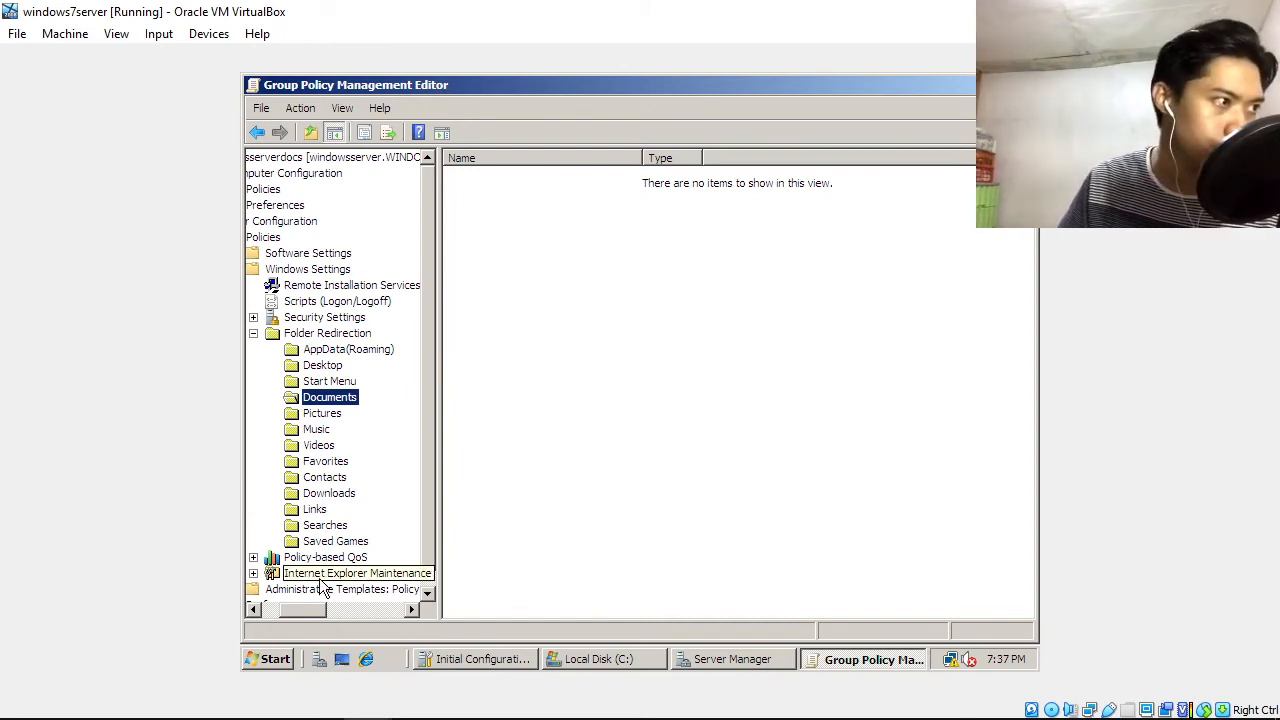
Open the Documents folder redirection properties and set the setting to Basic - Redirect everyone's folder to the same location.
{"action": "right_click", "coordinate": [350, 397]}
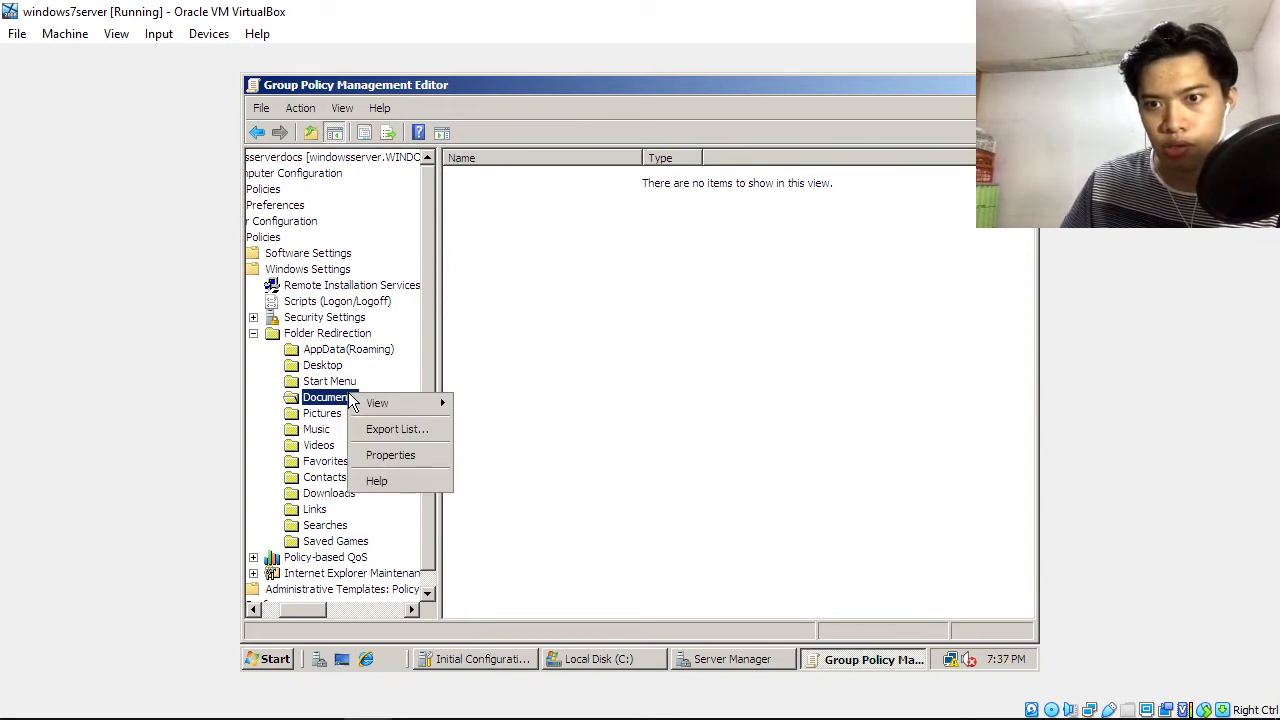
{"action": "left_click", "coordinate": [403, 461]}
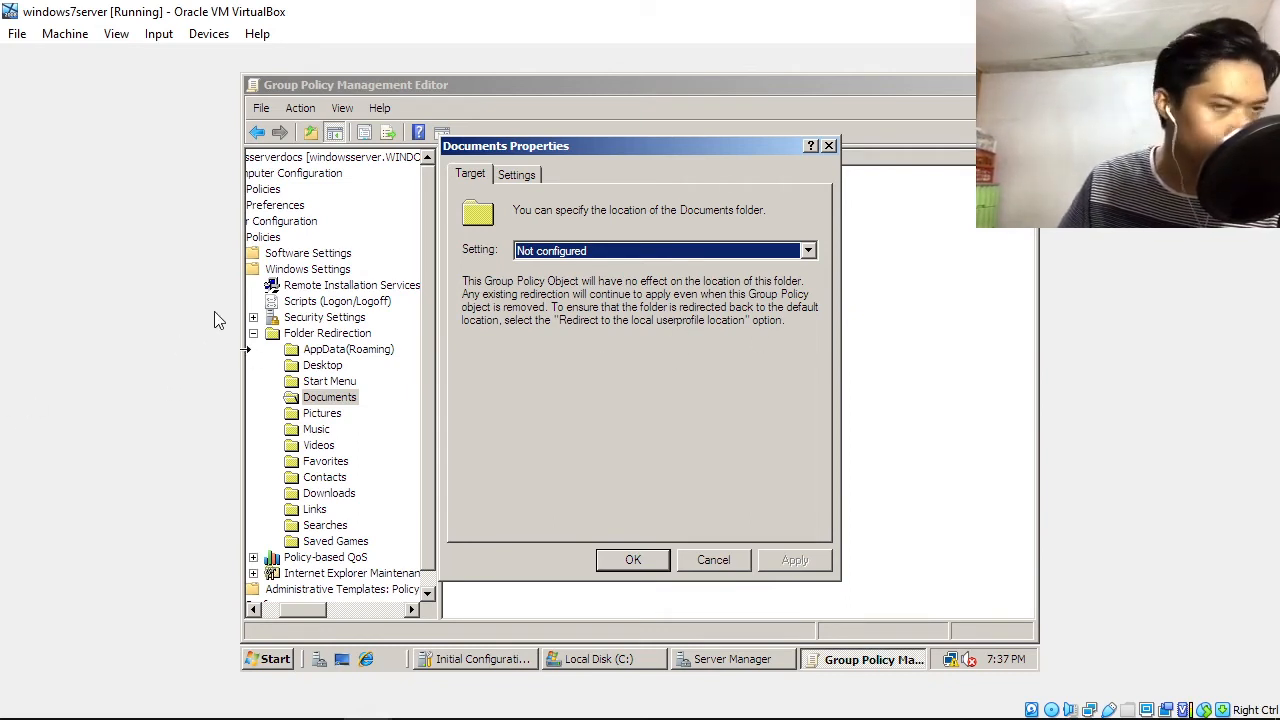
{"action": "left_click", "coordinate": [667, 252]}
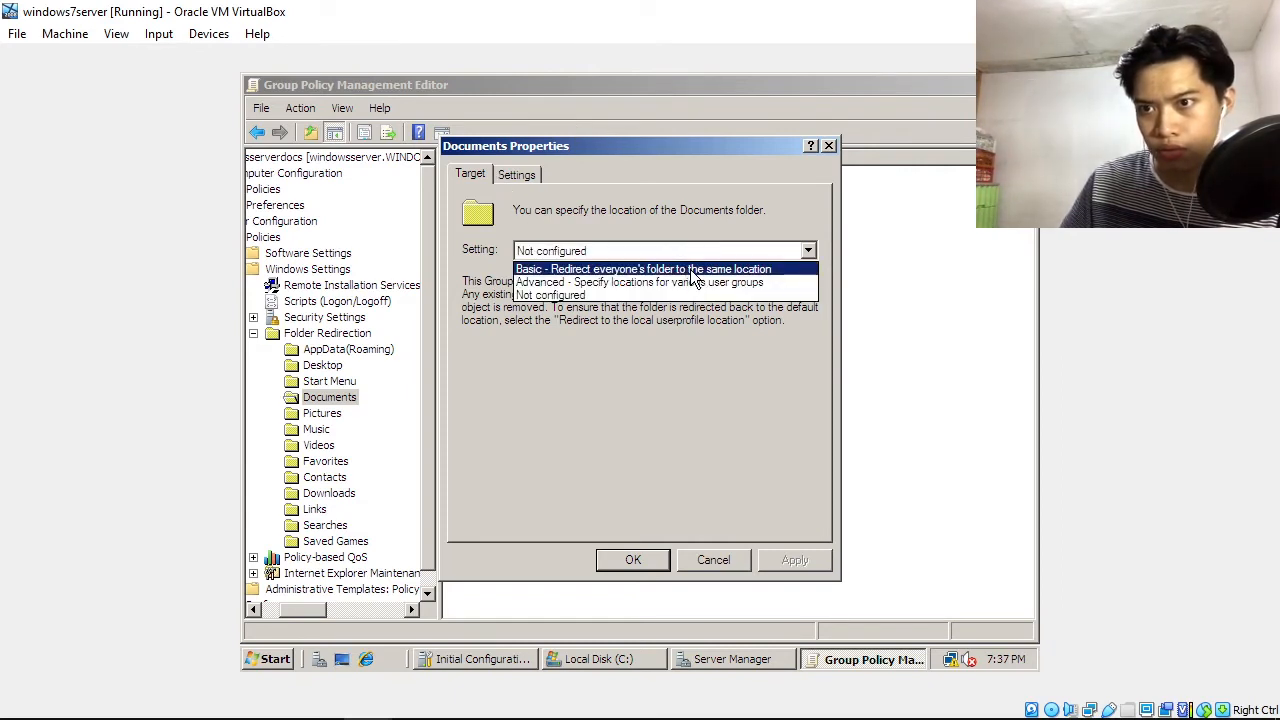
{"action": "left_click", "coordinate": [692, 270]}
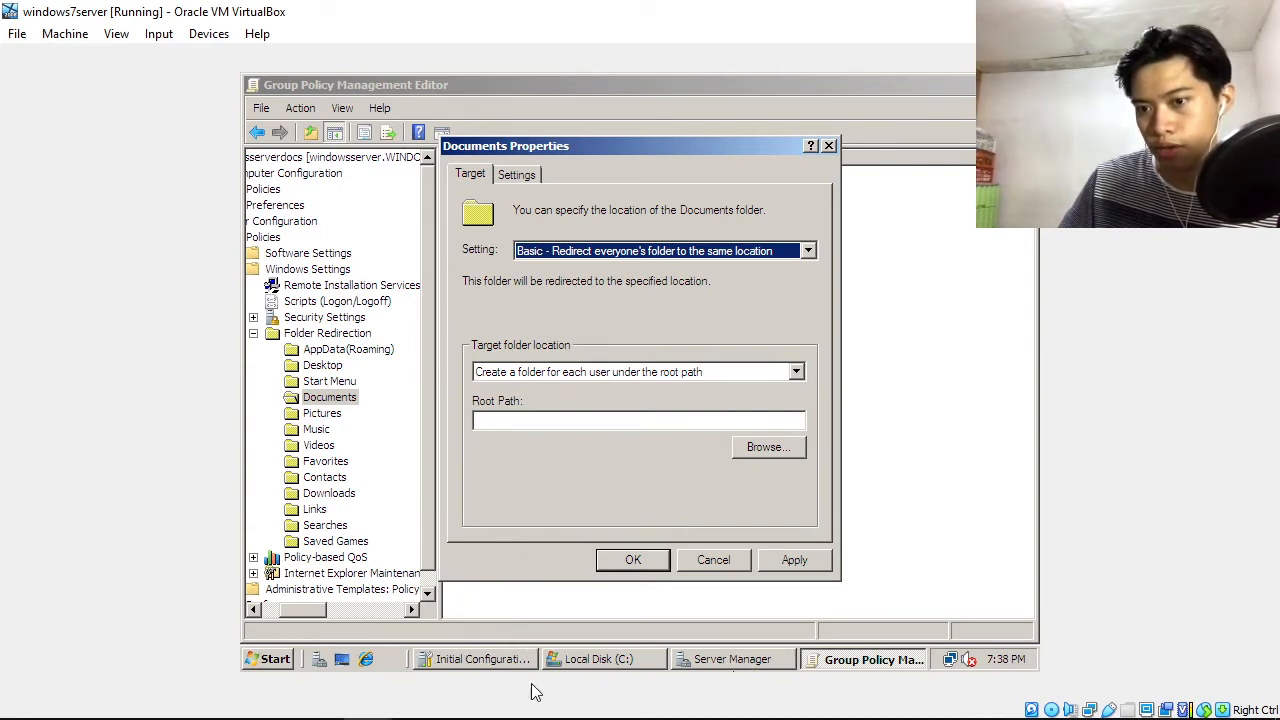
Locate the Folder Redirection folder on Local Disk (C:) and open its properties.
{"action": "left_click", "coordinate": [268, 659]}
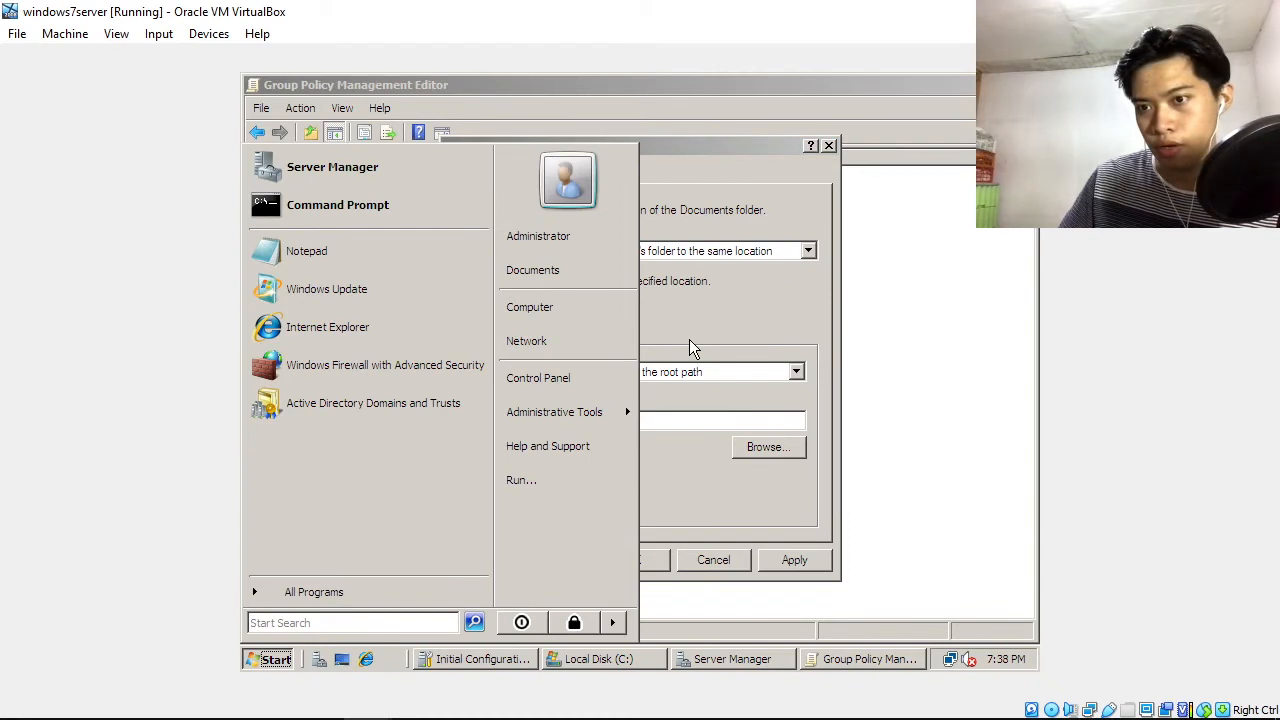
{"action": "left_click", "coordinate": [568, 312]}
{"action": "double_click", "coordinate": [495, 234]}
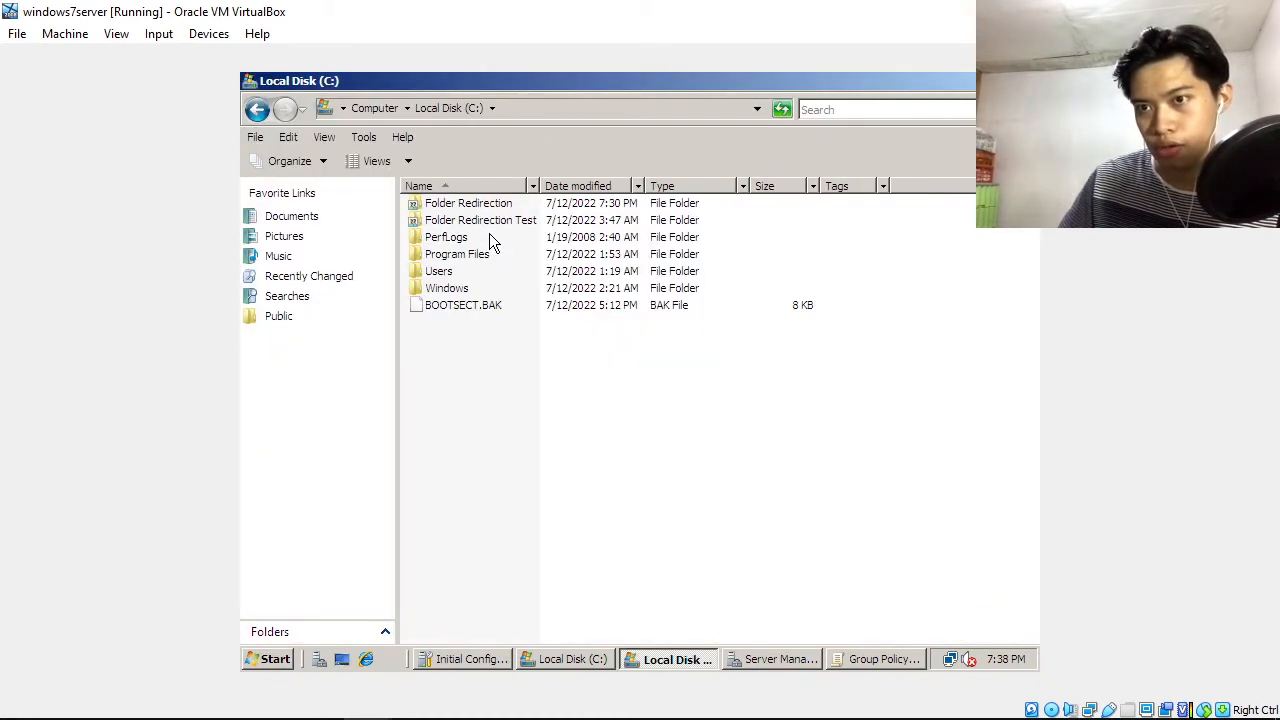
{"action": "double_click", "coordinate": [494, 206]}
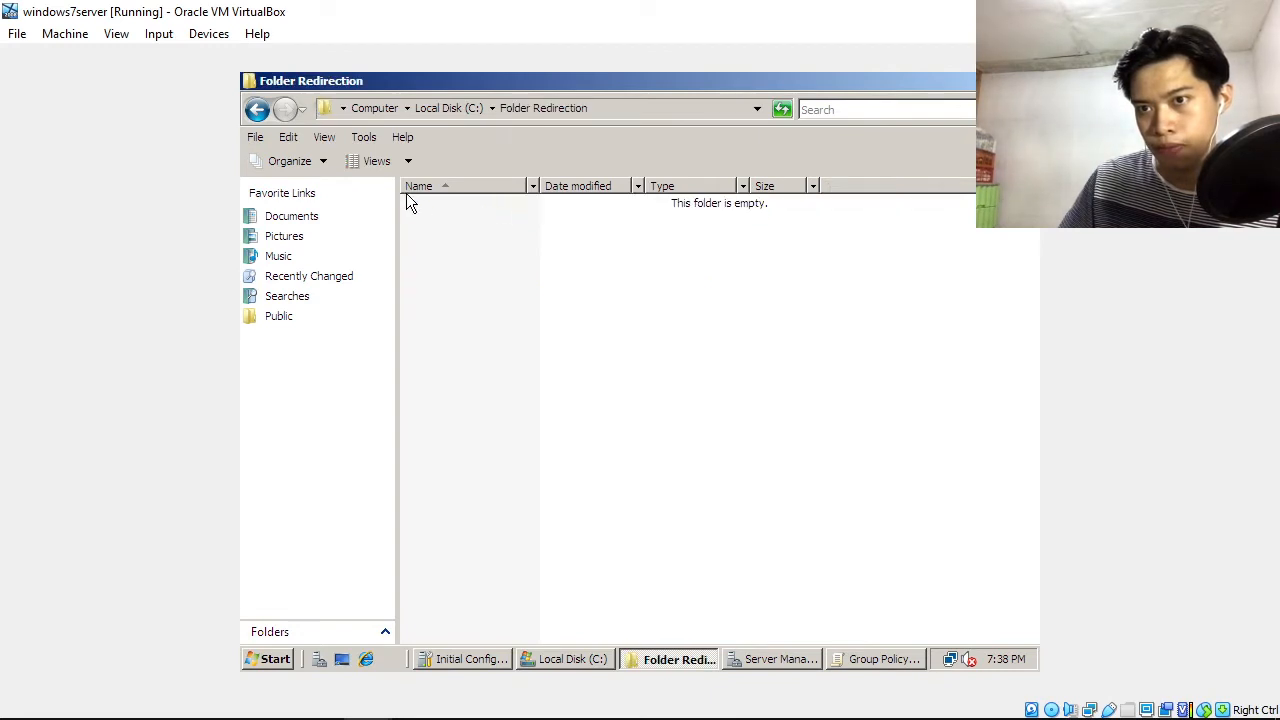
{"action": "left_click", "coordinate": [257, 110]}
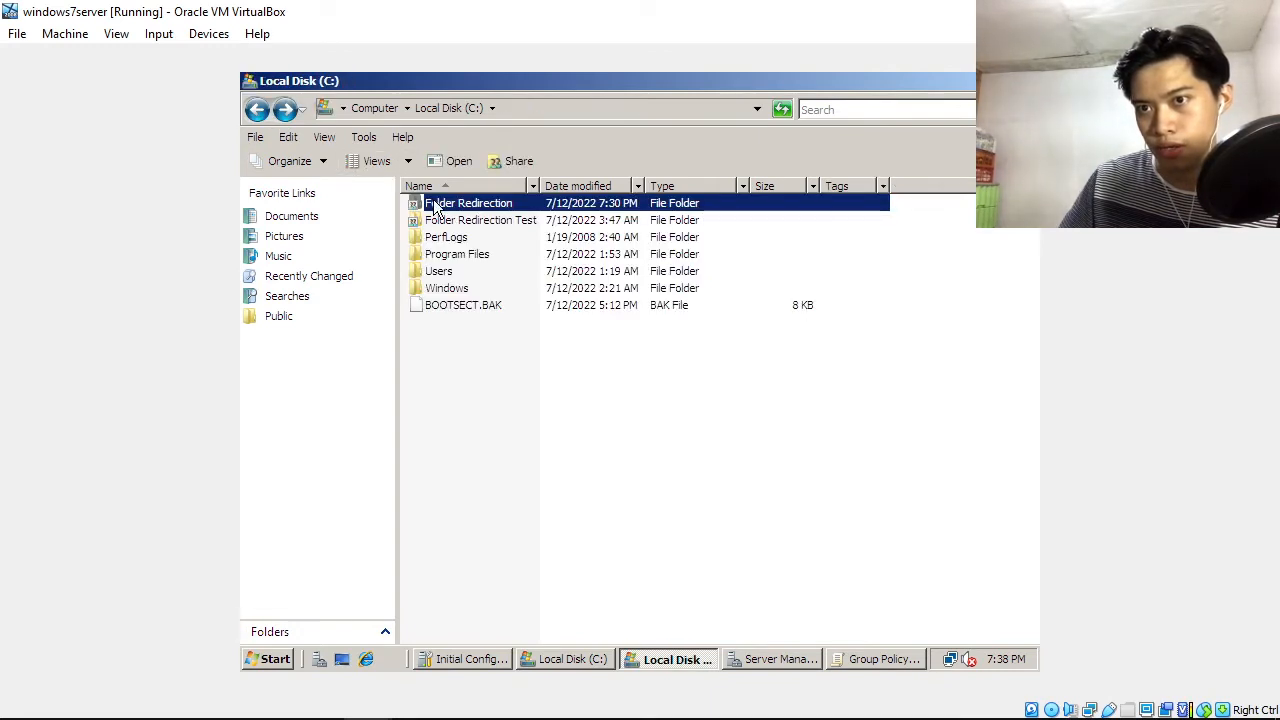
{"action": "right_click", "coordinate": [432, 204]}
{"action": "left_click", "coordinate": [511, 422]}
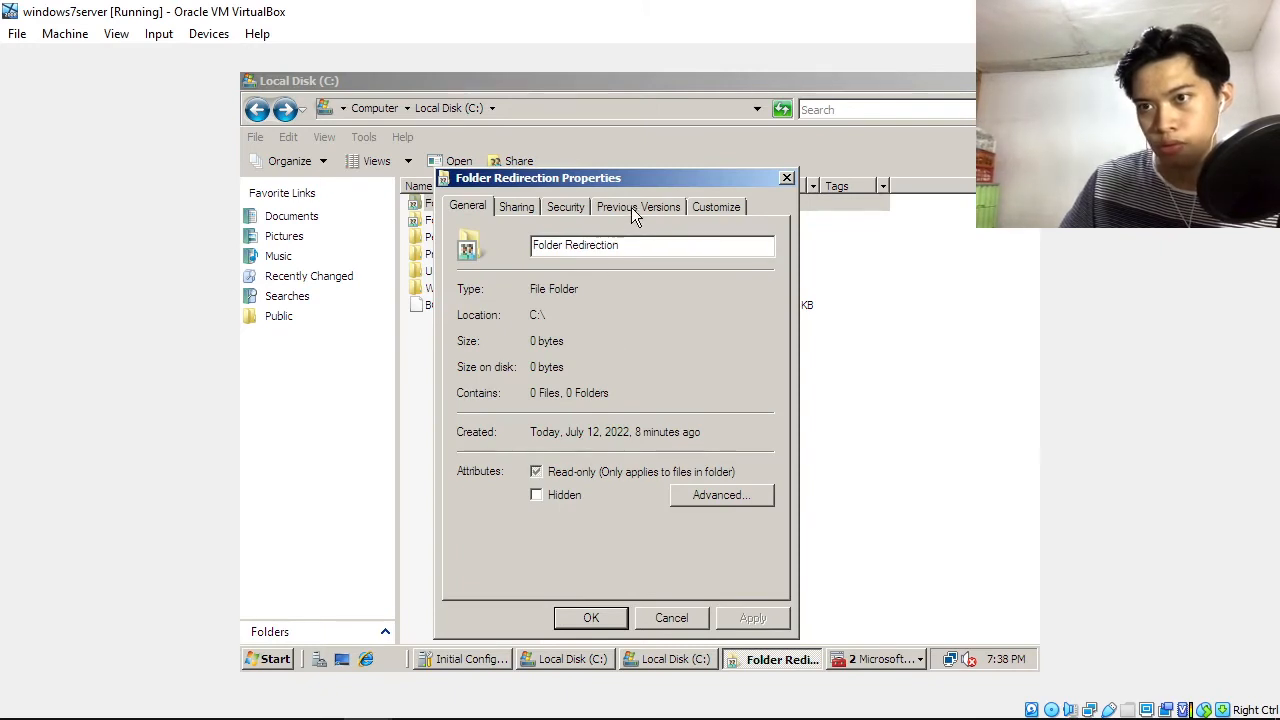
Copy the Folder Redirection folder's network path from its sharing properties and return to the Documents redirection properties.
{"action": "left_click", "coordinate": [631, 207]}
{"action": "left_click", "coordinate": [586, 210]}
{"action": "left_click", "coordinate": [520, 208]}
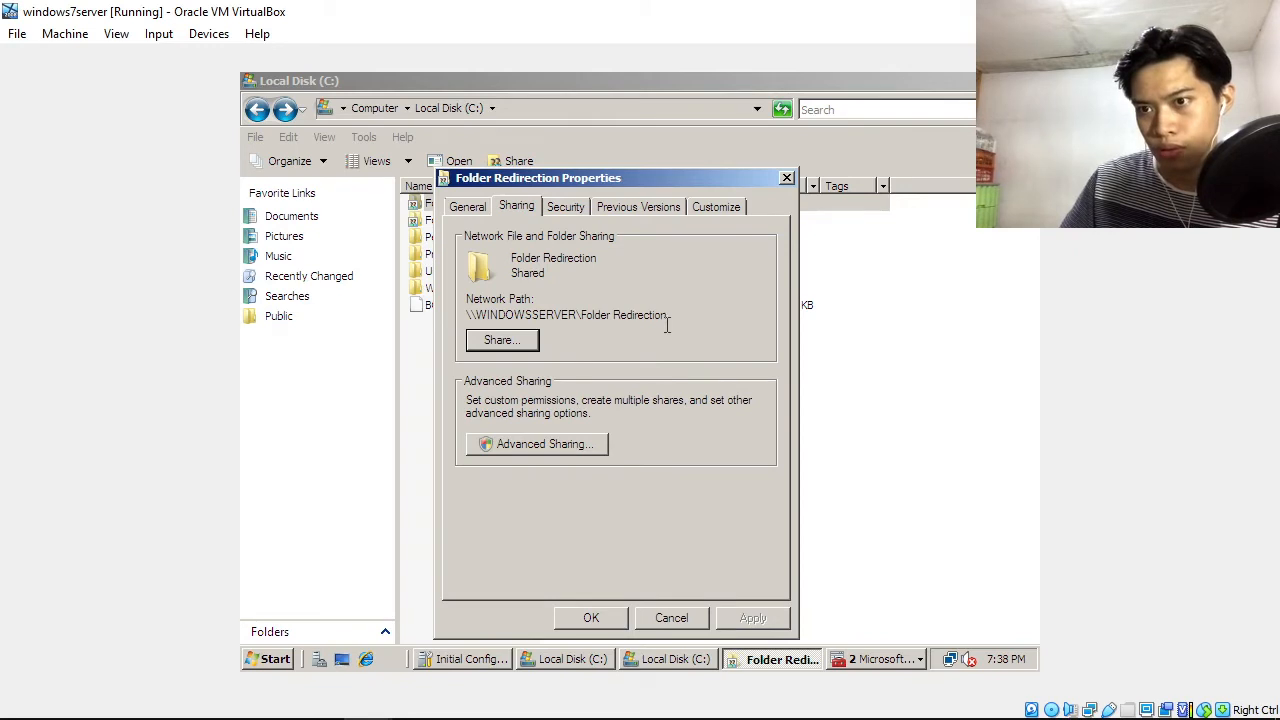
{"action": "left_click_drag", "start_coordinate": [668, 316], "coordinate": [460, 328]}
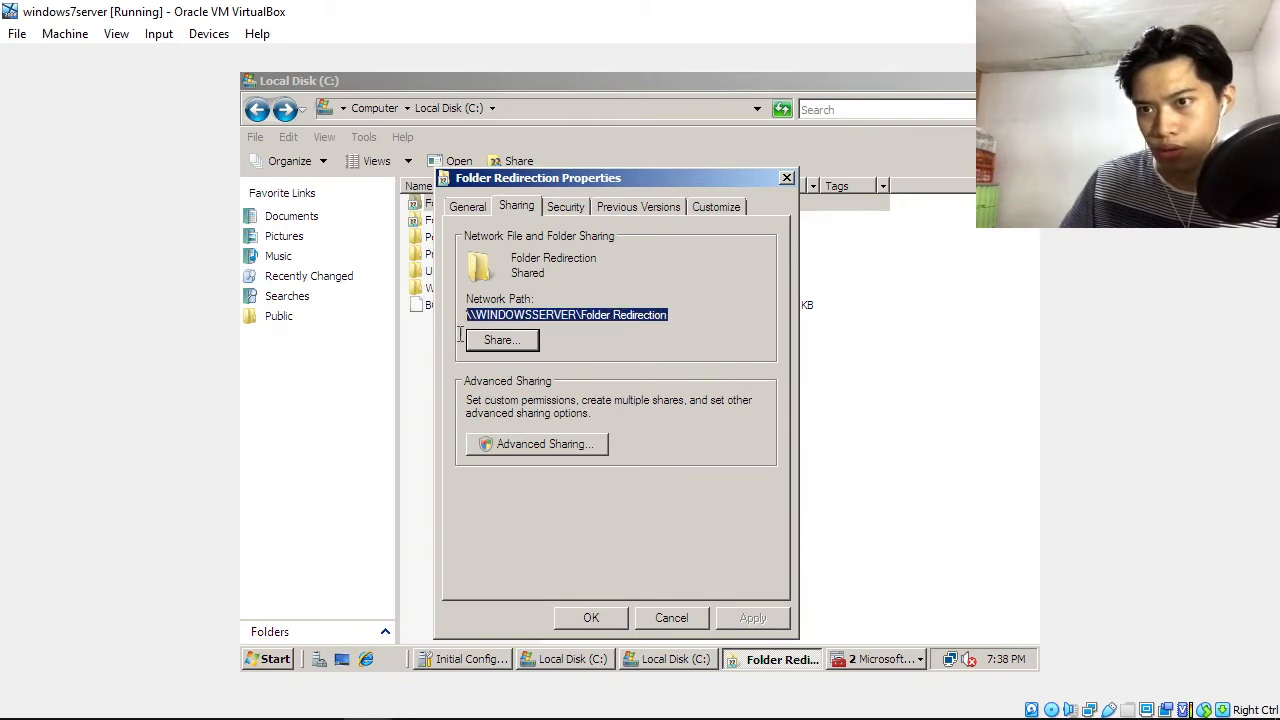
{"action": "right_click", "coordinate": [518, 320]}
{"action": "left_click", "coordinate": [587, 368]}
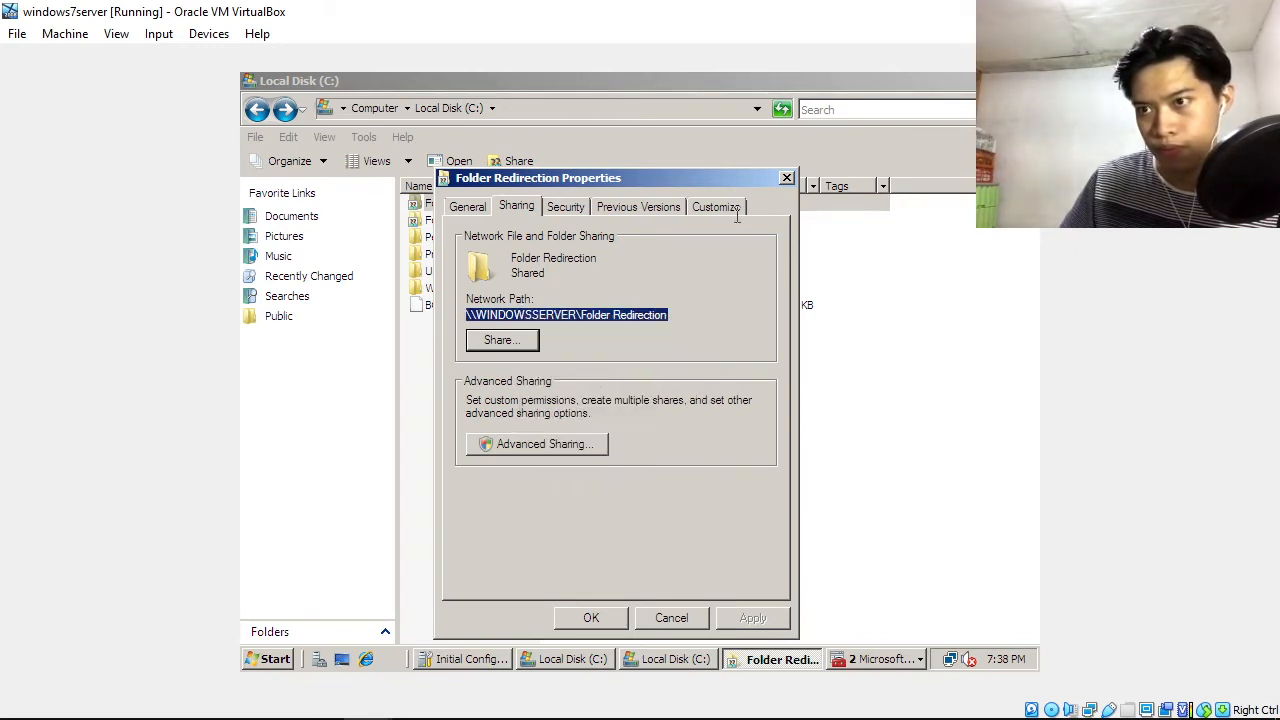
{"action": "left_click", "coordinate": [786, 178]}
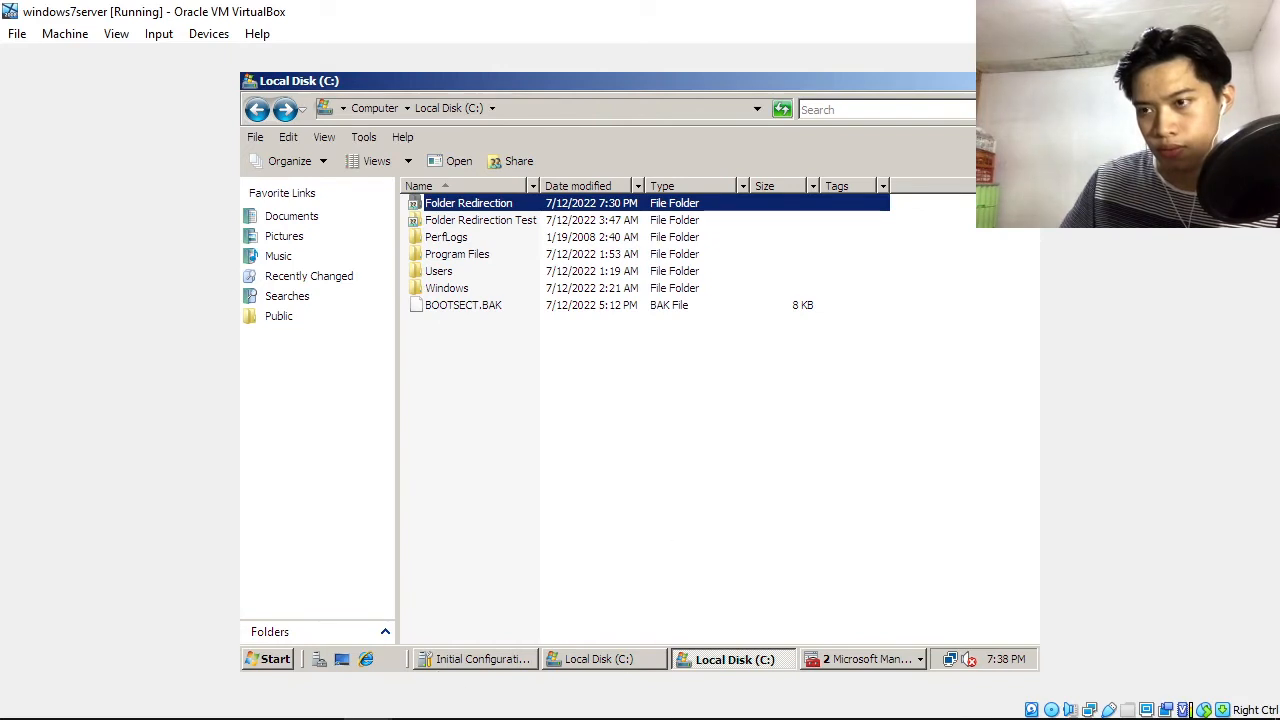
{"action": "left_click", "coordinate": [996, 81]}
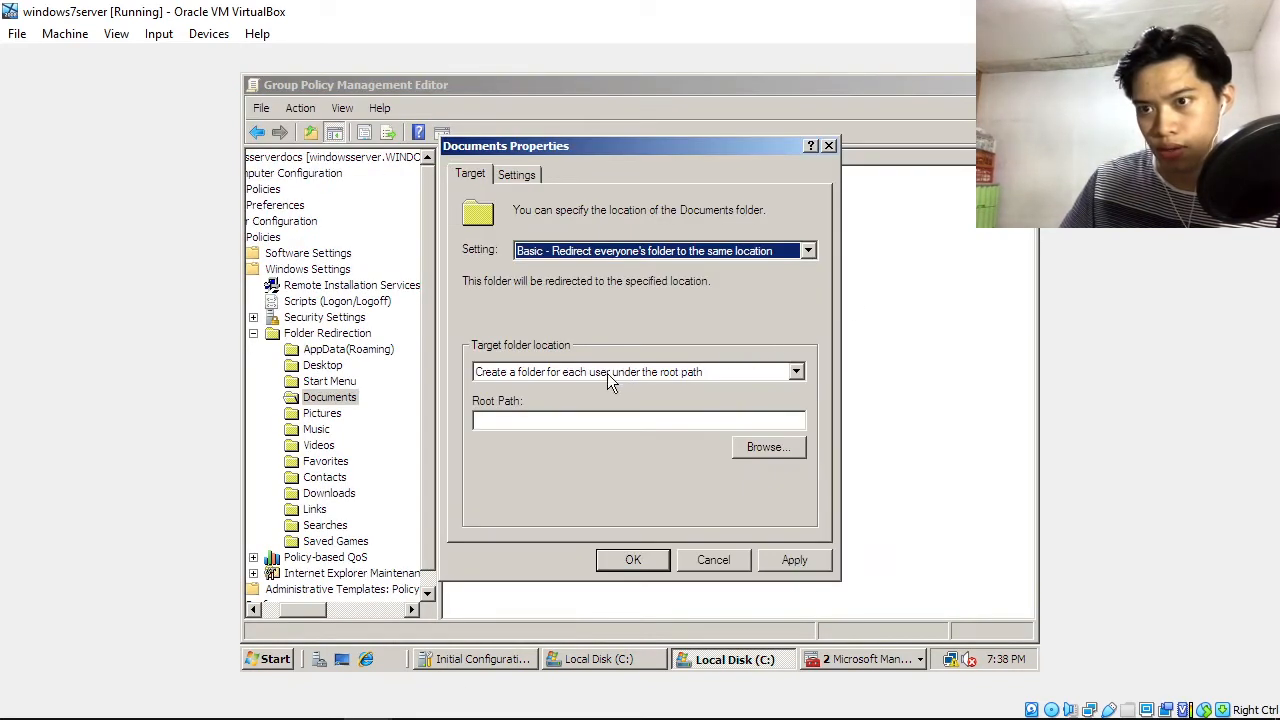
Set the root path to \\WINDOWSSERVER\Folder Redirection, apply the redirection, accept the compatibility warning and close the Documents properties.
{"action": "left_click", "coordinate": [573, 419]}
{"action": "right_click", "coordinate": [572, 421]}
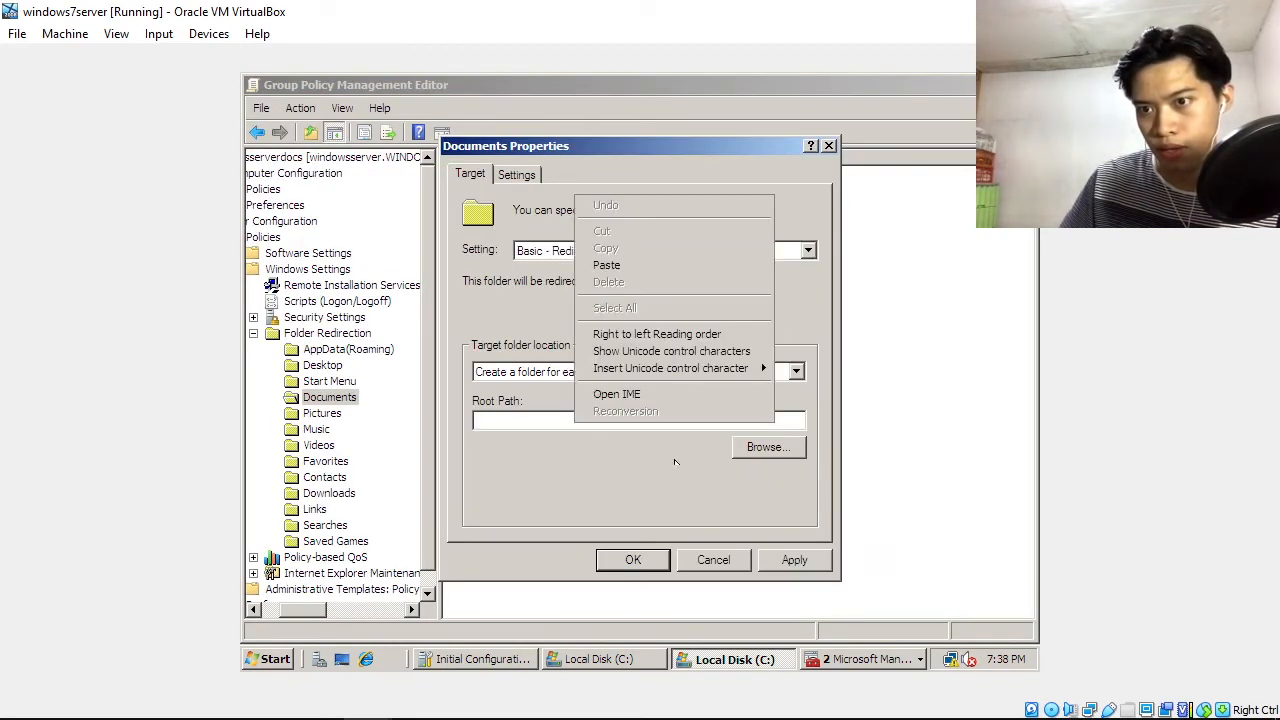
{"action": "left_click", "coordinate": [703, 265]}
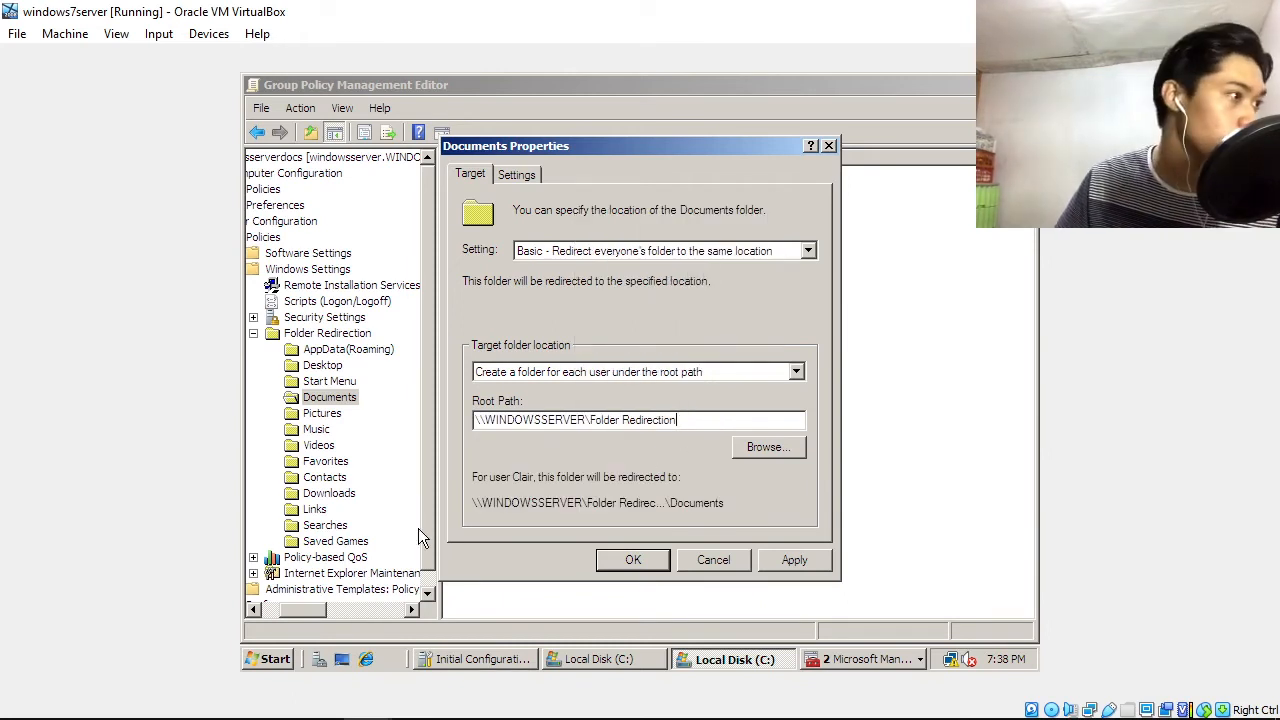
{"action": "left_click", "coordinate": [795, 560]}
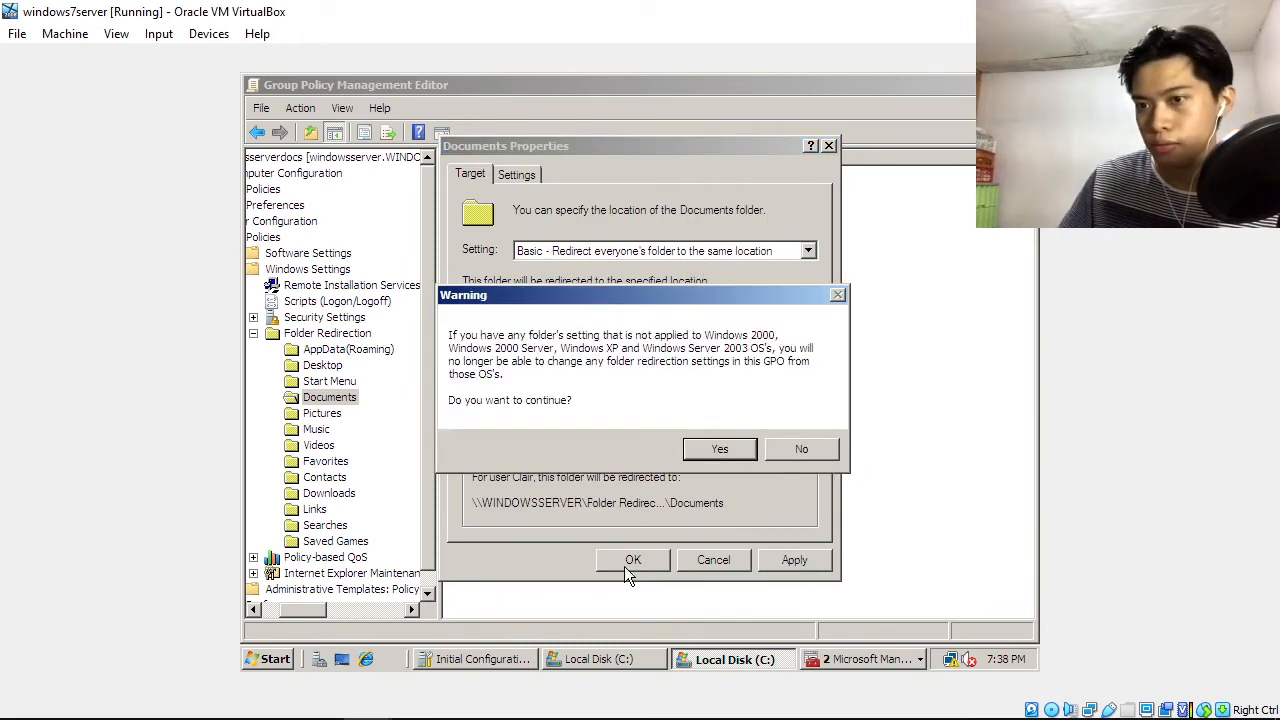
{"action": "left_click", "coordinate": [720, 449]}
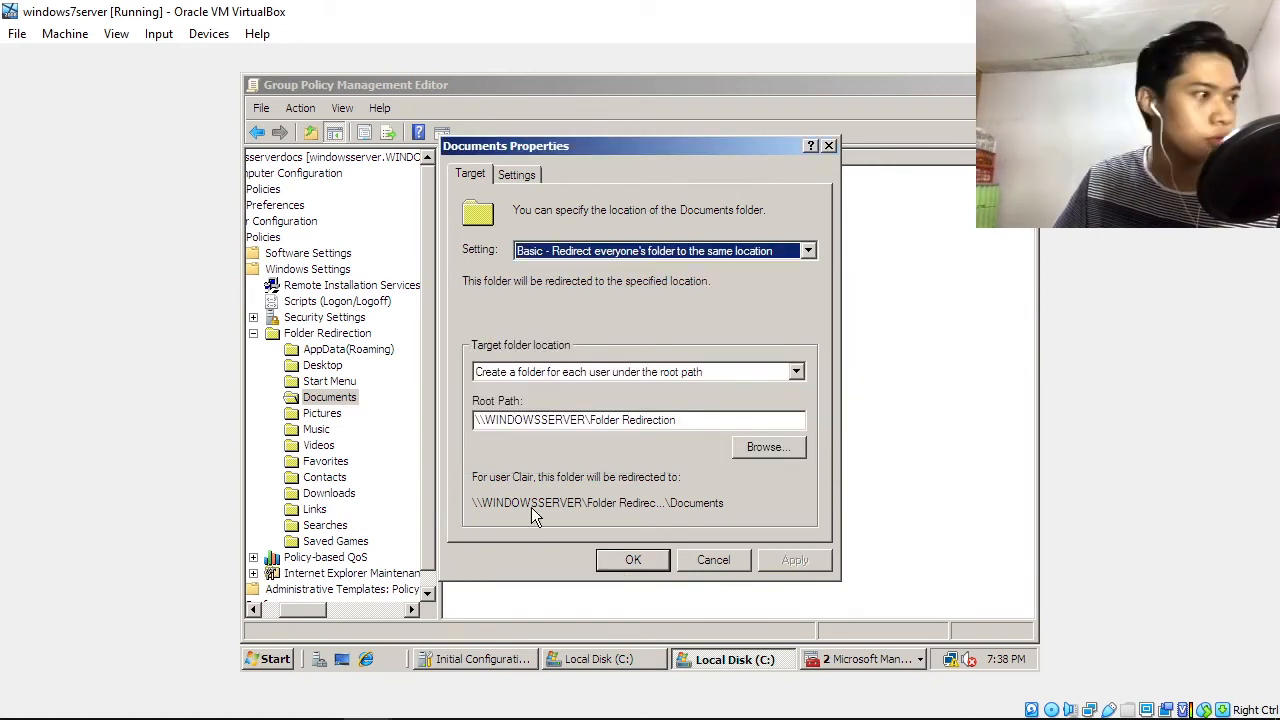
{"action": "left_click", "coordinate": [650, 562]}
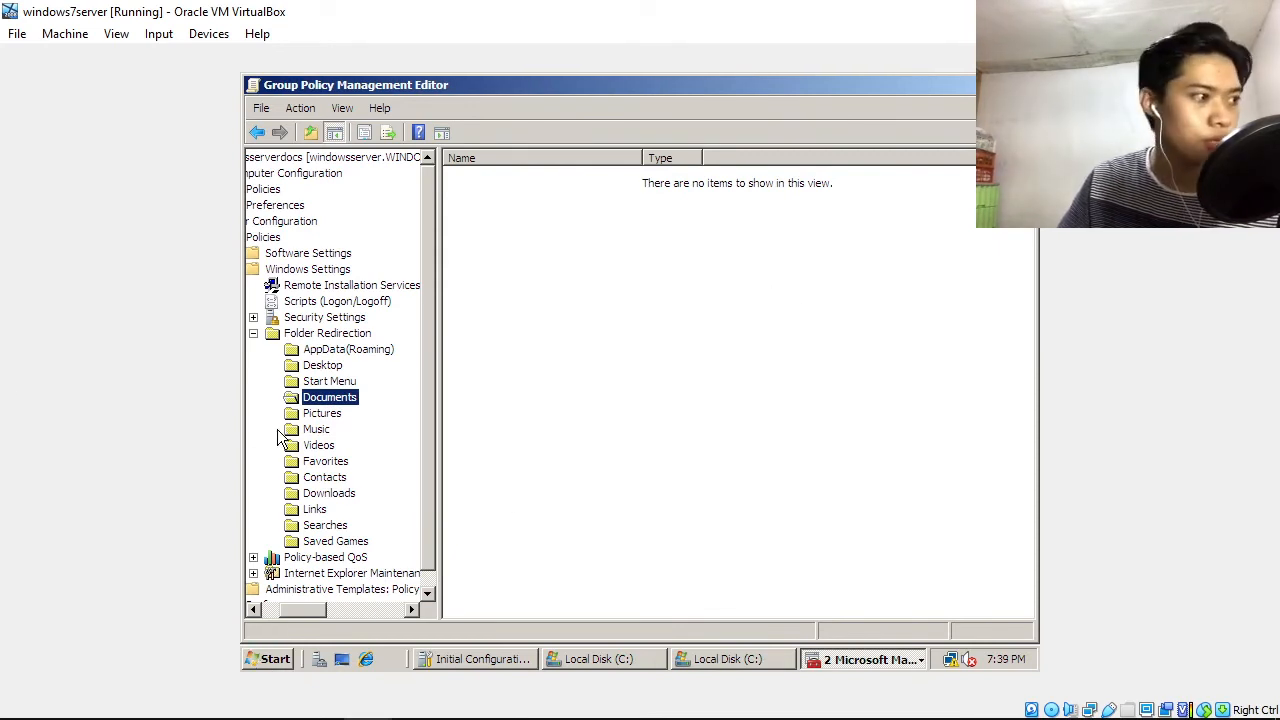
Open a command prompt on the server and run gpupdate /force.
{"action": "left_click", "coordinate": [268, 662]}
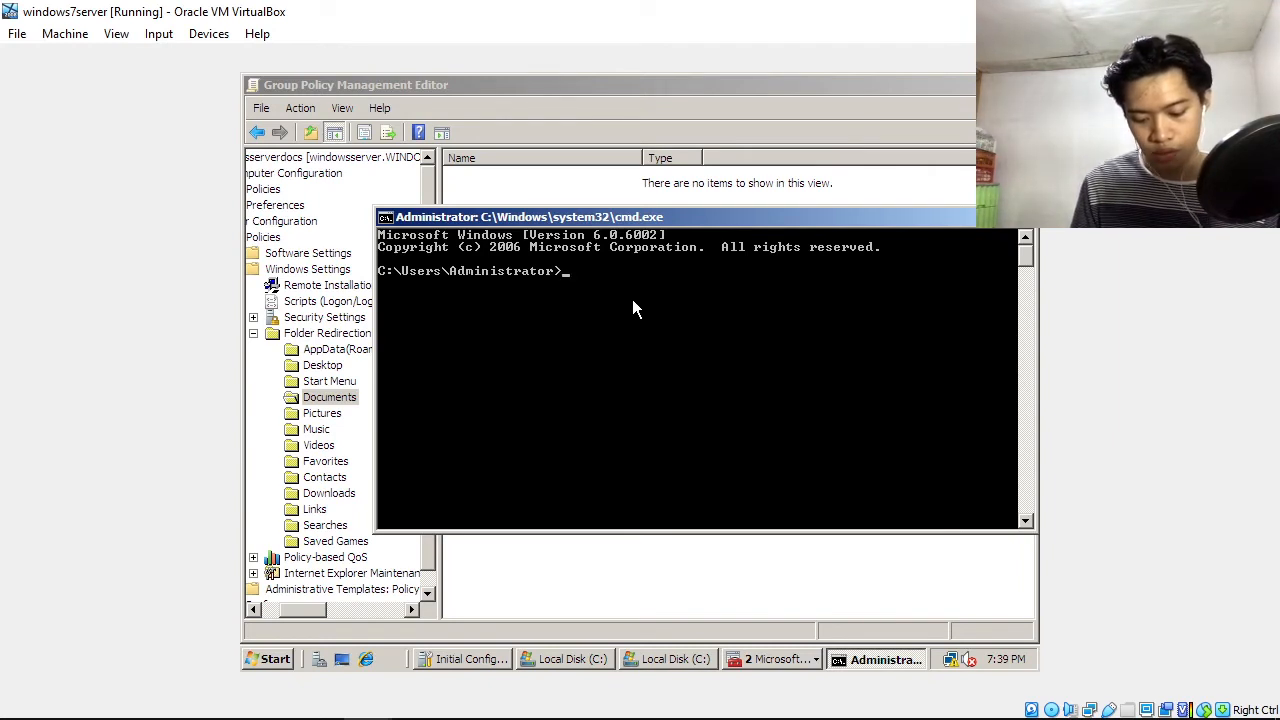
{"action": "type", "text": "gpud"}
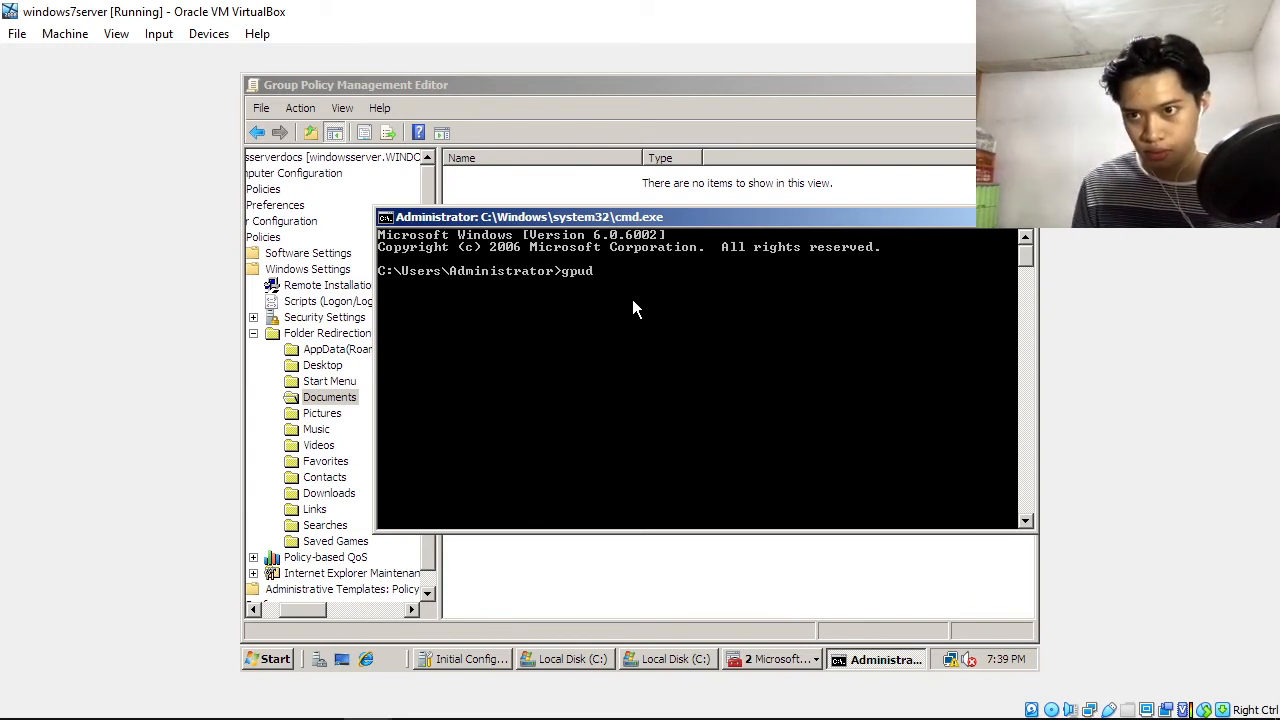
{"action": "key", "text": "BackSpace"}
{"action": "type", "text": "pdate /"}
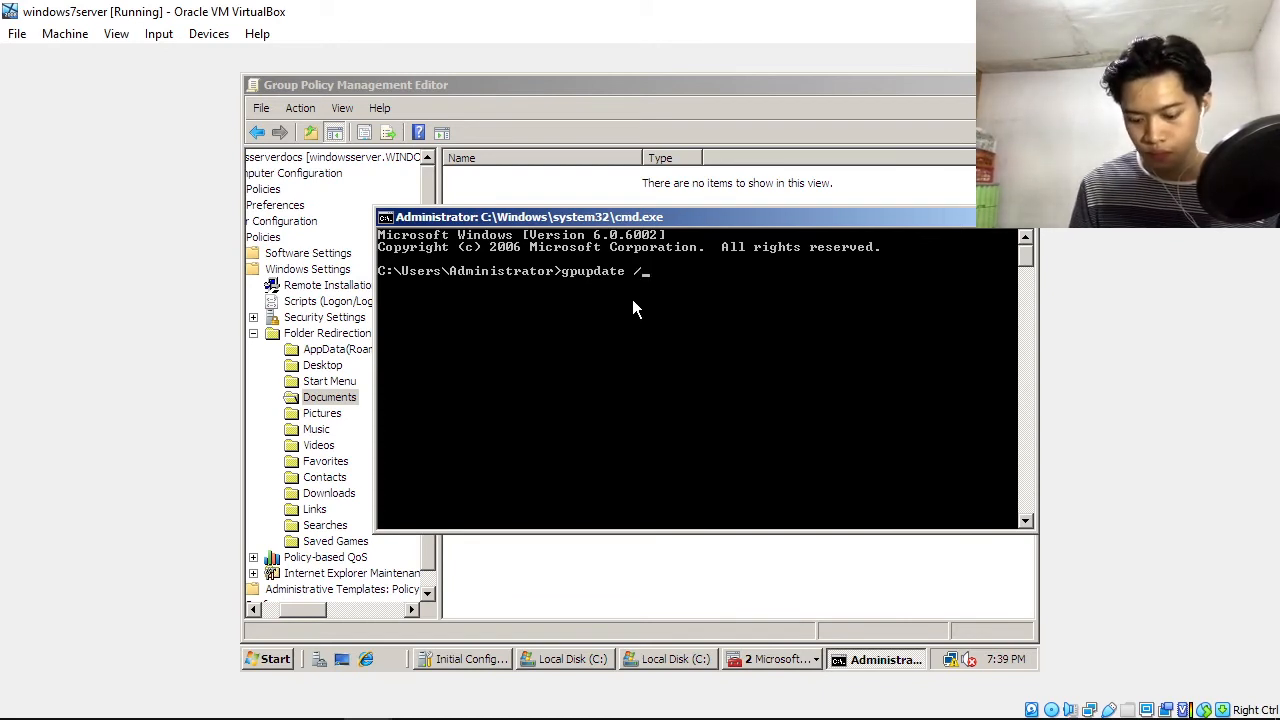
{"action": "type", "text": "fal"}
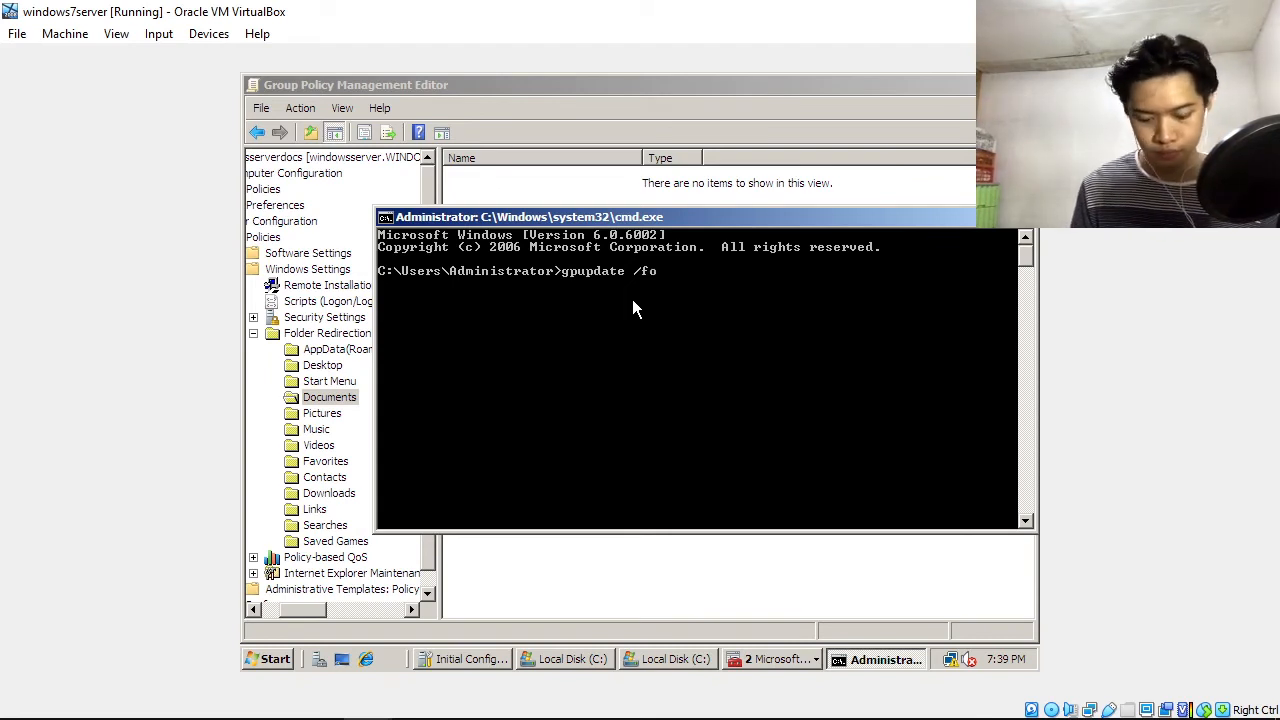
{"action": "type", "text": "ce"}
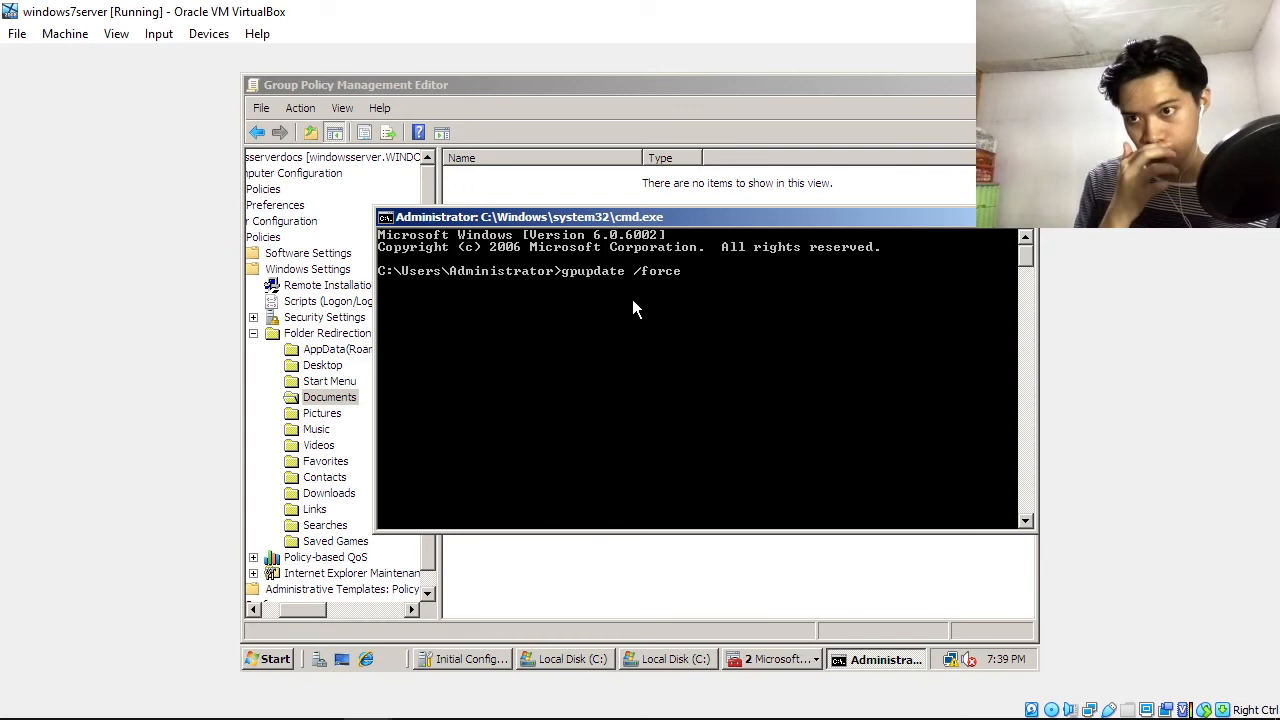
{"action": "key", "text": "Return"}
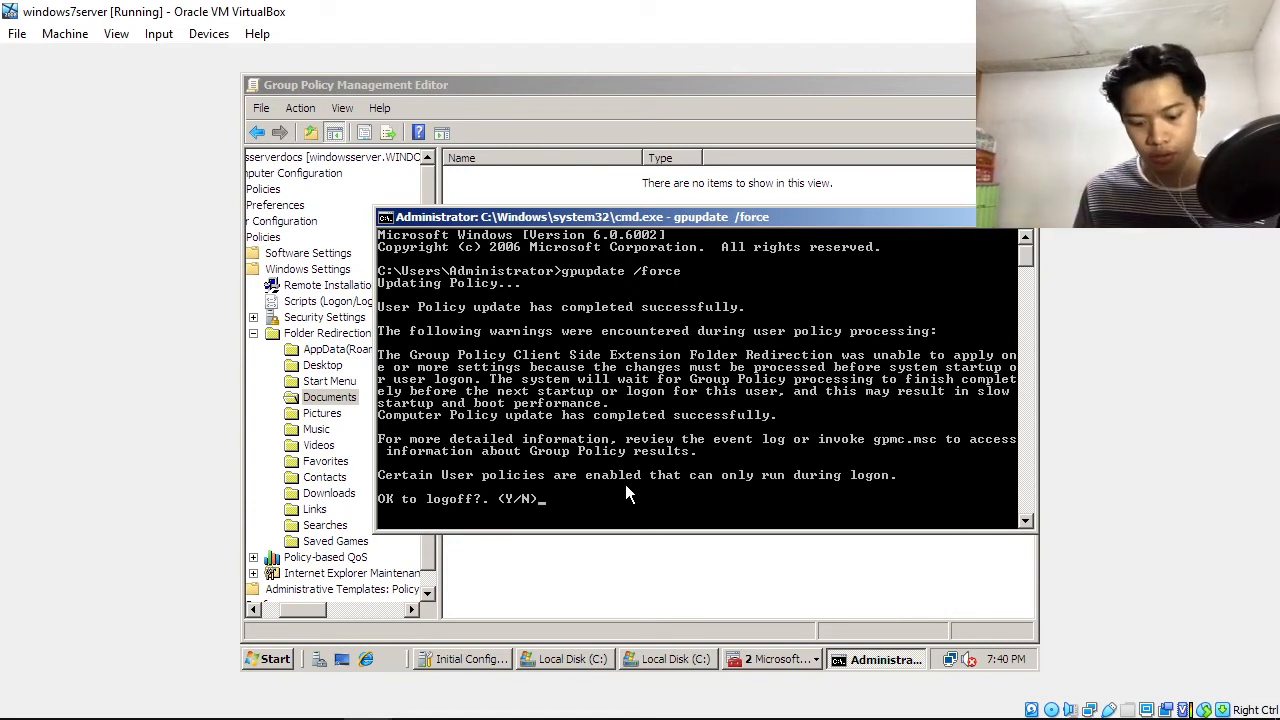
Answer Y to the logoff question to sign the server's administrator out.
{"action": "type", "text": "y"}
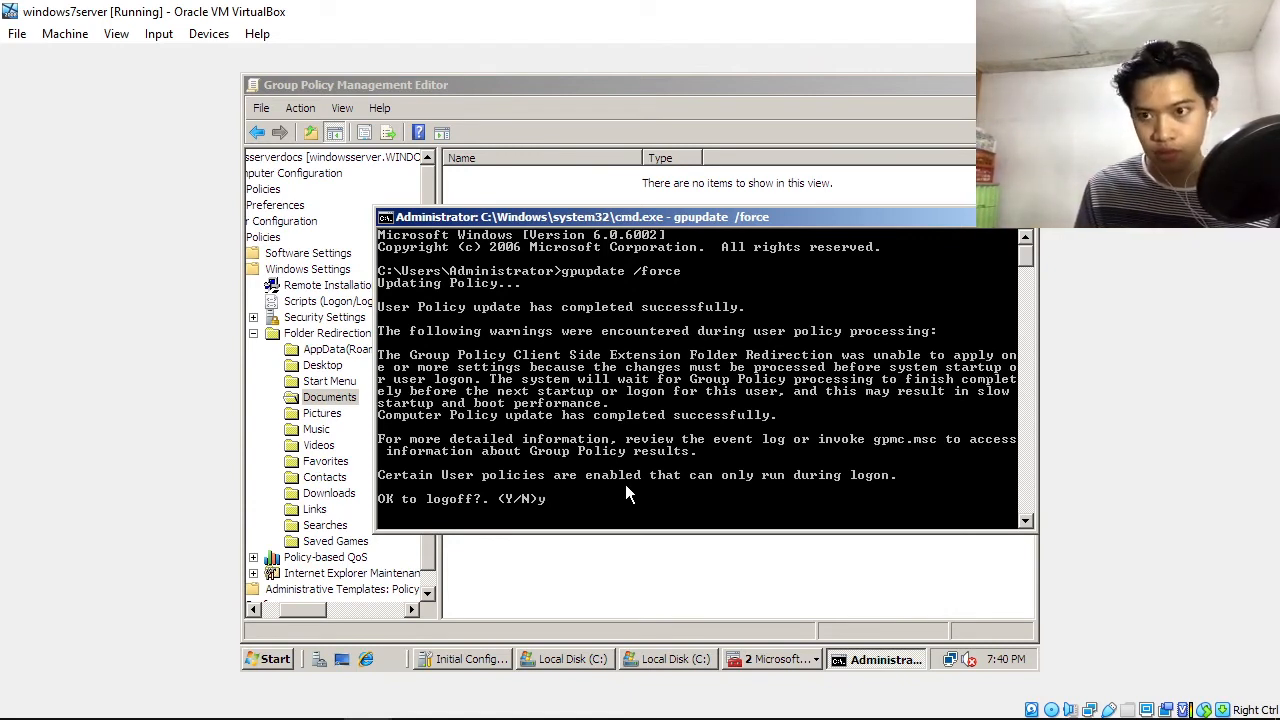
{"action": "key", "text": "BackSpace"}
{"action": "type", "text": "Y"}
{"action": "key", "text": "Return"}
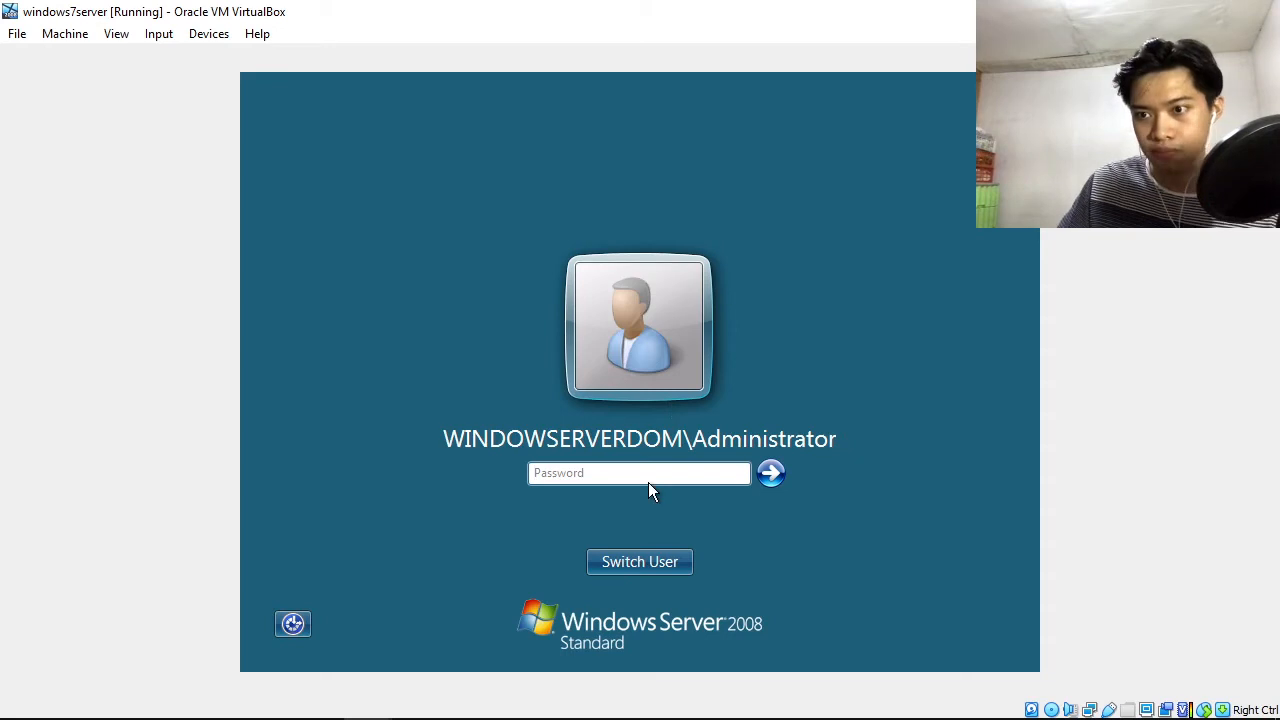
Sign back in to the server's Administrator account with the account password.
{"action": "left_click", "coordinate": [648, 482]}
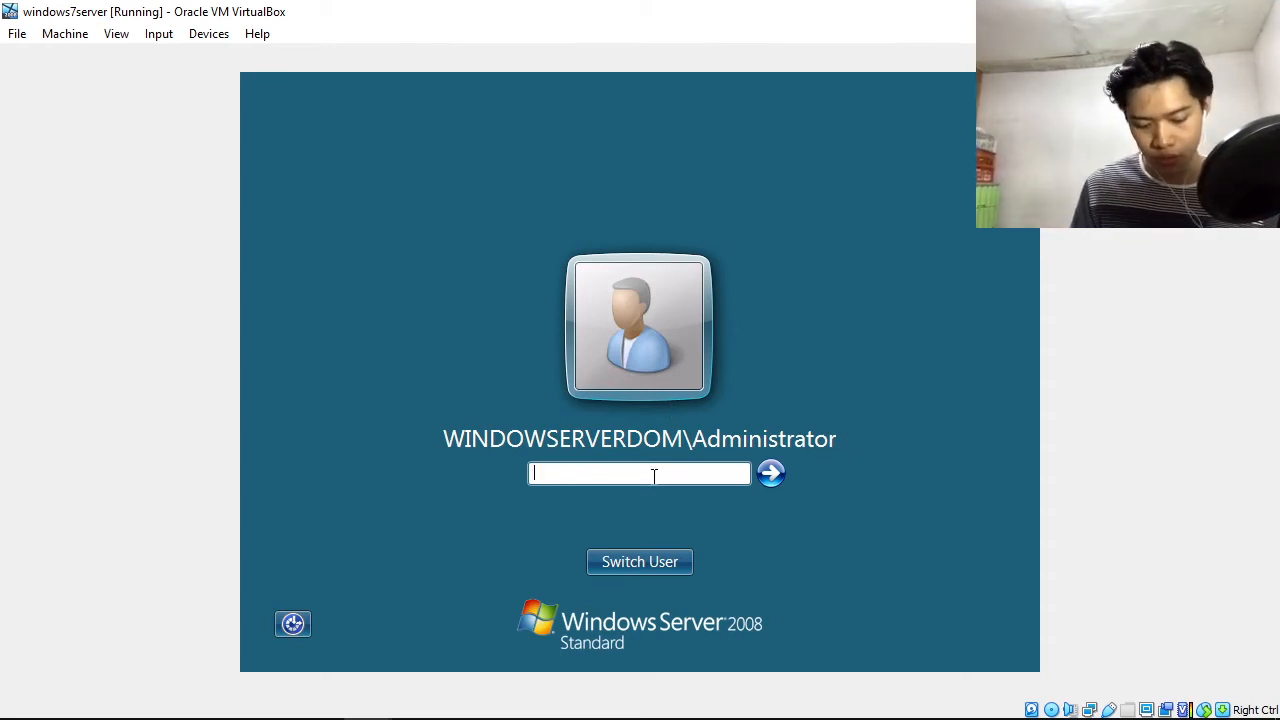
{"action": "type", "text": "*********"}
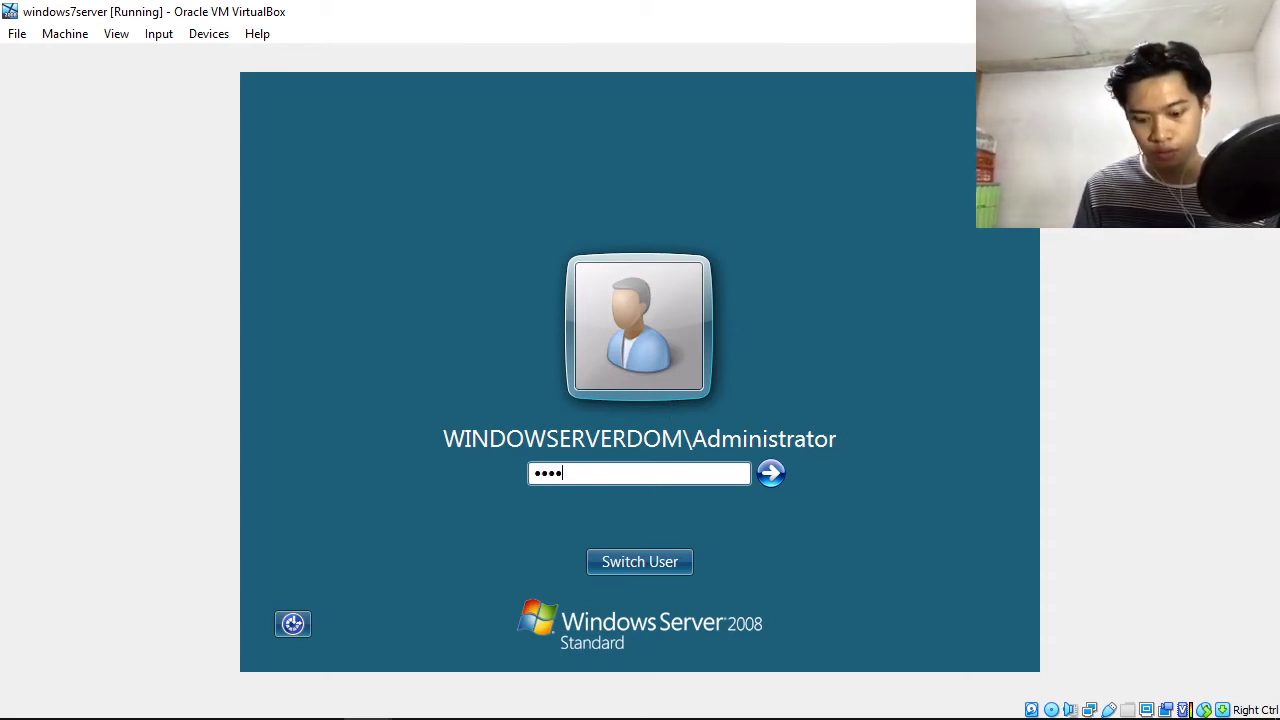
{"action": "type", "text": "****"}
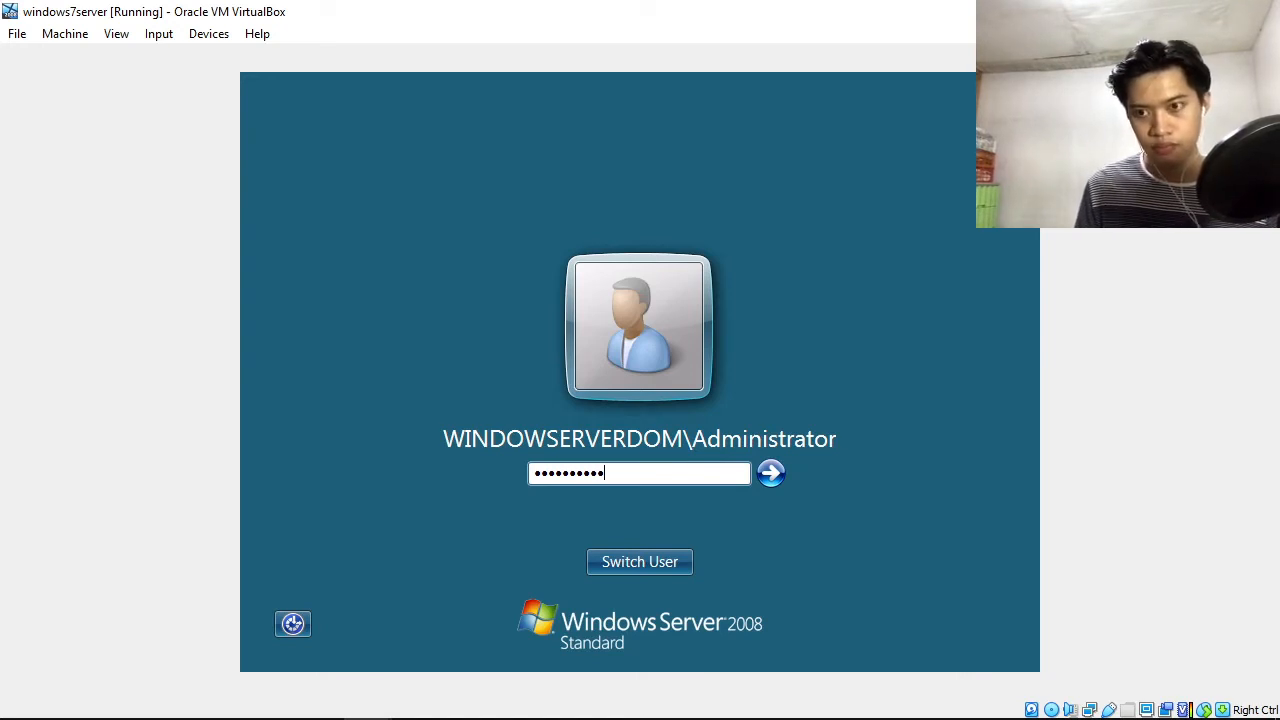
{"action": "key", "text": "Return"}
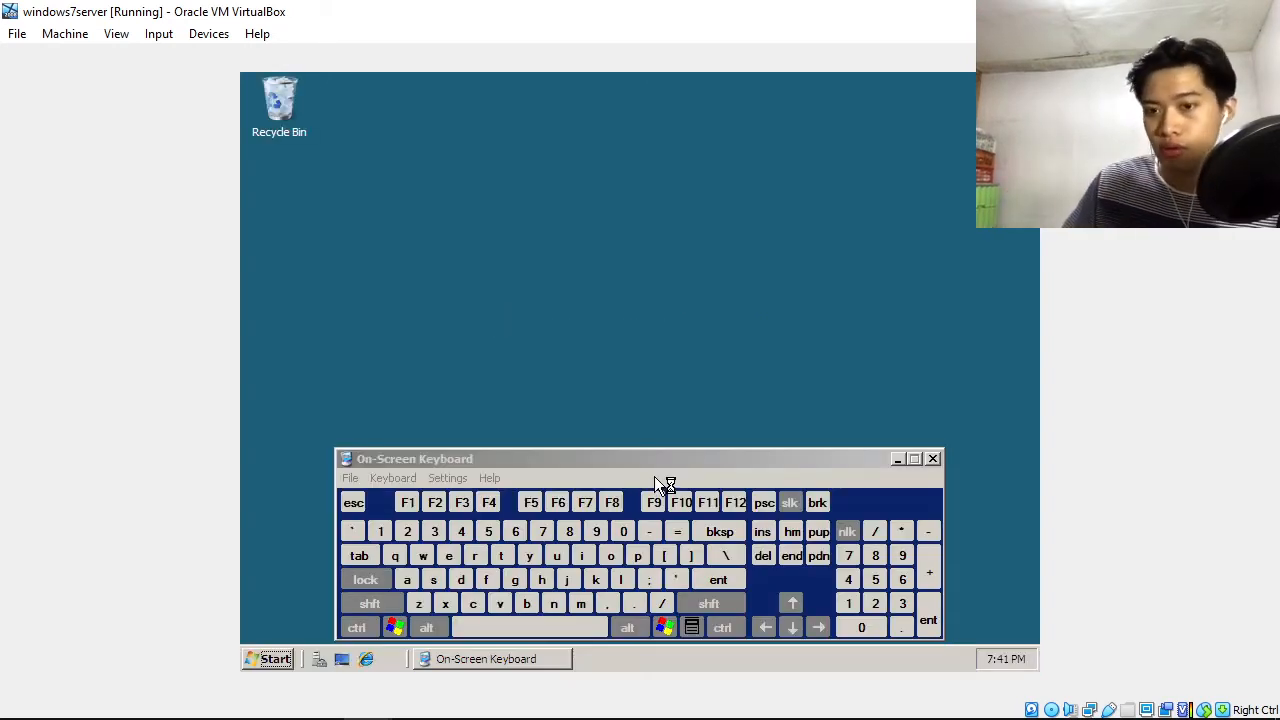
Clear the On-Screen Keyboard and Initial Configuration Tasks windows off the desktop and open Computer.
{"action": "left_click", "coordinate": [931, 460]}
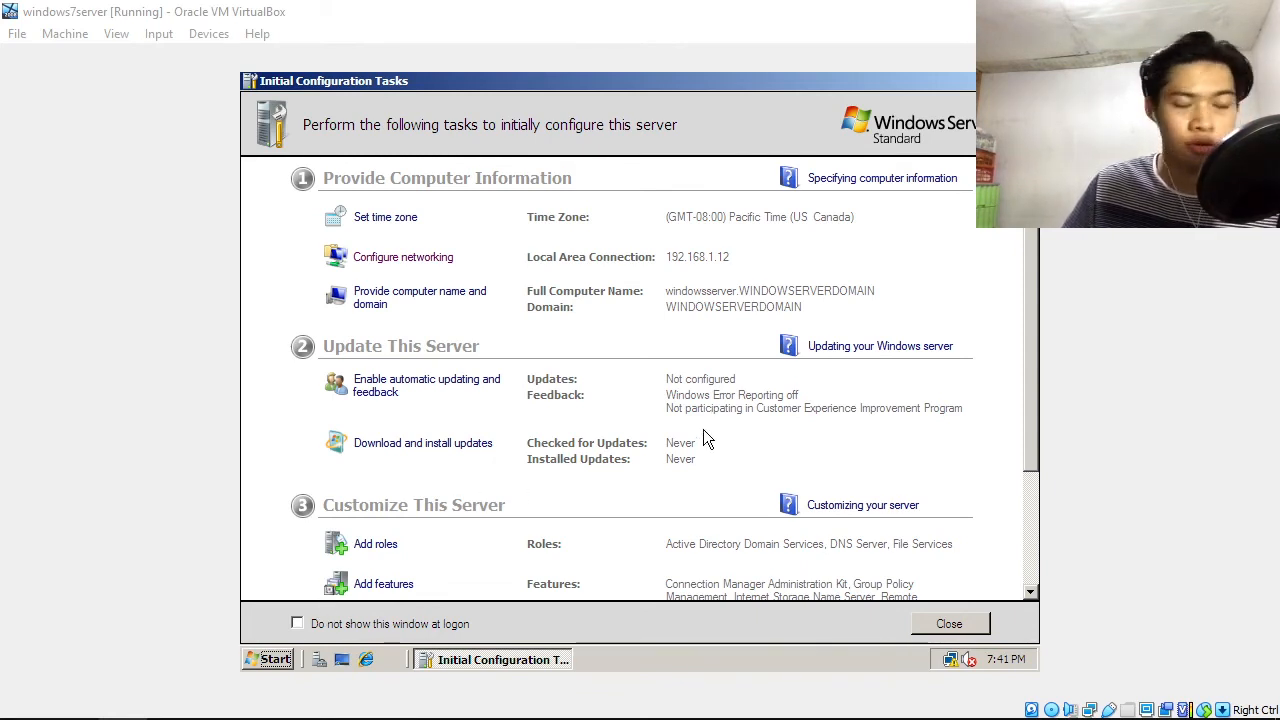
{"action": "left_click", "coordinate": [986, 81]}
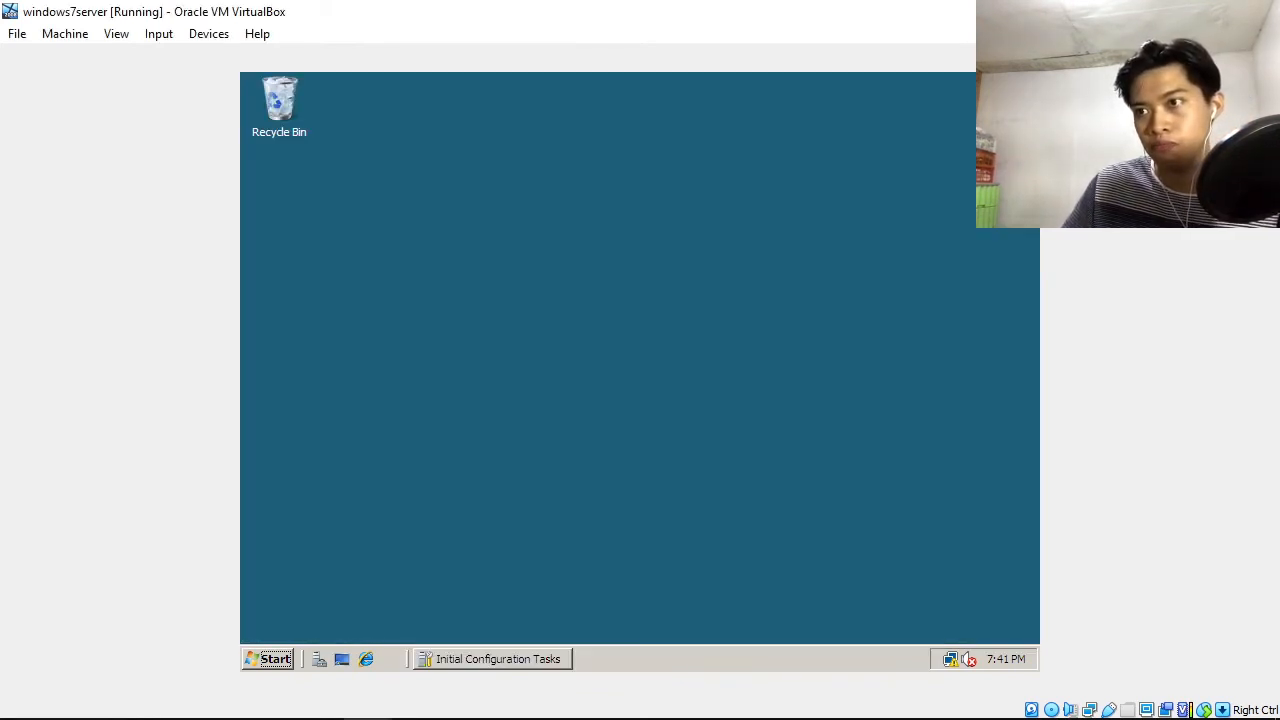
{"action": "left_click", "coordinate": [272, 660]}
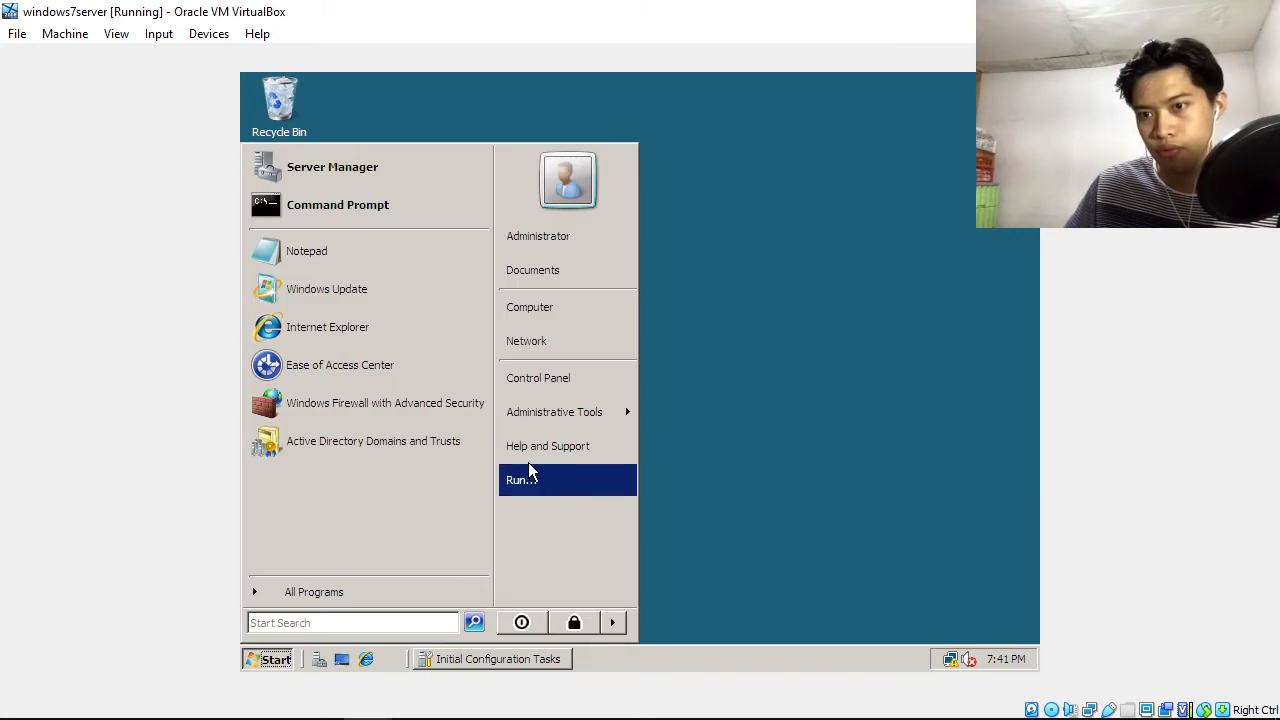
{"action": "left_click", "coordinate": [570, 313]}
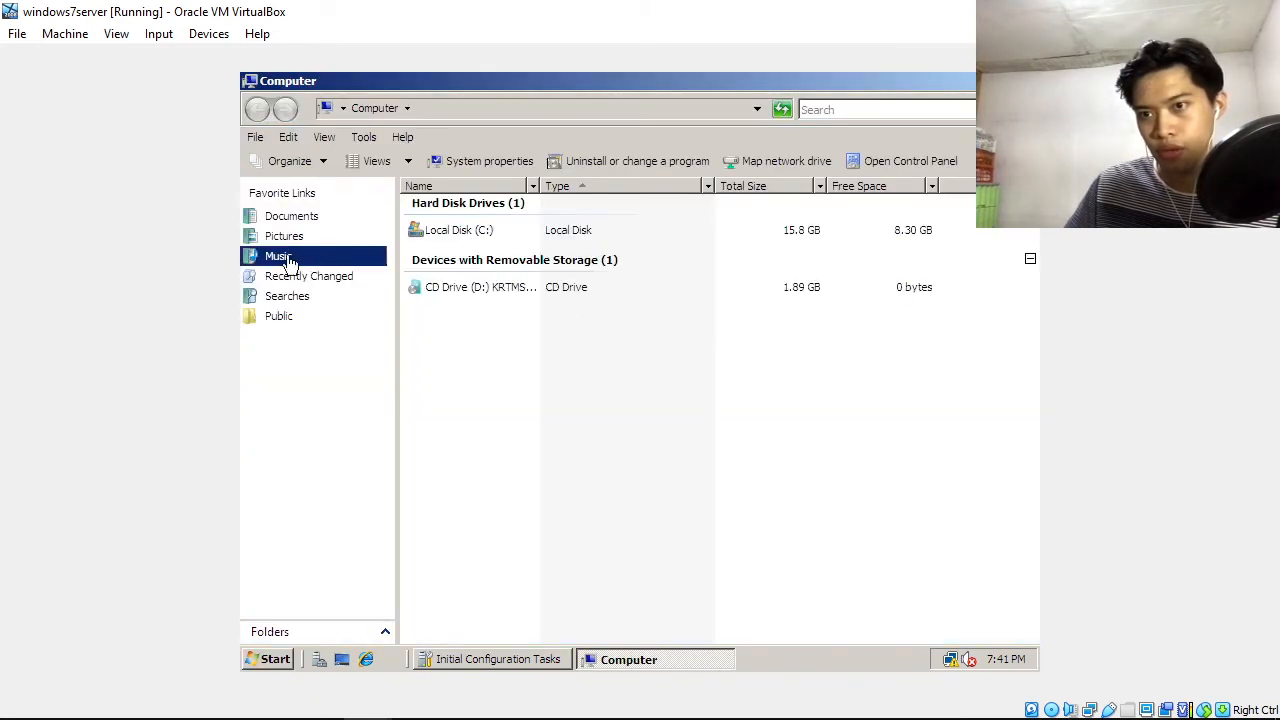
Open the Folder Redirection folder on the server's Local Disk (C:) and check its contents.
{"action": "left_click", "coordinate": [439, 228]}
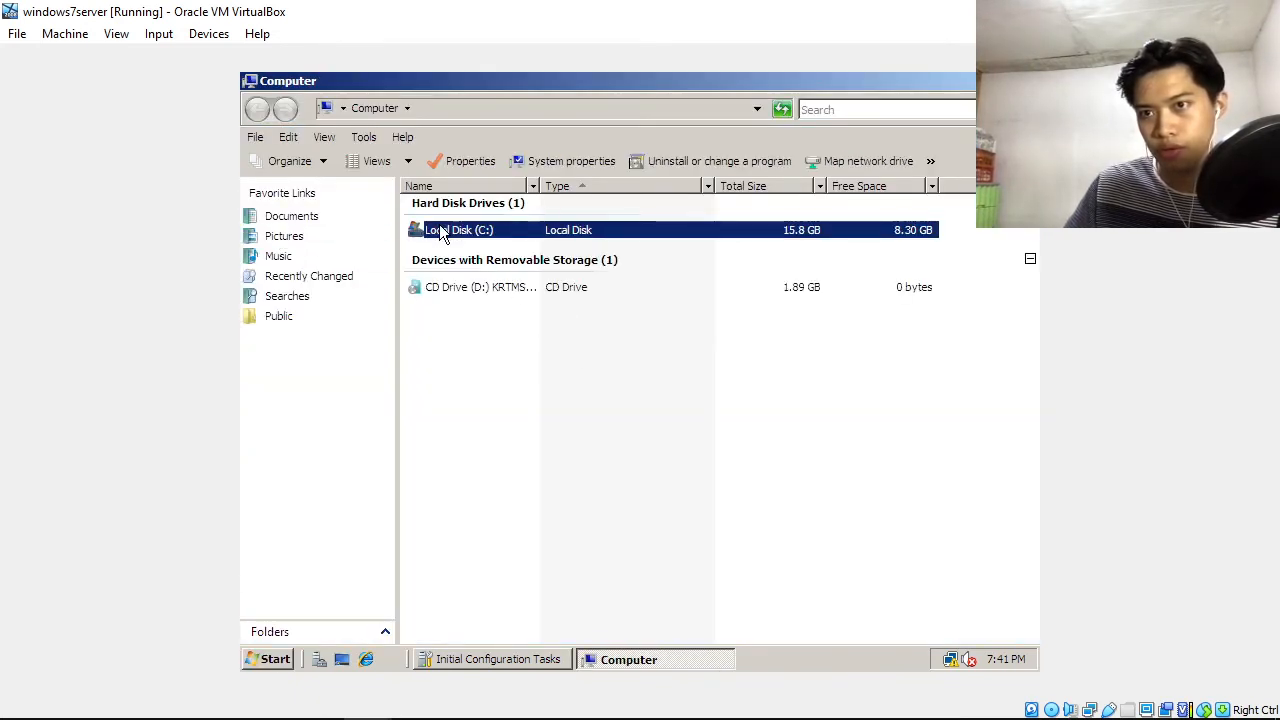
{"action": "double_click", "coordinate": [439, 229]}
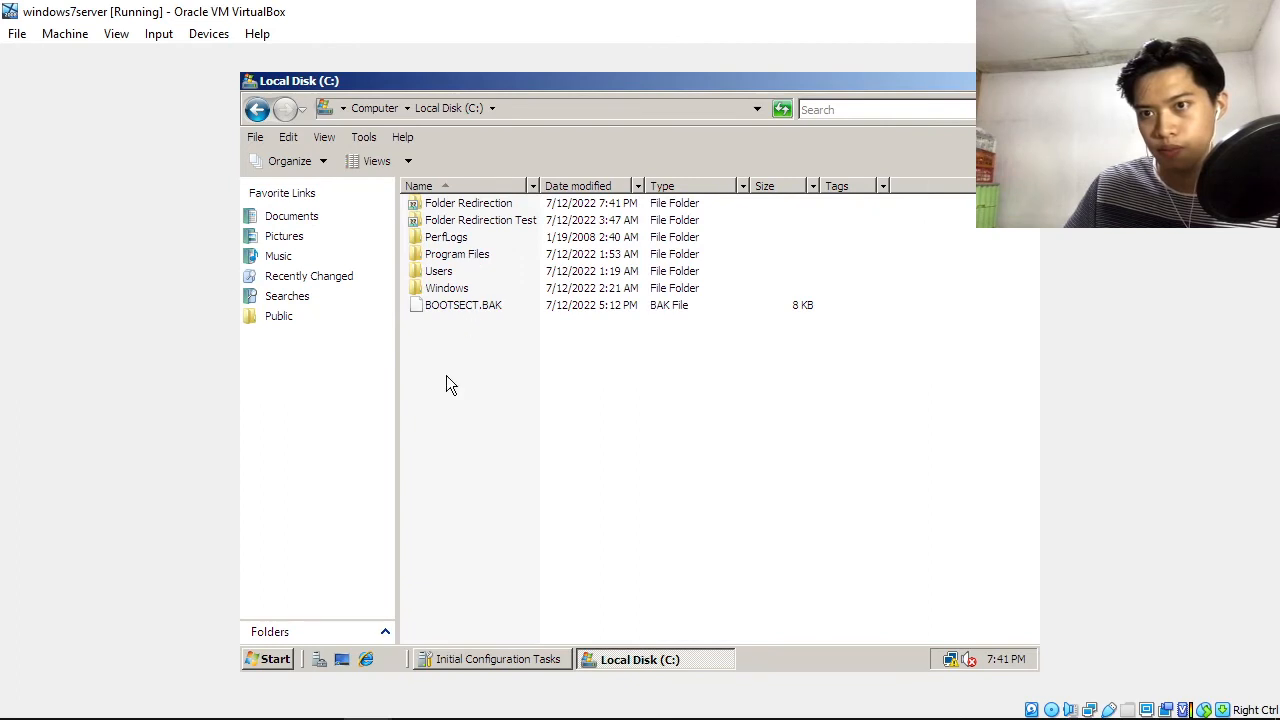
{"action": "left_click", "coordinate": [462, 206]}
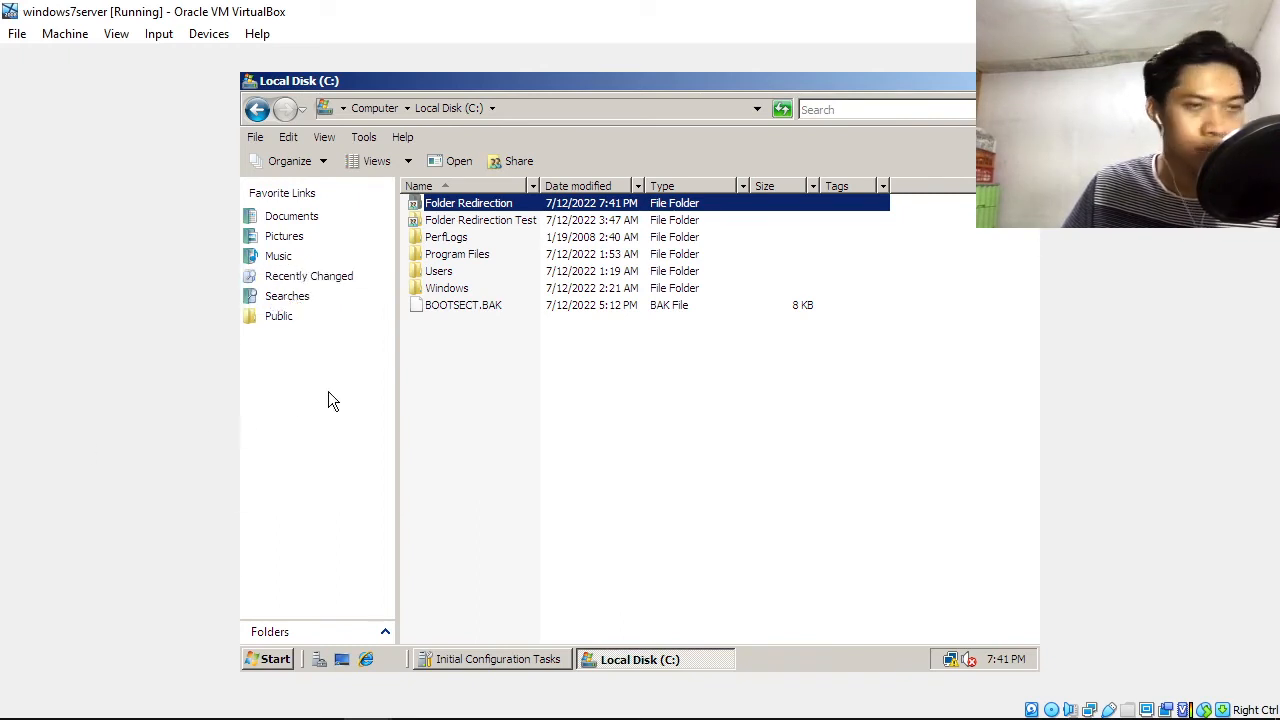
{"action": "double_click", "coordinate": [543, 206]}
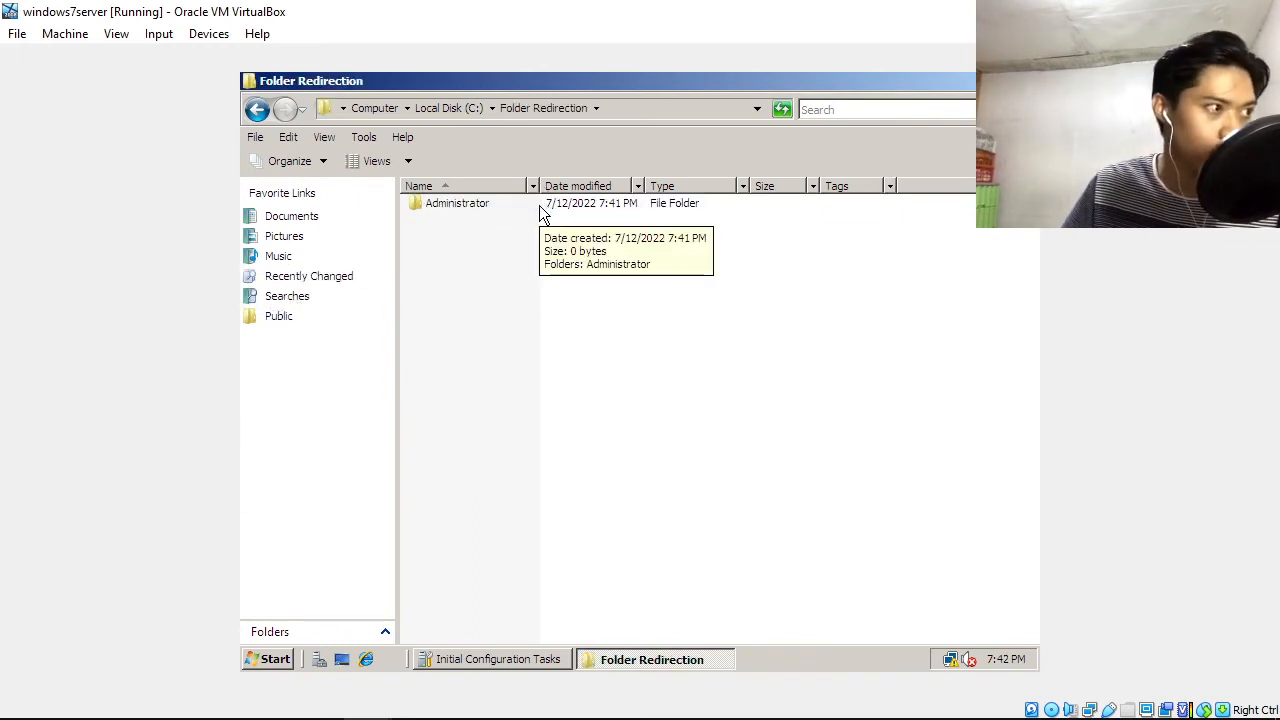
{"action": "left_click", "coordinate": [540, 206]}
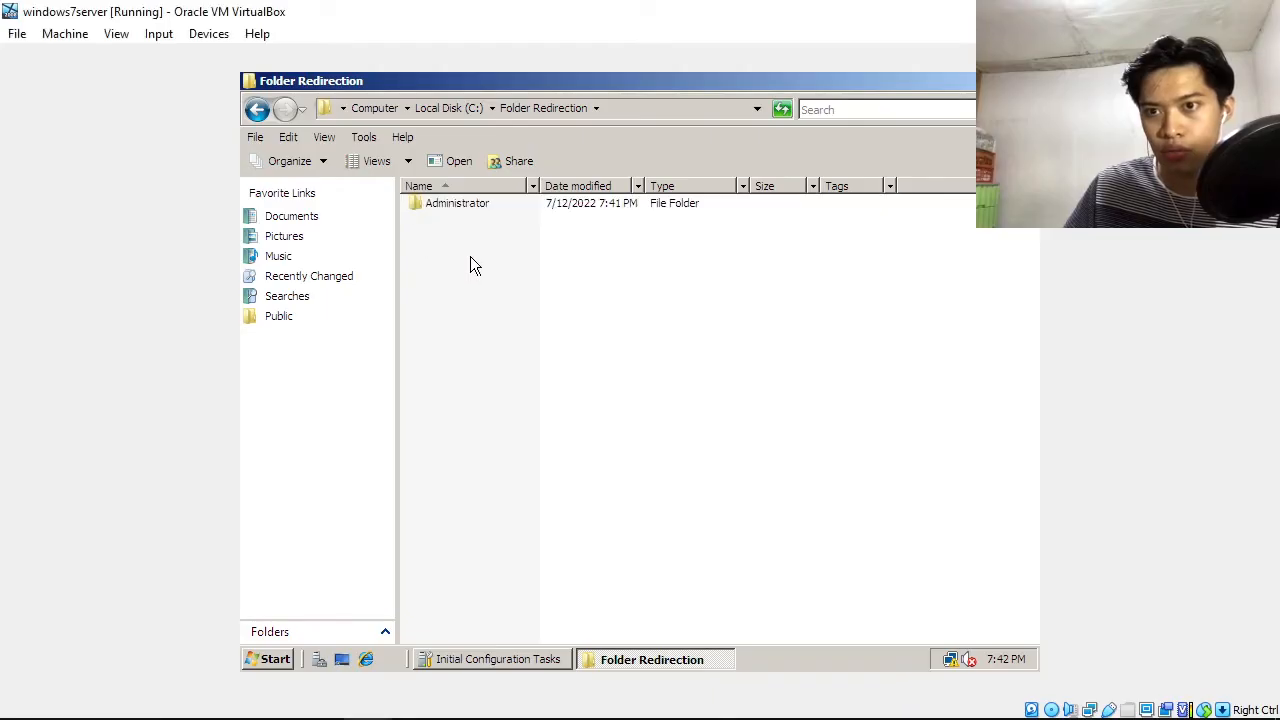
{"action": "left_click", "coordinate": [471, 258]}
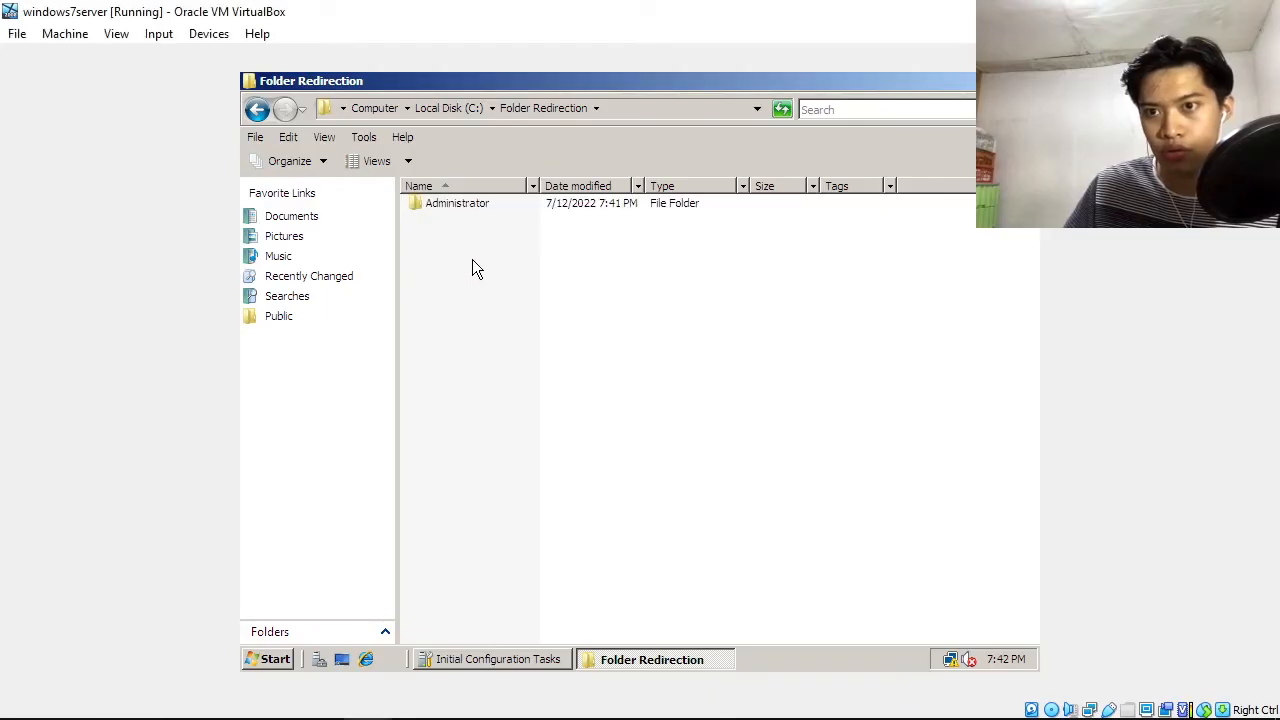
{"action": "left_click_drag", "start_coordinate": [499, 286], "coordinate": [451, 235]}
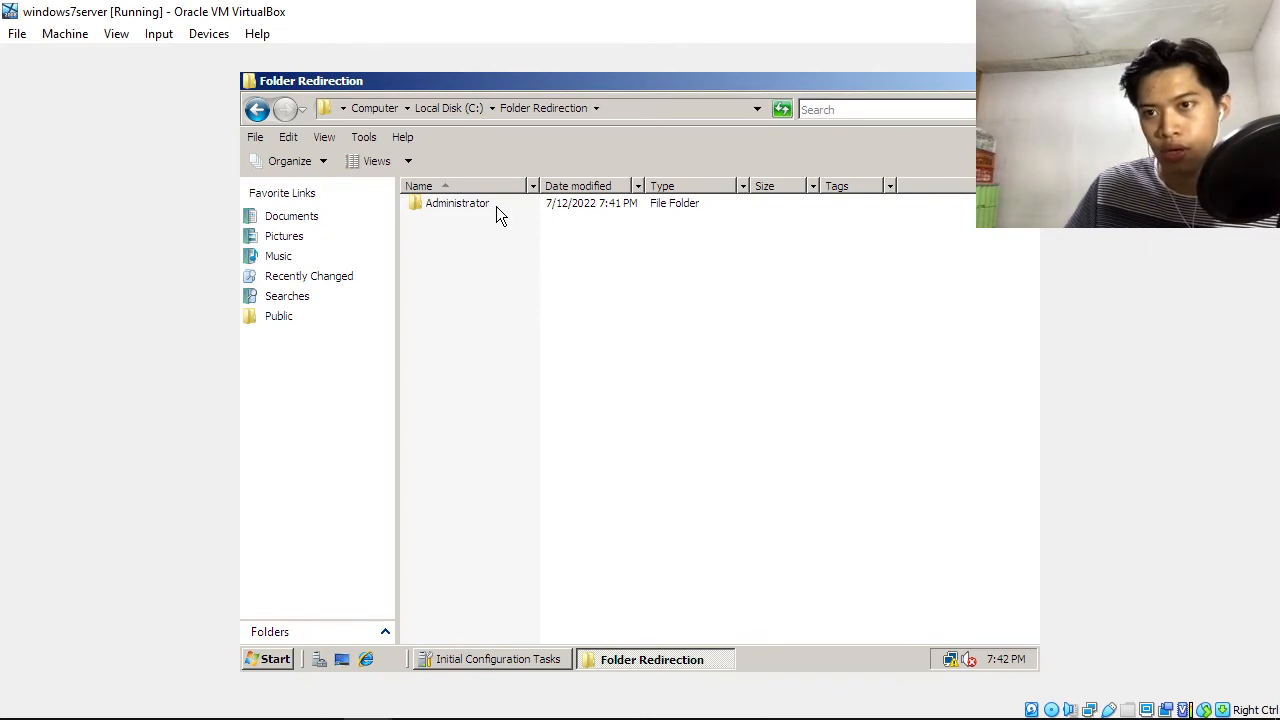
Browse into the Administrator folder and its redirected Documents folder to inspect what they contain, ending back in the Administrator folder.
{"action": "double_click", "coordinate": [468, 206]}
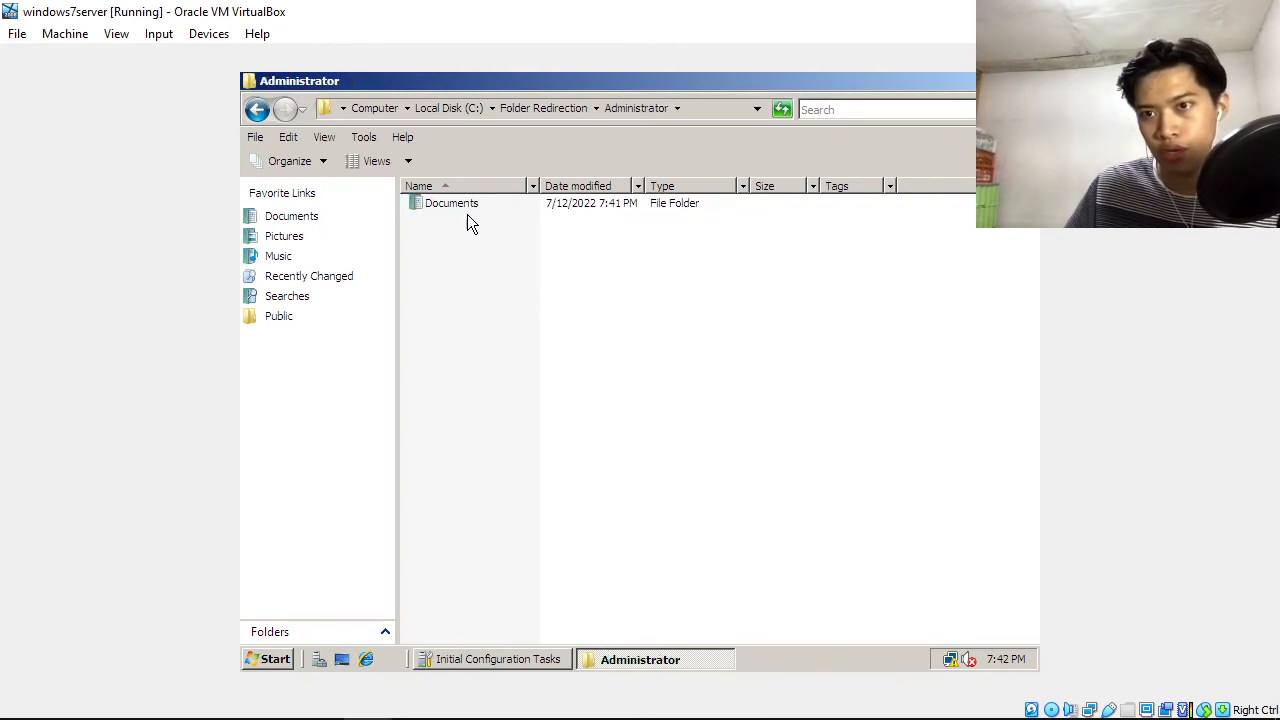
{"action": "left_click", "coordinate": [454, 209]}
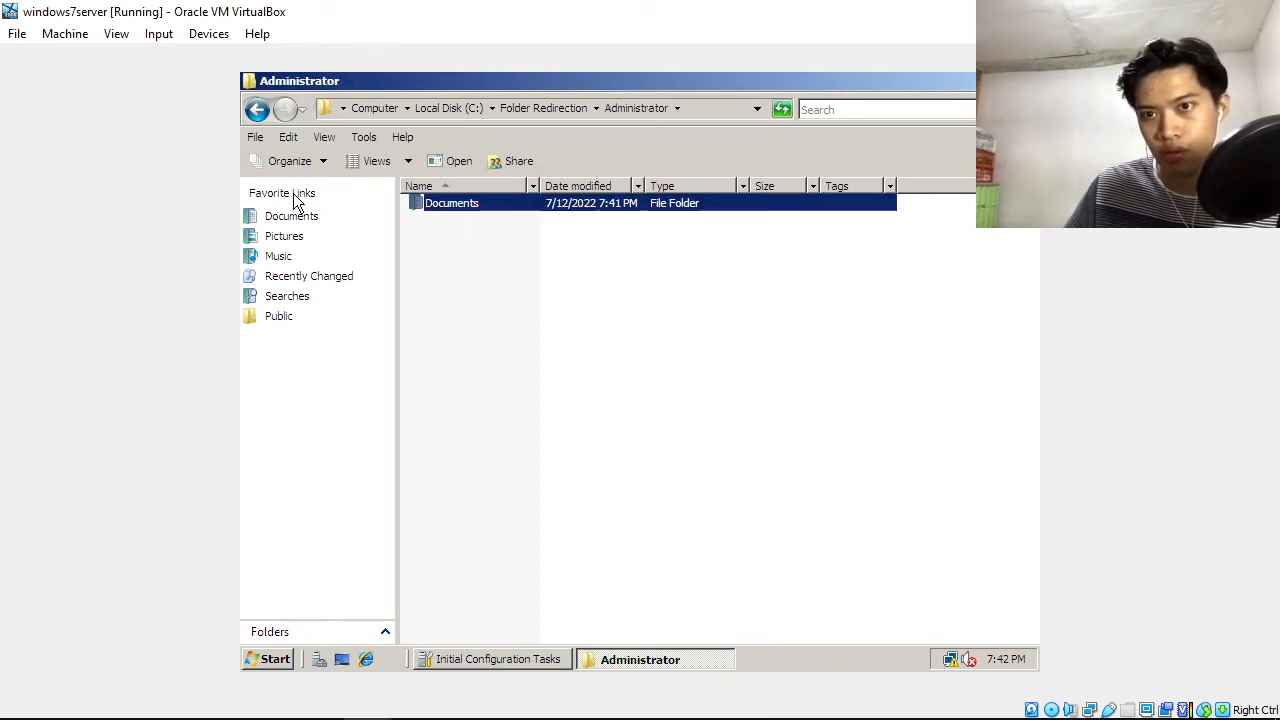
{"action": "left_click", "coordinate": [259, 111]}
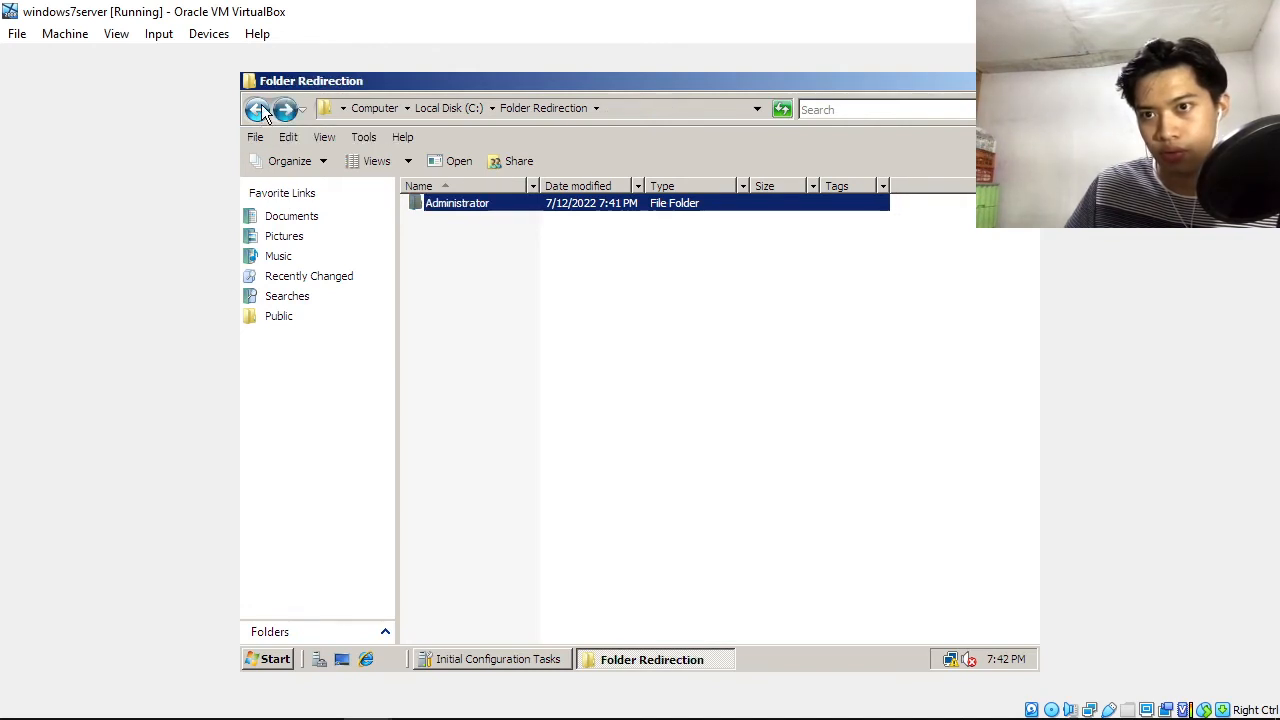
{"action": "double_click", "coordinate": [460, 206]}
{"action": "double_click", "coordinate": [460, 206]}
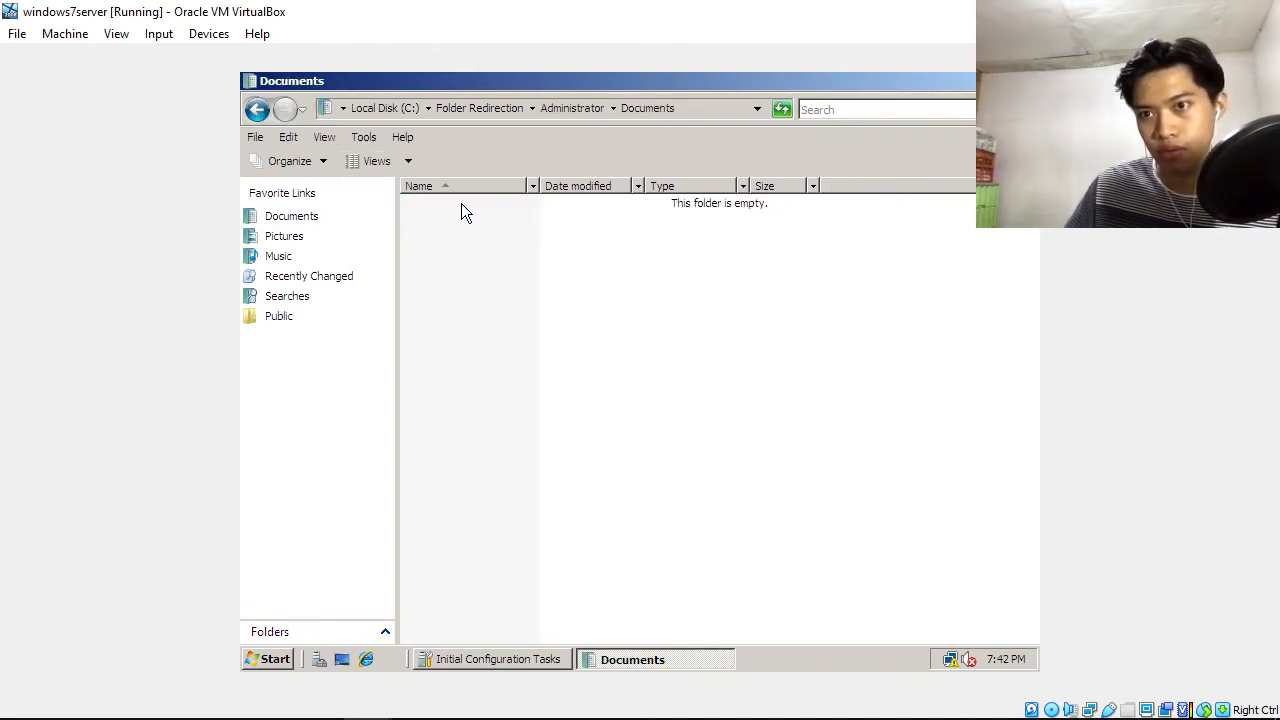
{"action": "left_click", "coordinate": [251, 112]}
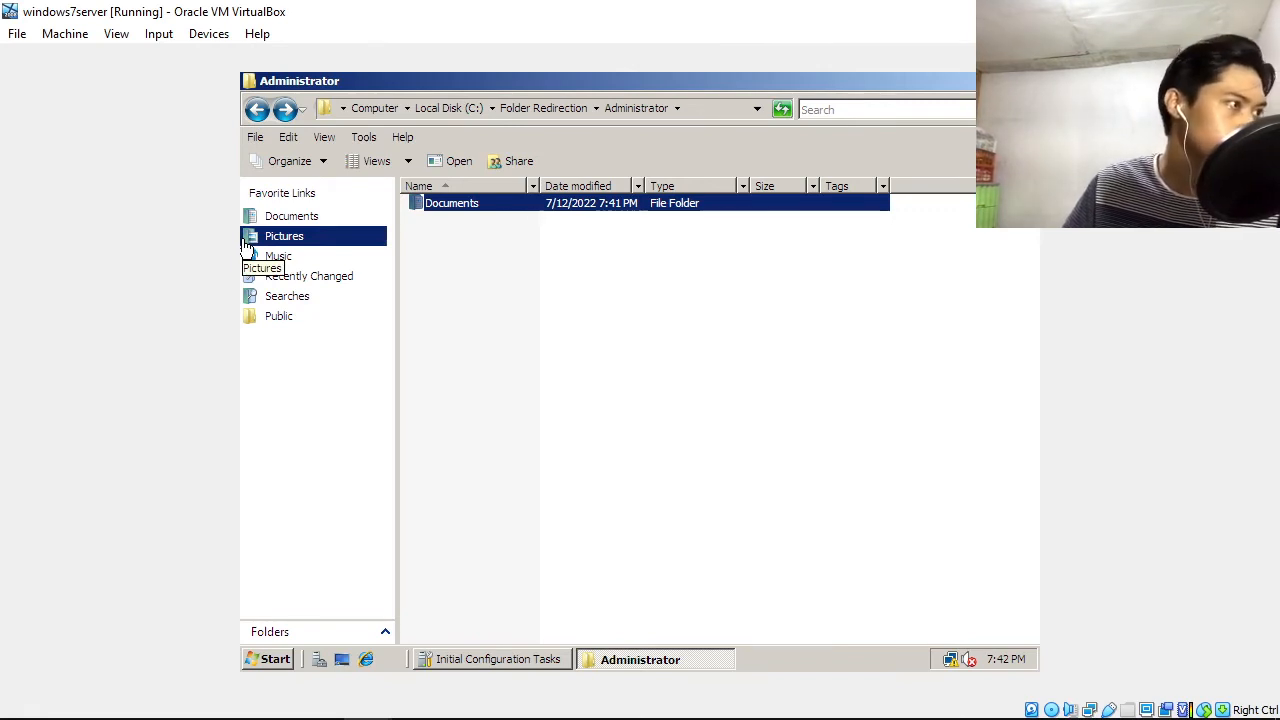
{"action": "right_click", "coordinate": [455, 206]}
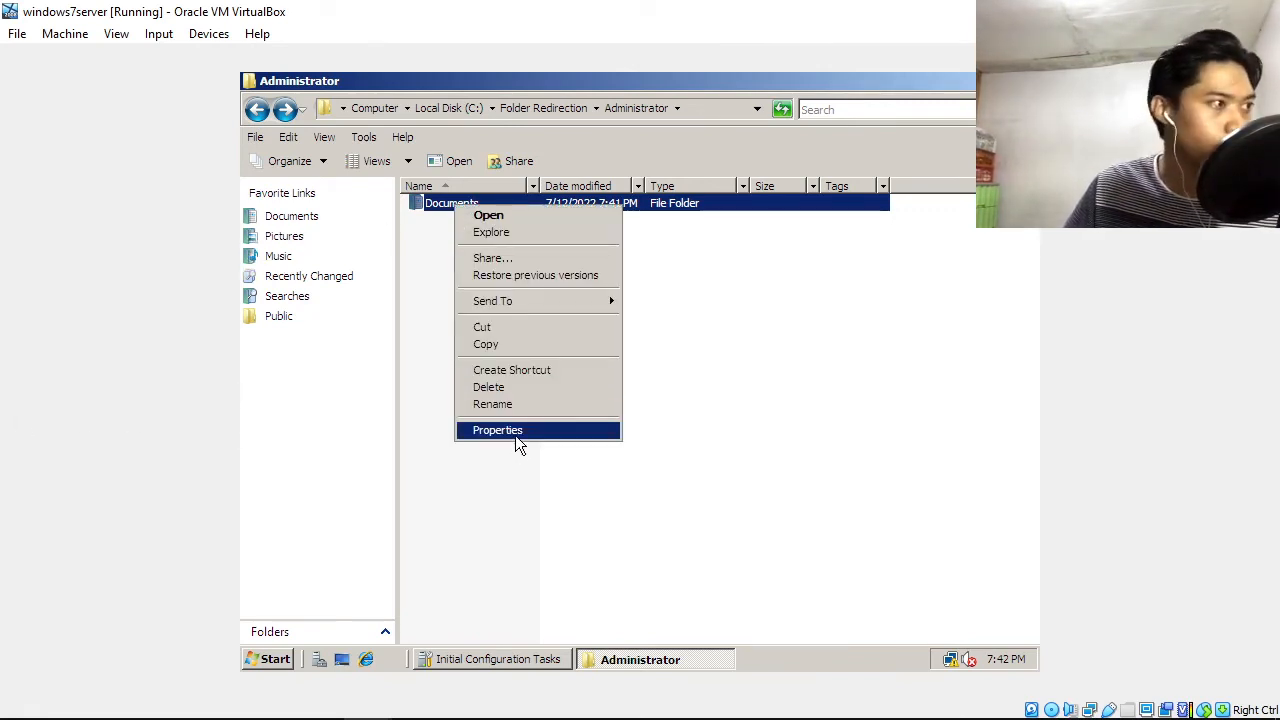
{"action": "left_click", "coordinate": [911, 363]}
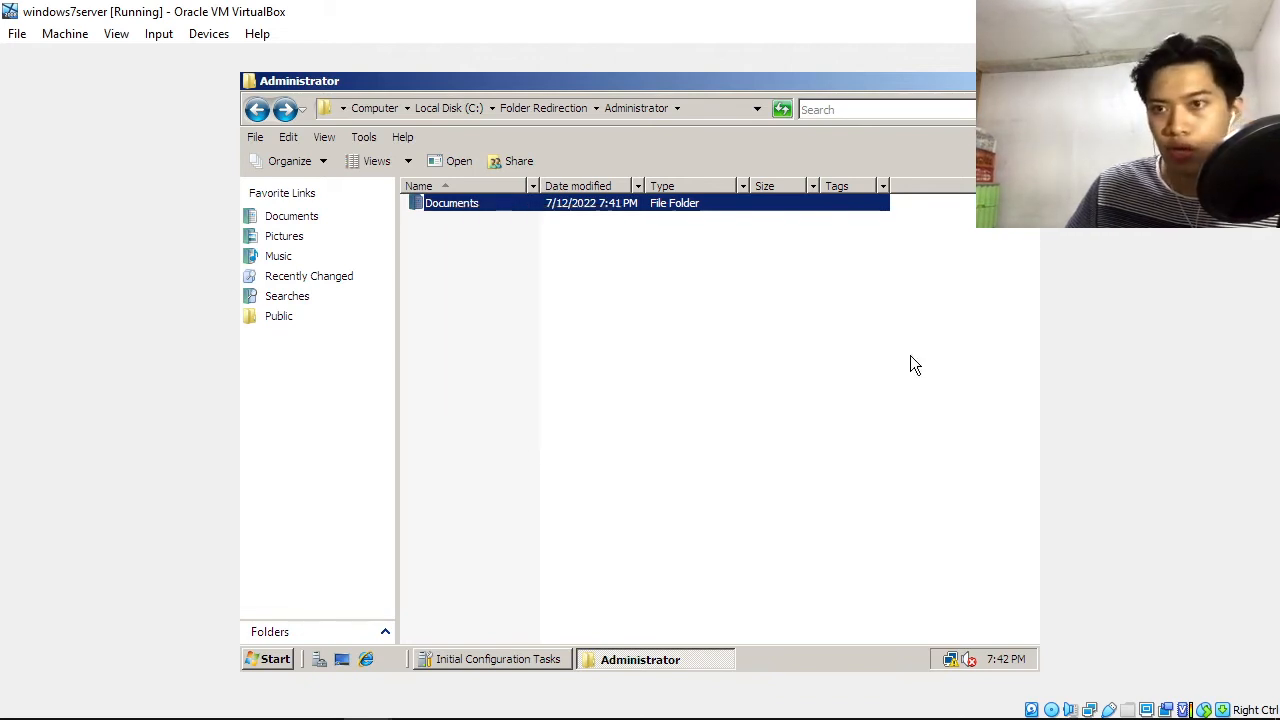
{"action": "double_click", "coordinate": [597, 206]}
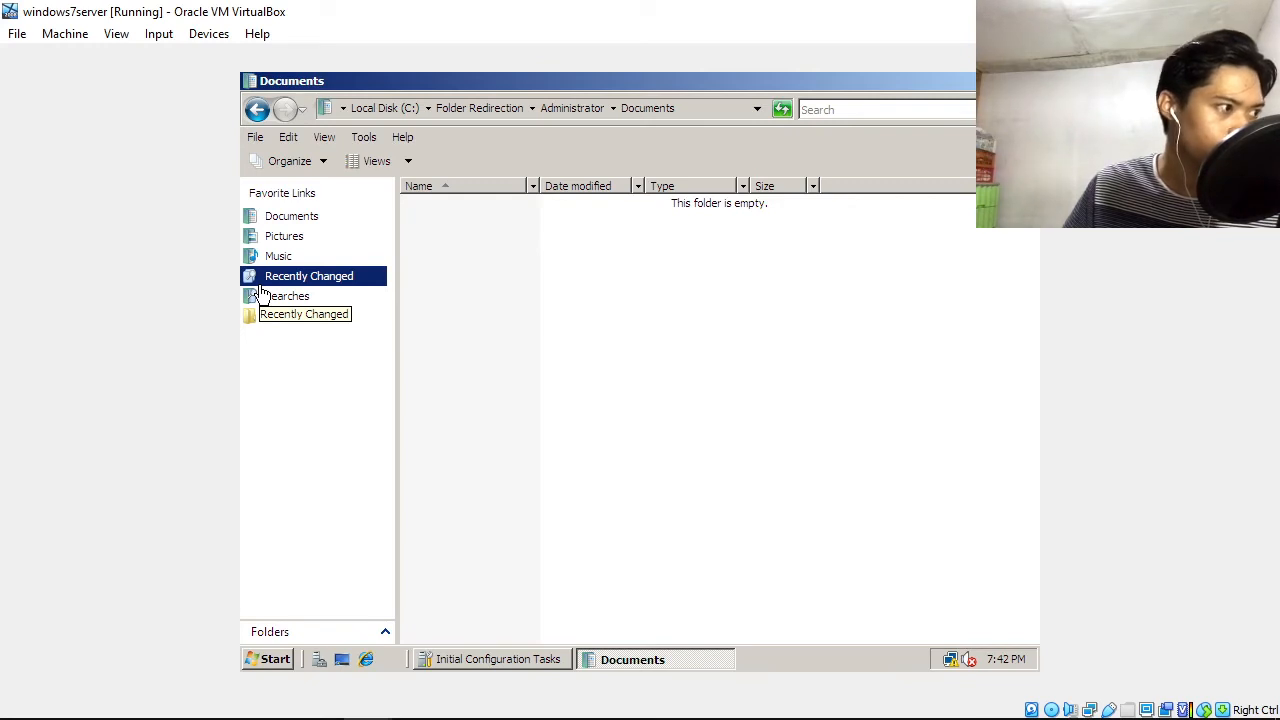
{"action": "left_click", "coordinate": [257, 110]}
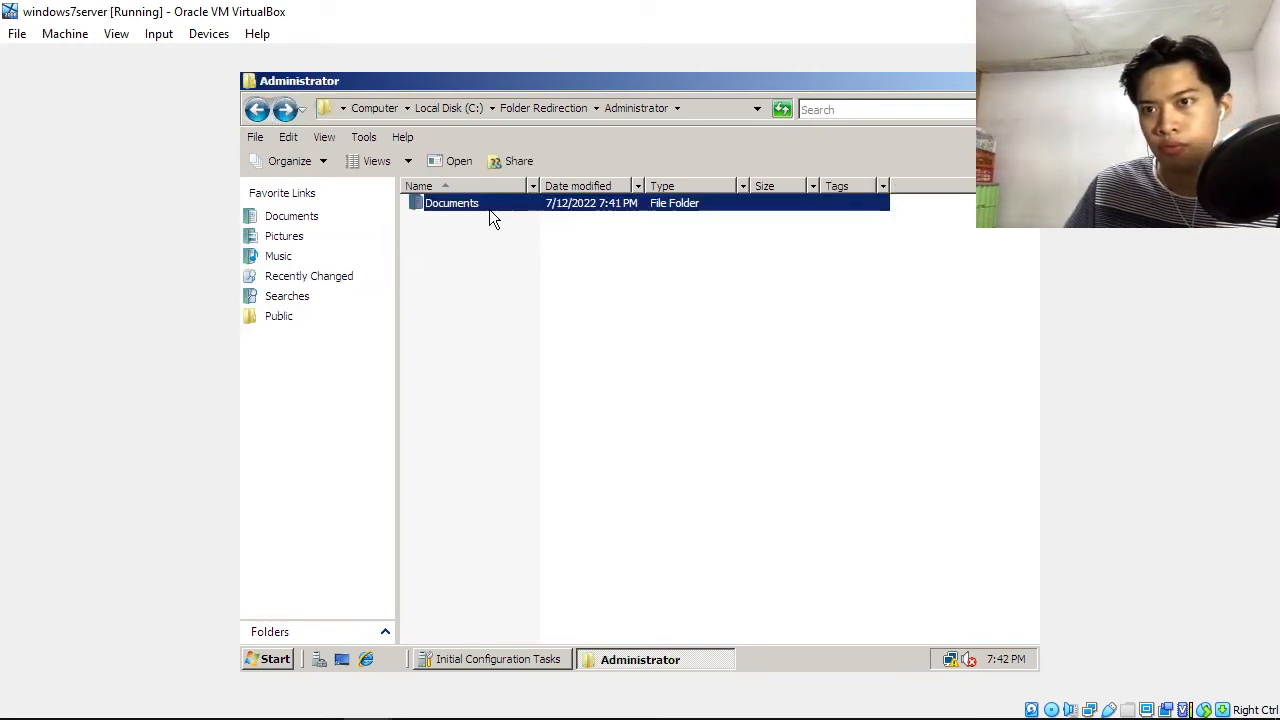
Open the properties of the redirected Documents folder and review its security permissions for SYSTEM.
{"action": "right_click", "coordinate": [486, 198]}
{"action": "left_click", "coordinate": [548, 424]}
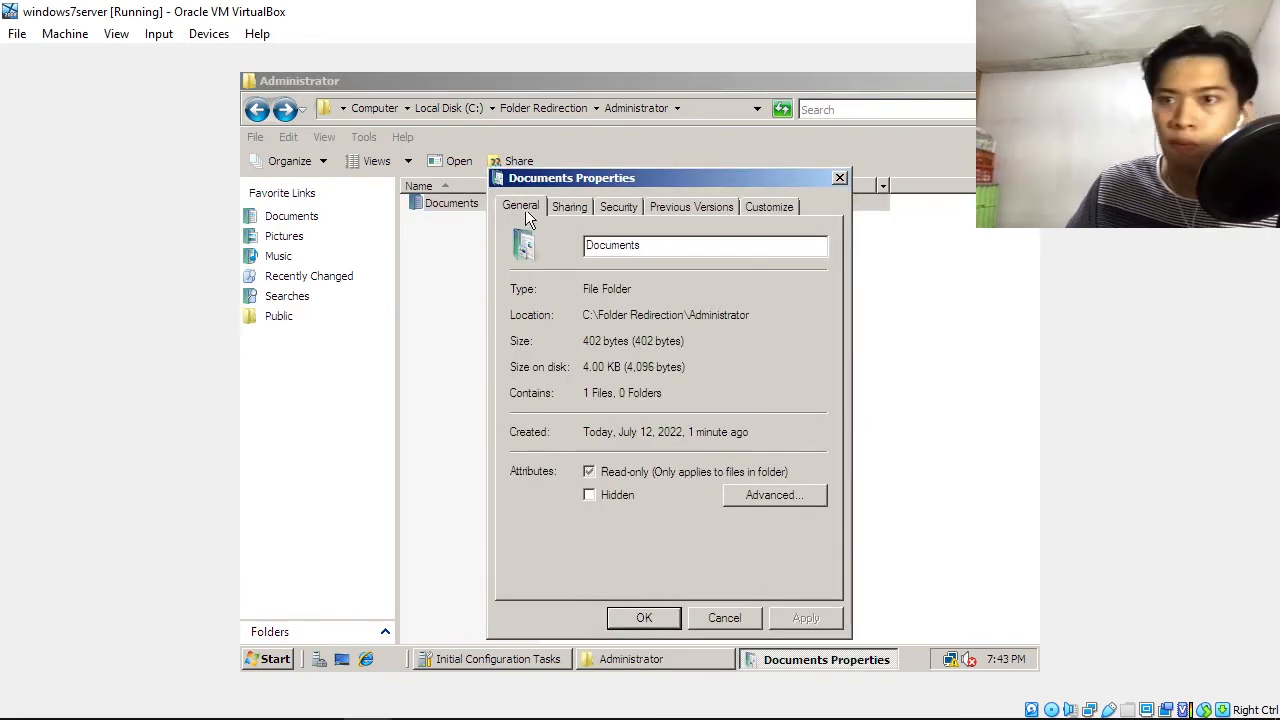
{"action": "left_click", "coordinate": [634, 209]}
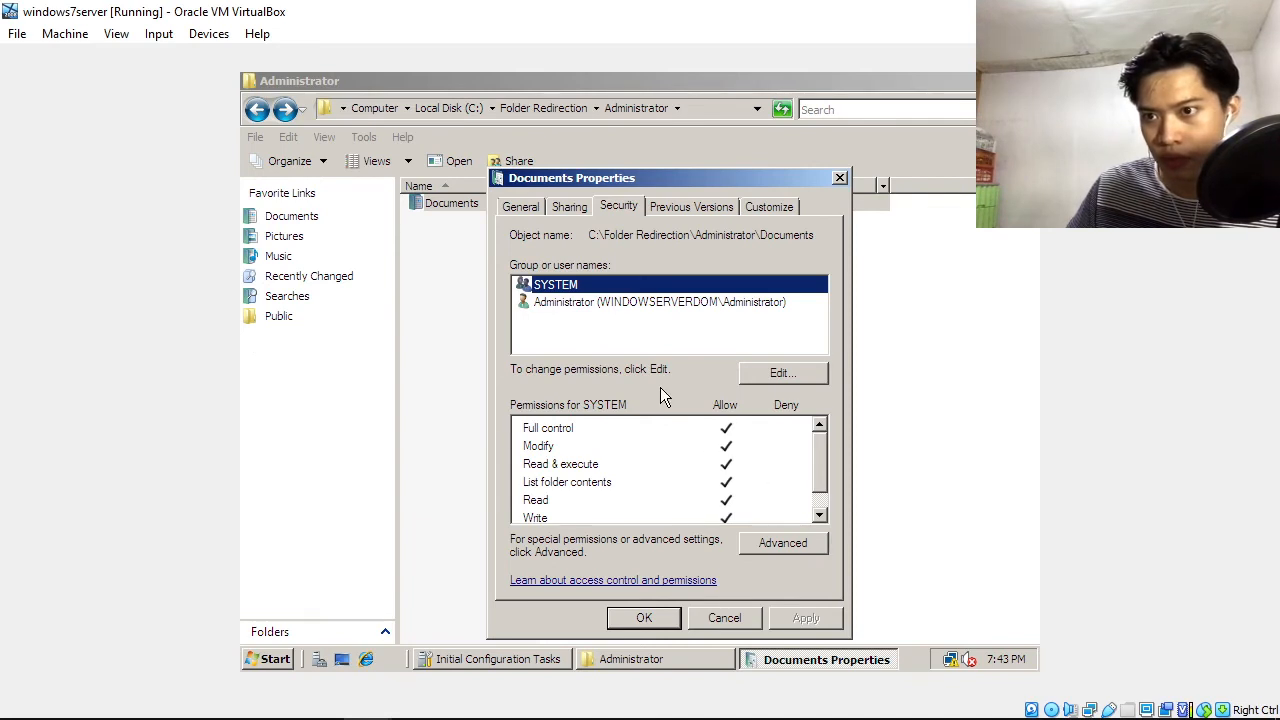
{"action": "left_click_drag", "start_coordinate": [818, 470], "coordinate": [840, 446]}
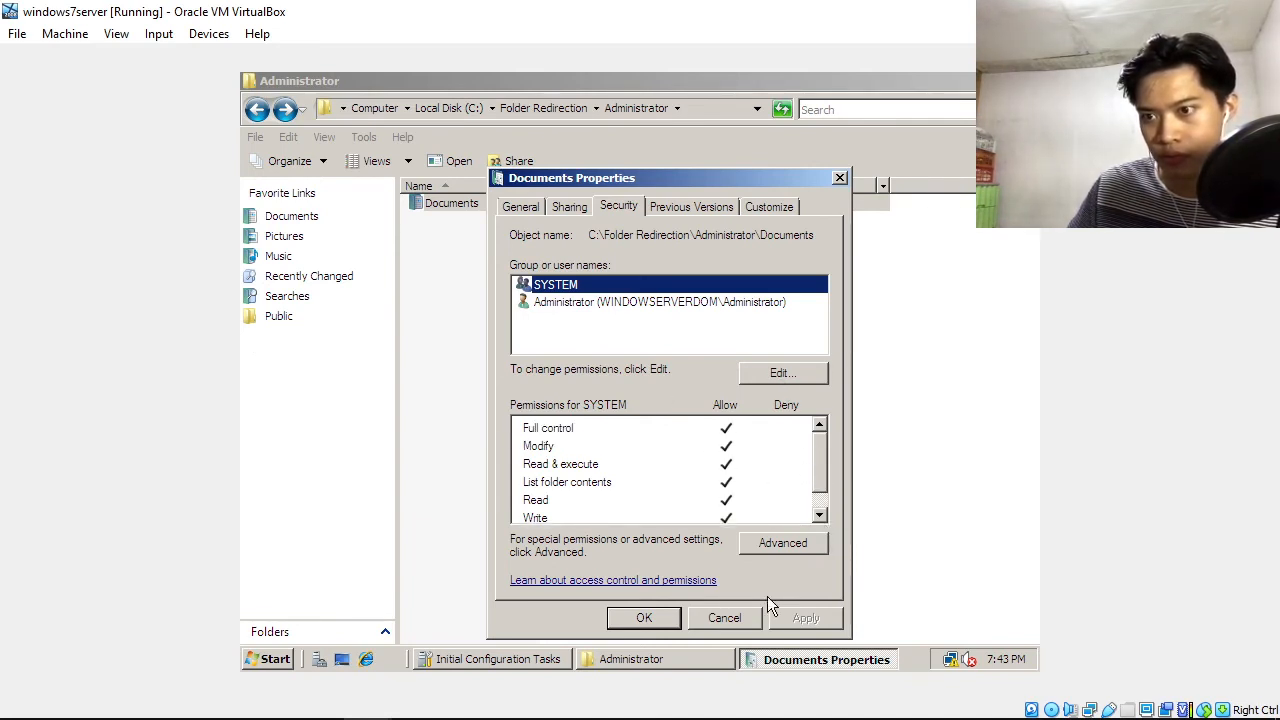
Inspect the advanced security permission entries of the Documents folder, and close both the advanced settings and the folder's properties.
{"action": "left_click", "coordinate": [799, 544]}
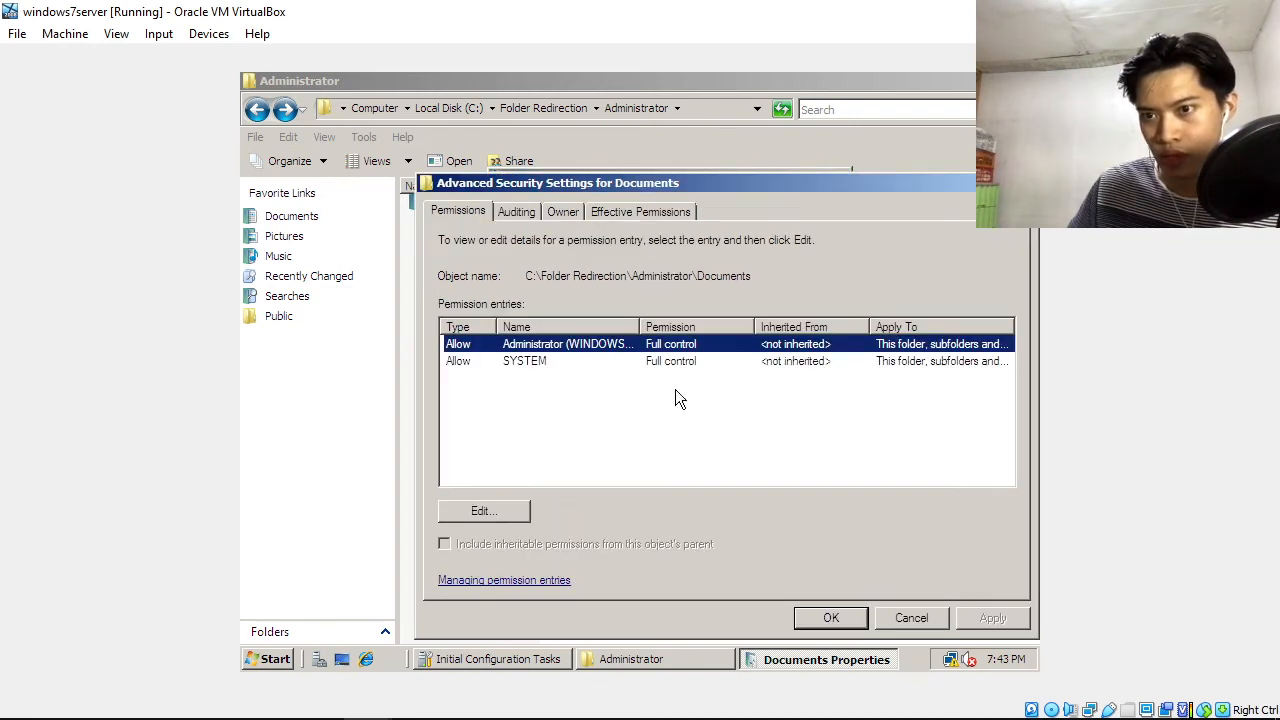
{"action": "left_click", "coordinate": [660, 361]}
{"action": "key", "text": "Up"}
{"action": "left_click", "coordinate": [664, 362]}
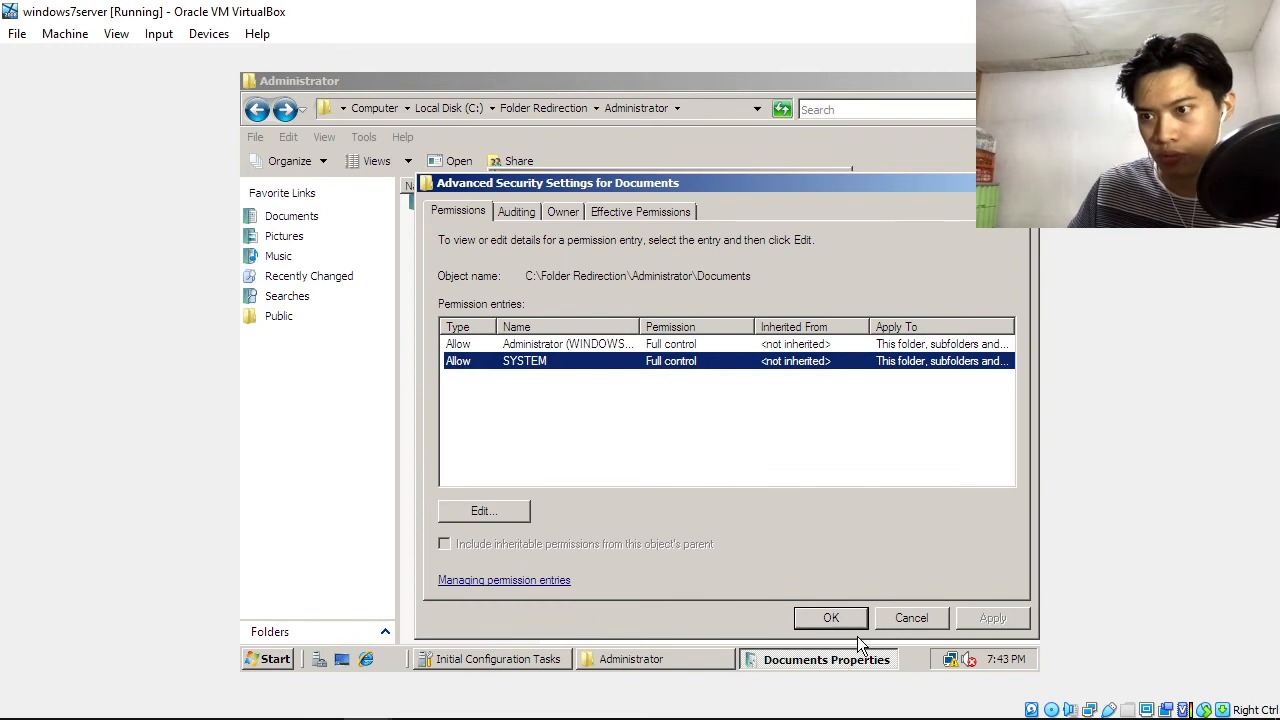
{"action": "left_click", "coordinate": [831, 617]}
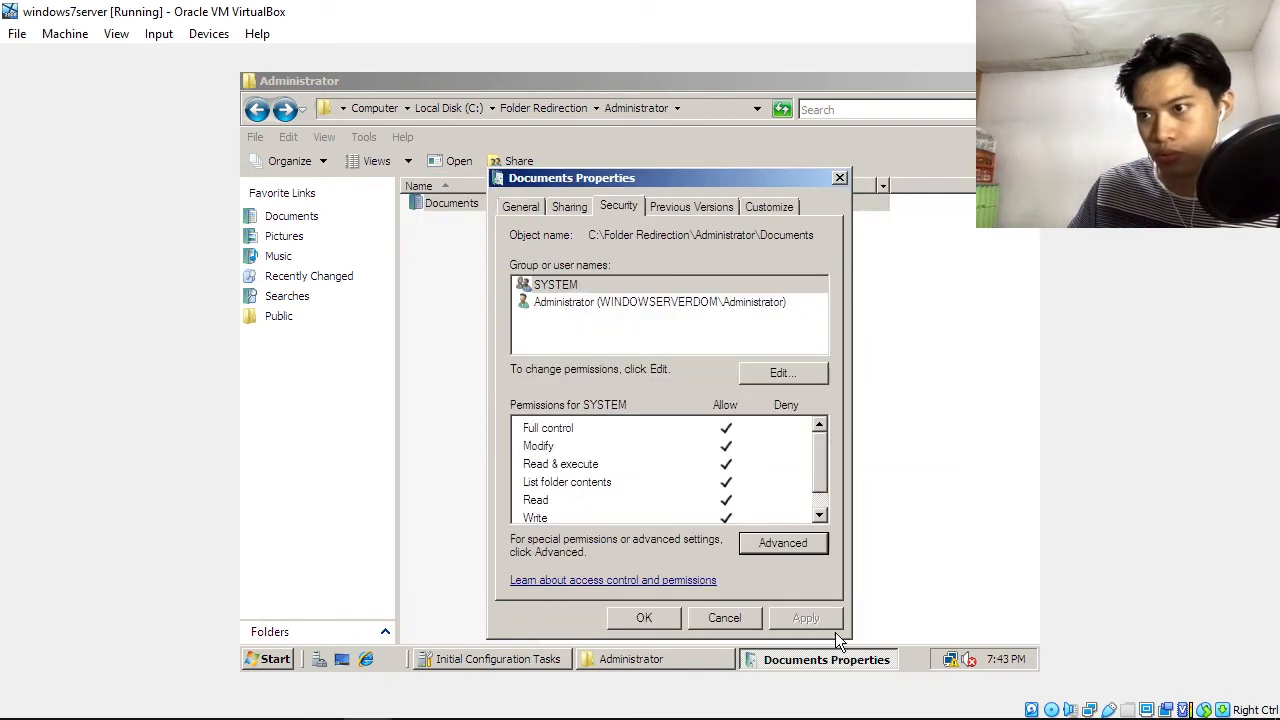
{"action": "left_click", "coordinate": [676, 616]}
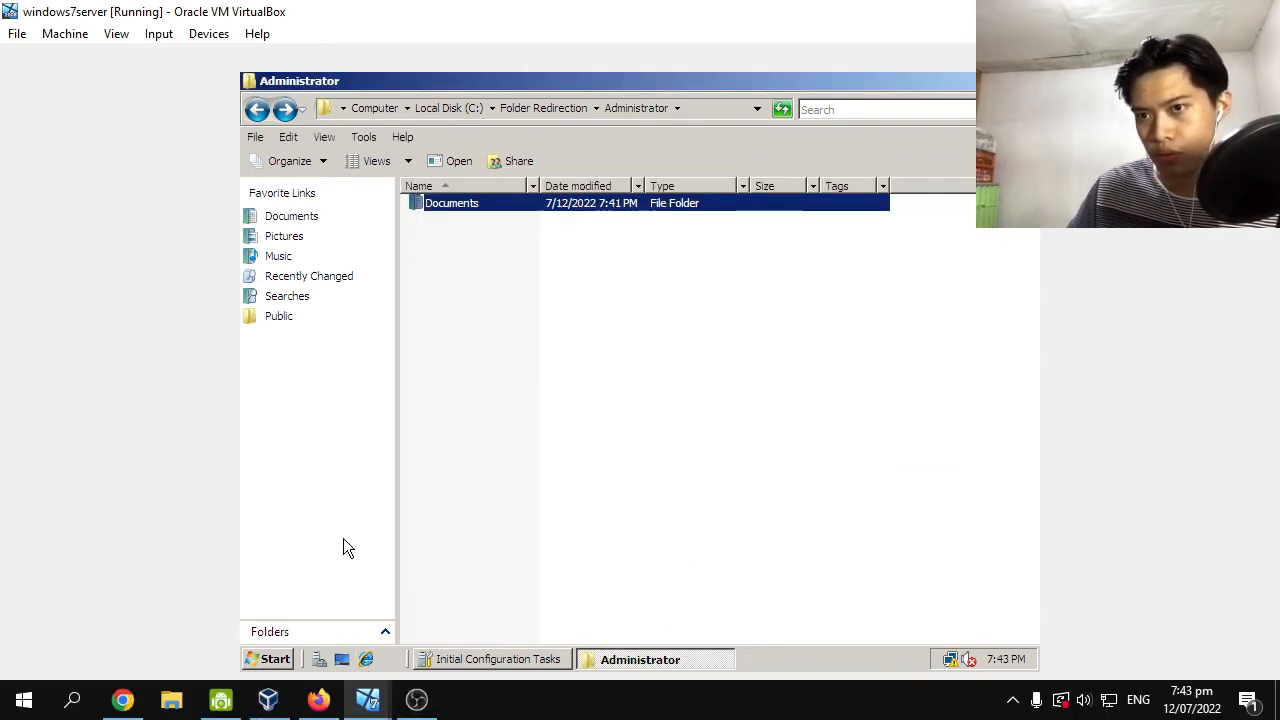
Switch to the windows7client virtual machine and create a text document with the default name New Text Document in its Documents library.
{"action": "mouse_move", "coordinate": [392, 710]}
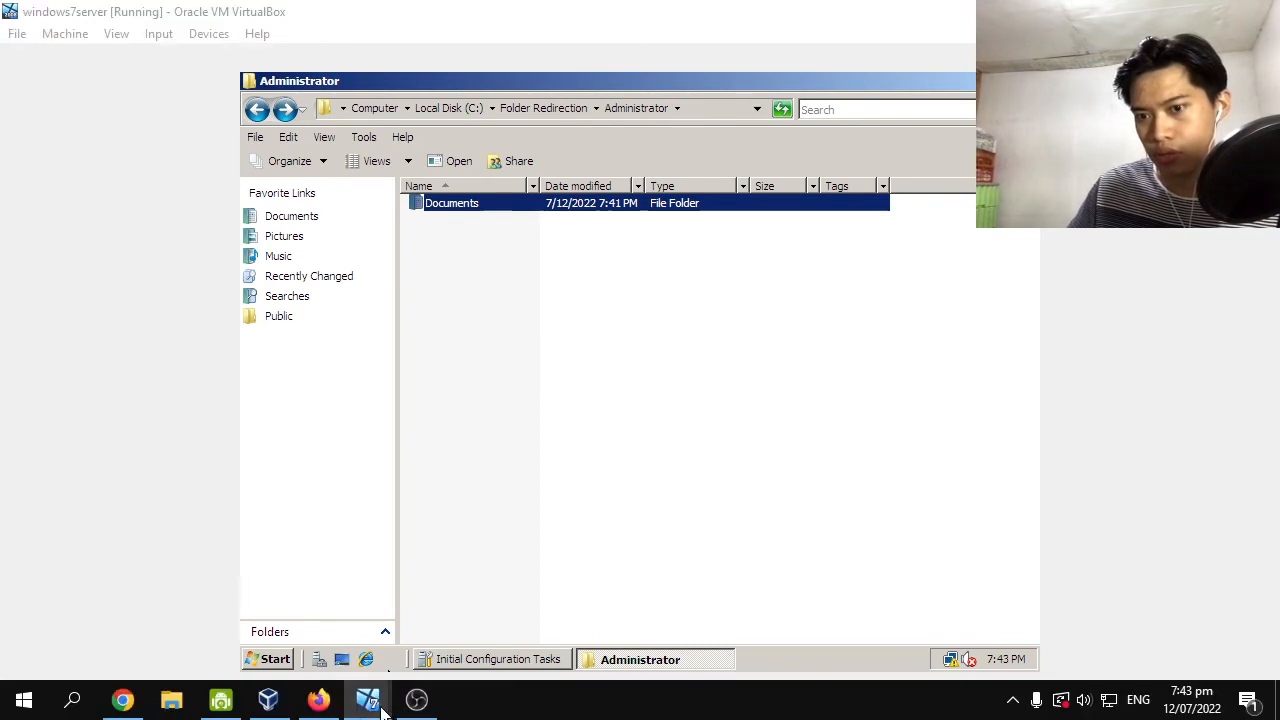
{"action": "left_click", "coordinate": [260, 630]}
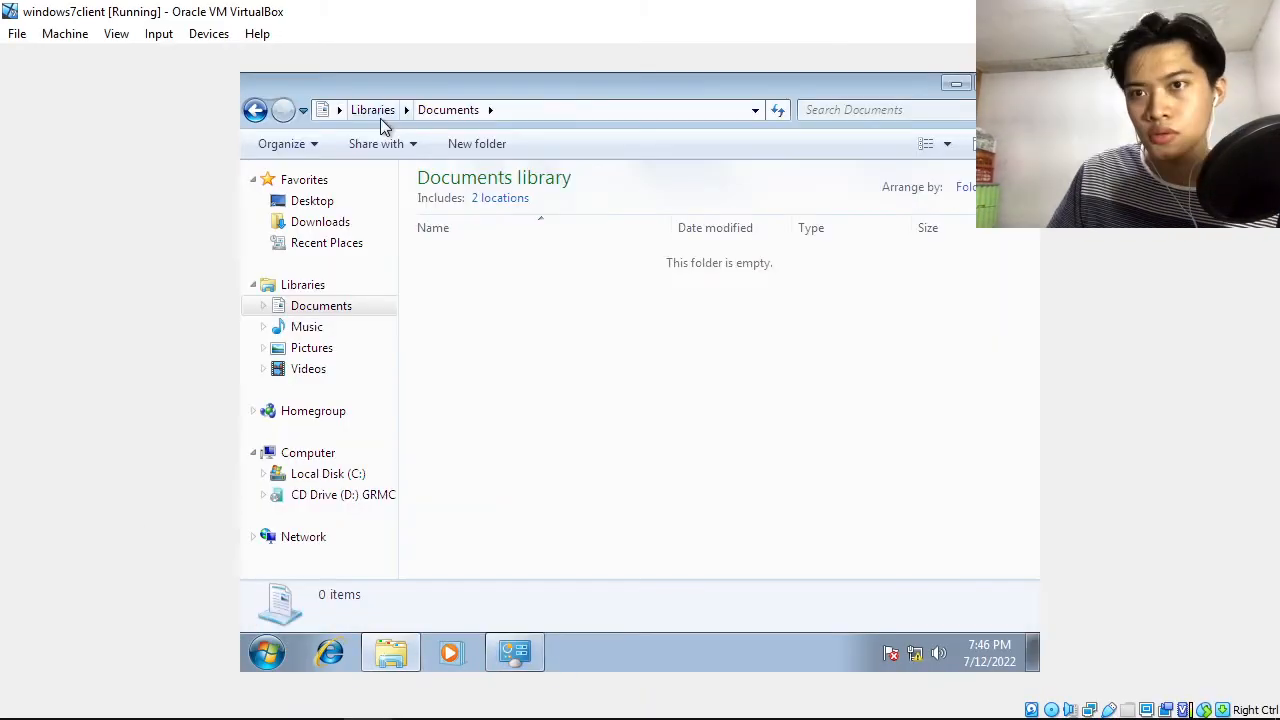
{"action": "left_click", "coordinate": [380, 117]}
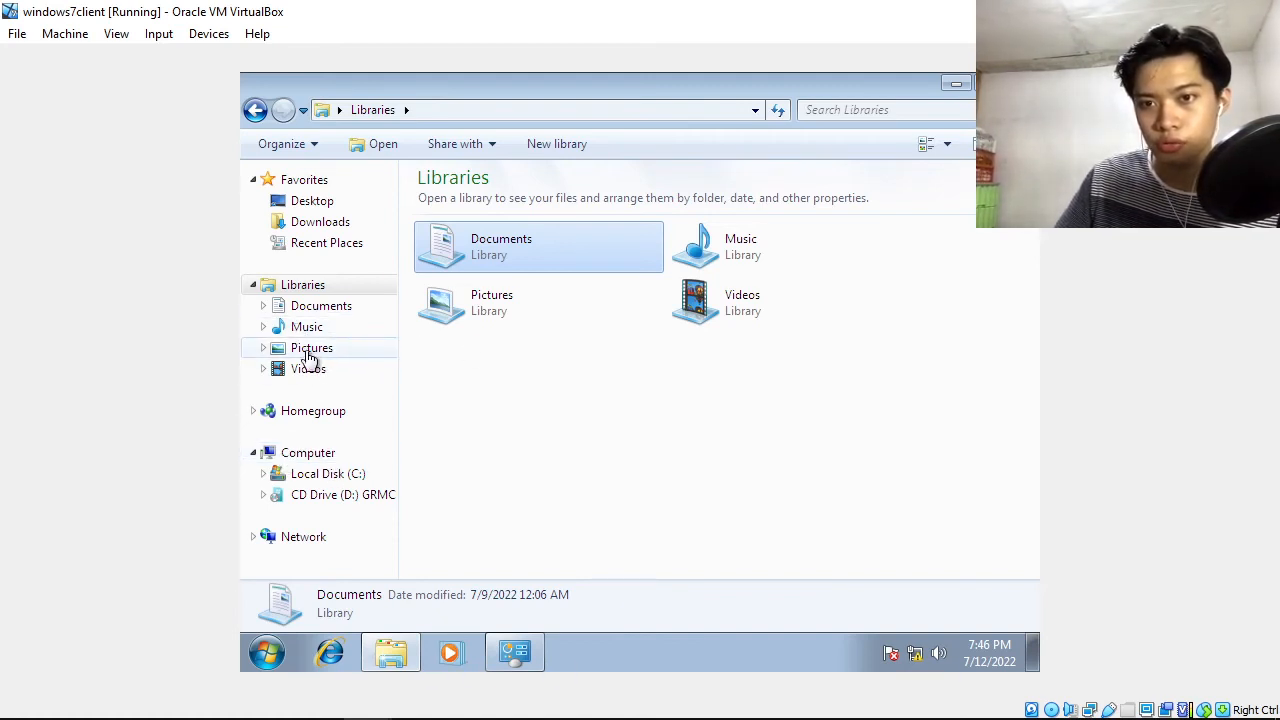
{"action": "left_click", "coordinate": [330, 307]}
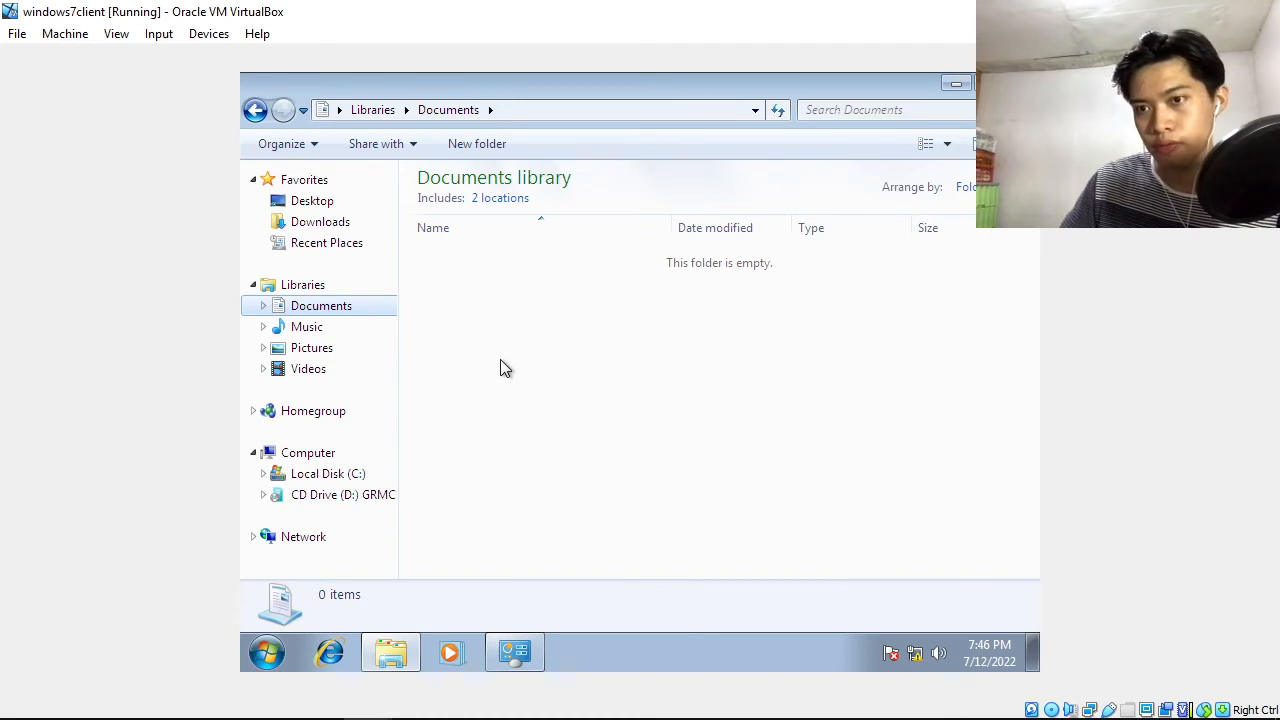
{"action": "right_click", "coordinate": [618, 331]}
{"action": "mouse_move", "coordinate": [668, 578]}
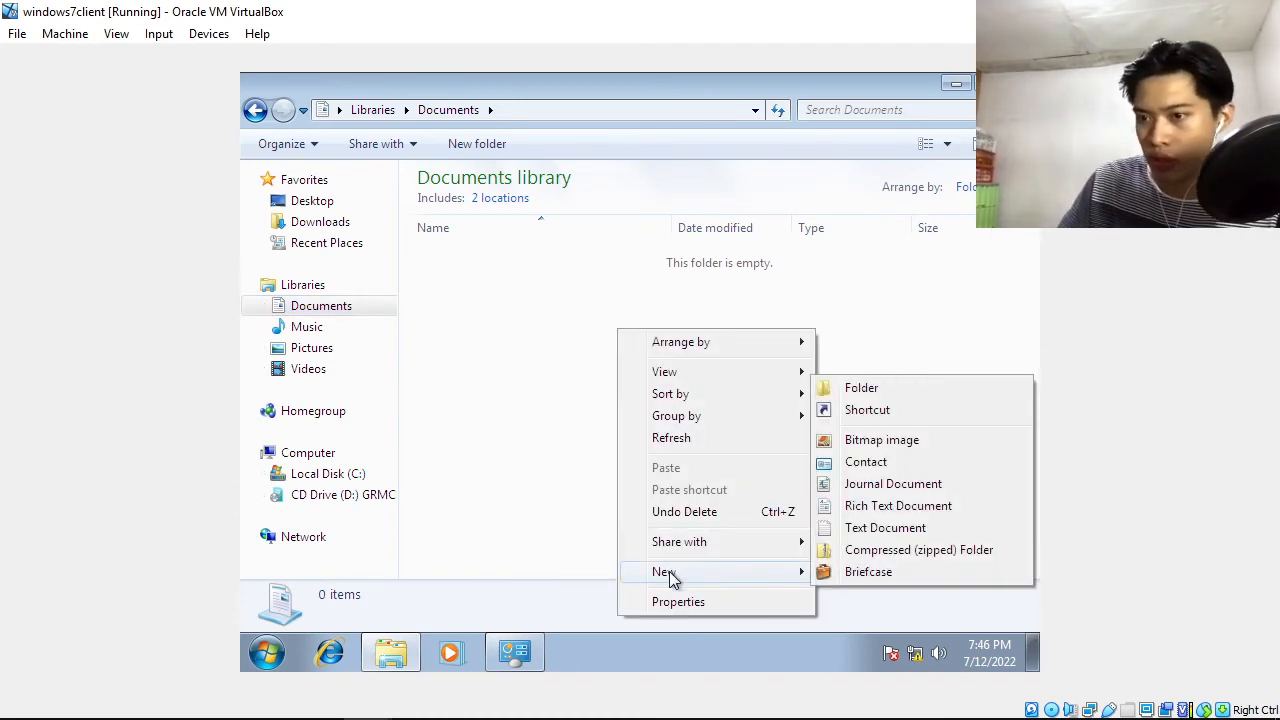
{"action": "left_click", "coordinate": [972, 518]}
{"action": "left_click", "coordinate": [600, 372]}
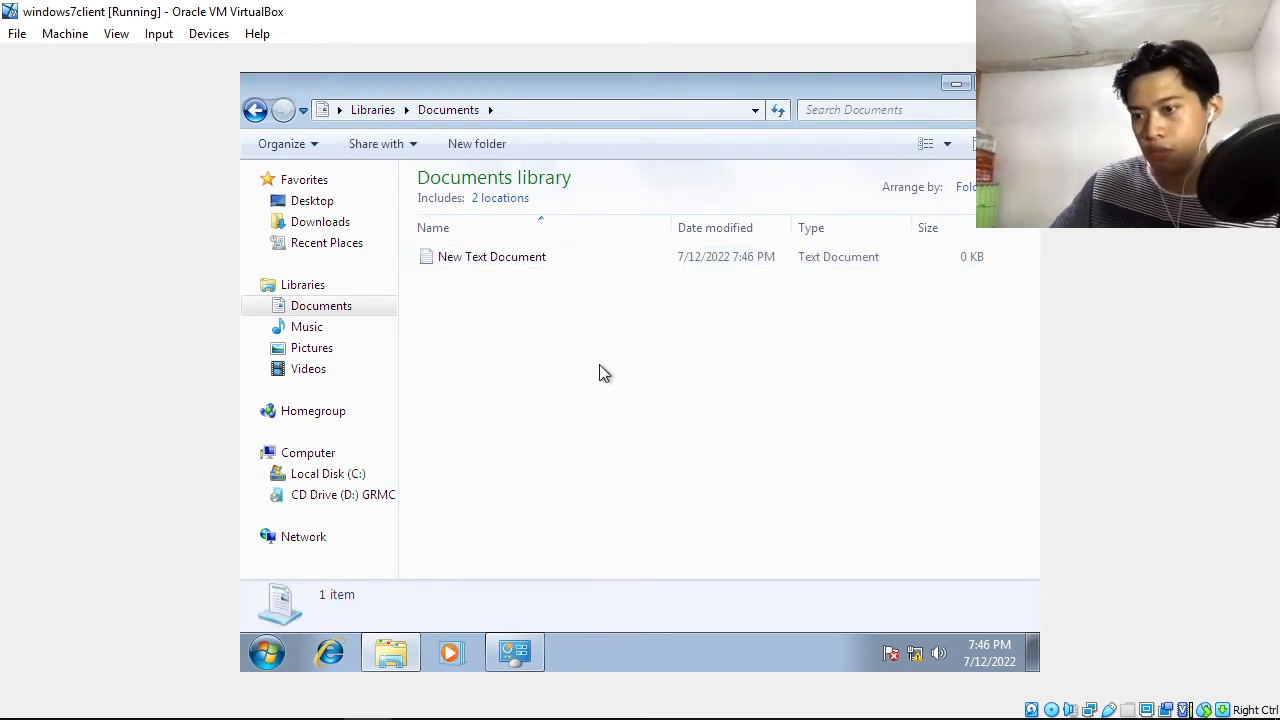
Check the redirected Documents folder on the windows7server machine for the client's new text document, refresh it, and return to windows7client.
{"action": "mouse_move", "coordinate": [388, 712]}
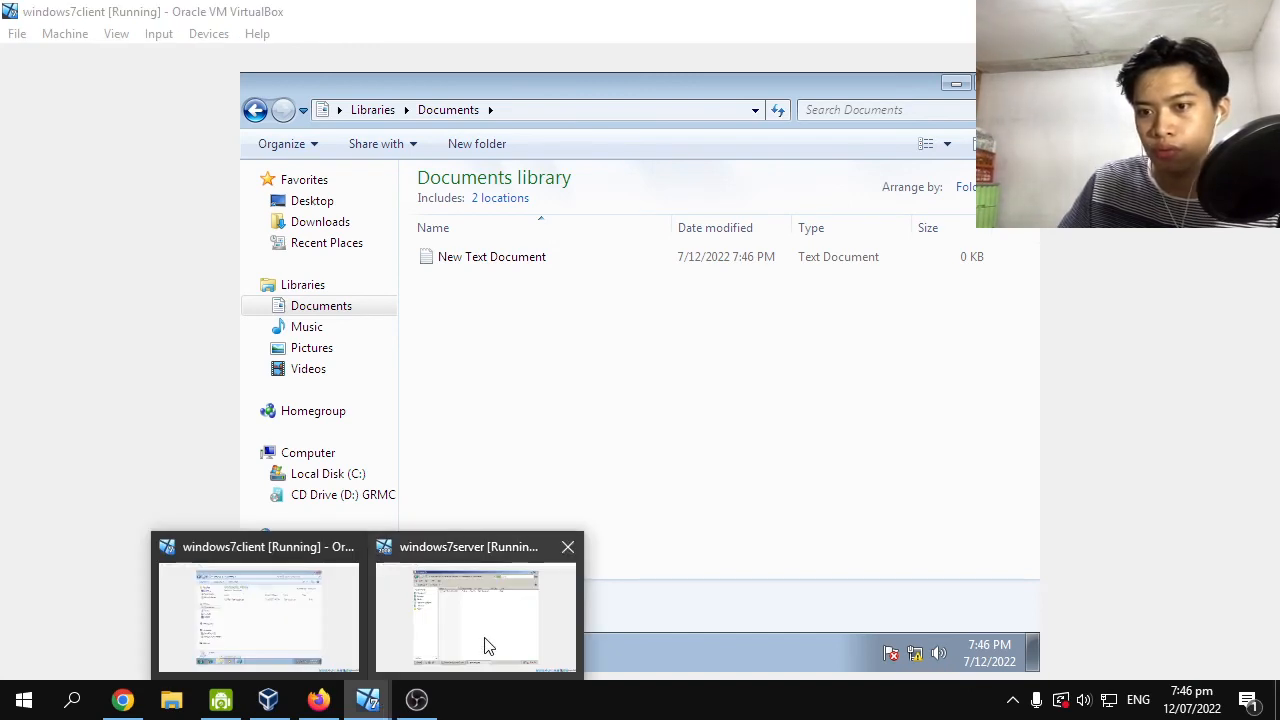
{"action": "left_click", "coordinate": [487, 645]}
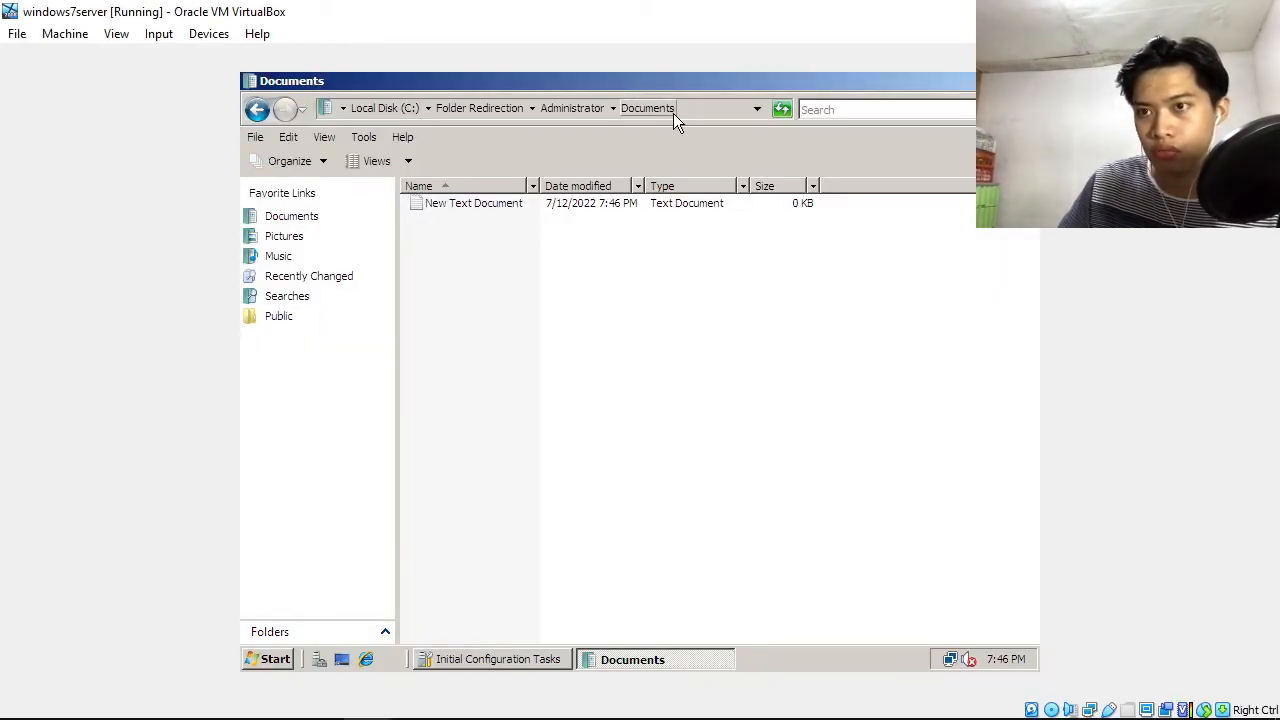
{"action": "right_click", "coordinate": [507, 288]}
{"action": "left_click", "coordinate": [557, 368]}
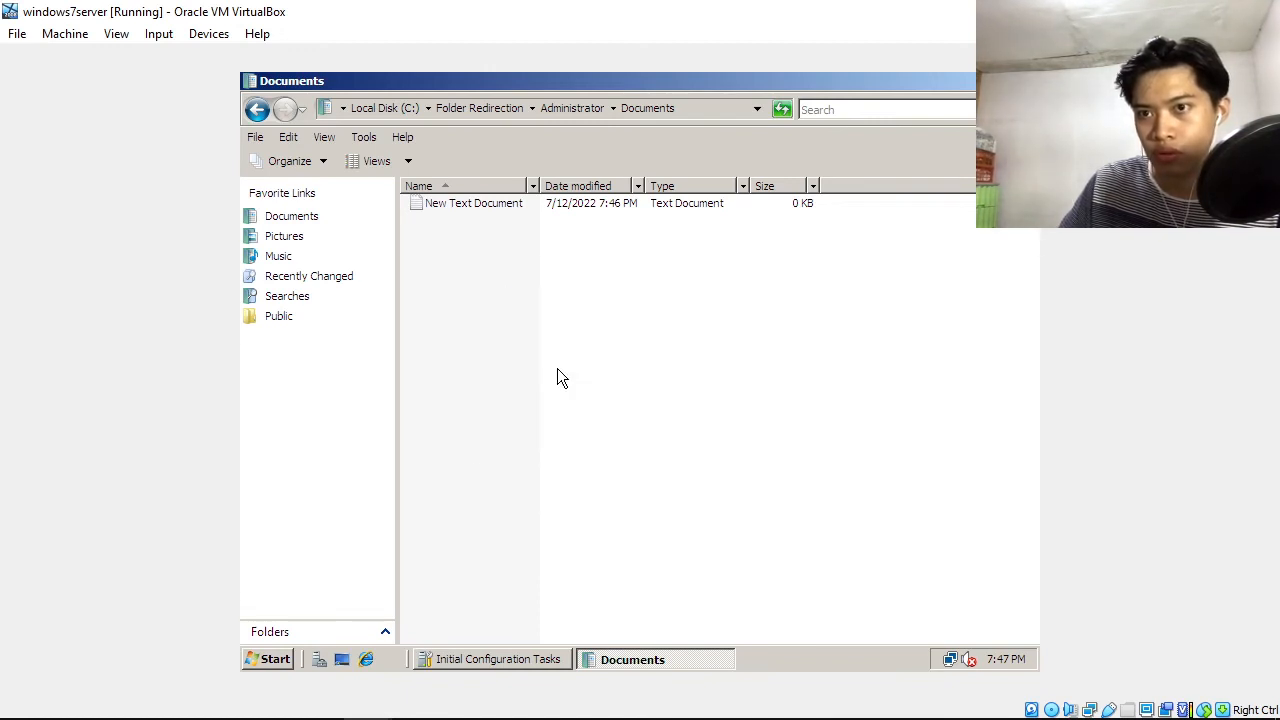
{"action": "mouse_move", "coordinate": [392, 692]}
{"action": "left_click", "coordinate": [257, 610]}
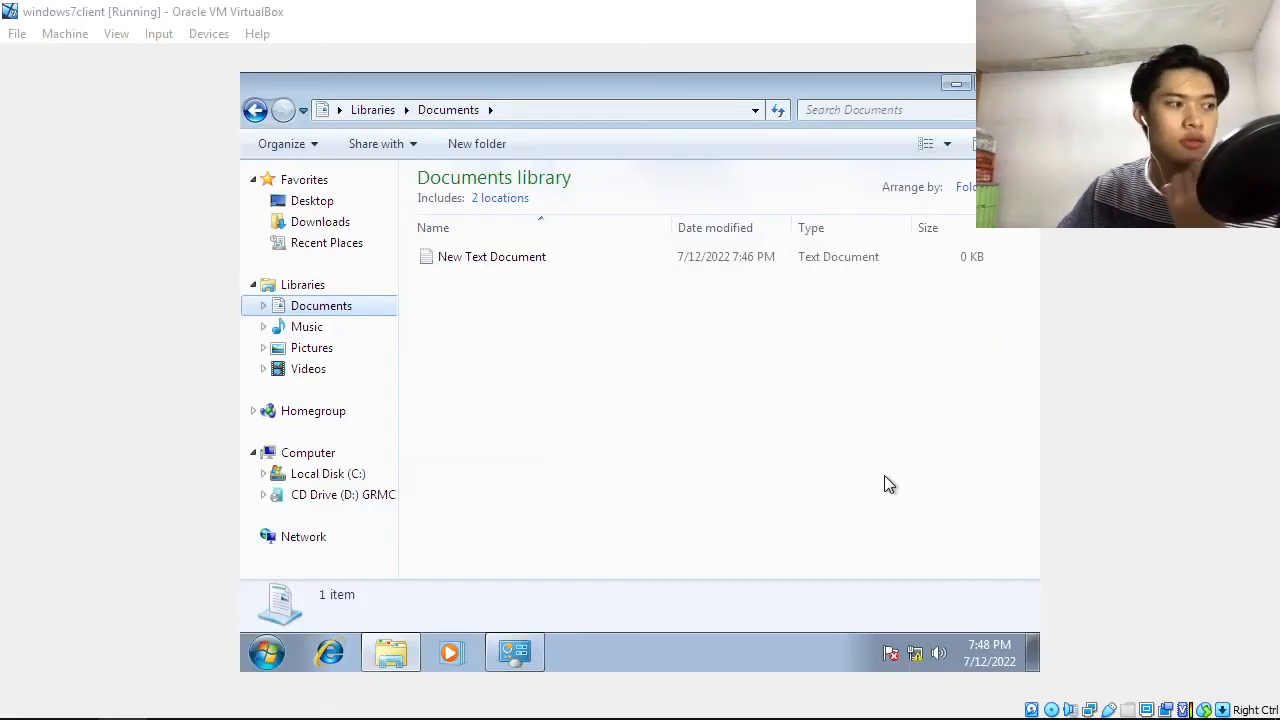